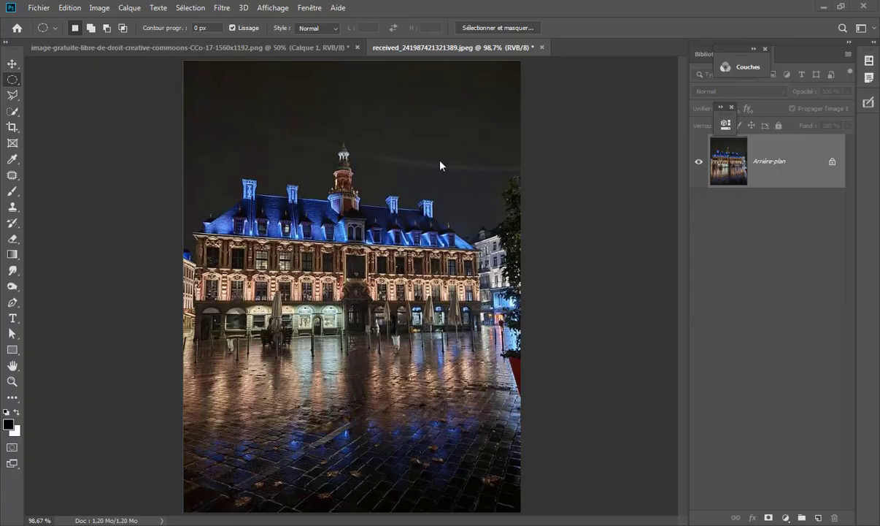
- Create a new 1000 × 1000 px, 72 ppi document with a black (000000) background
left_click(38, 8)
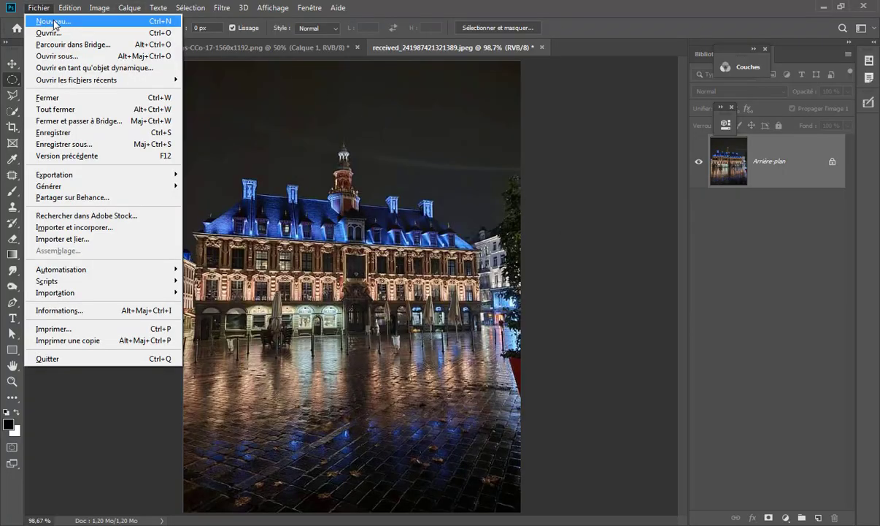
left_click(117, 22)
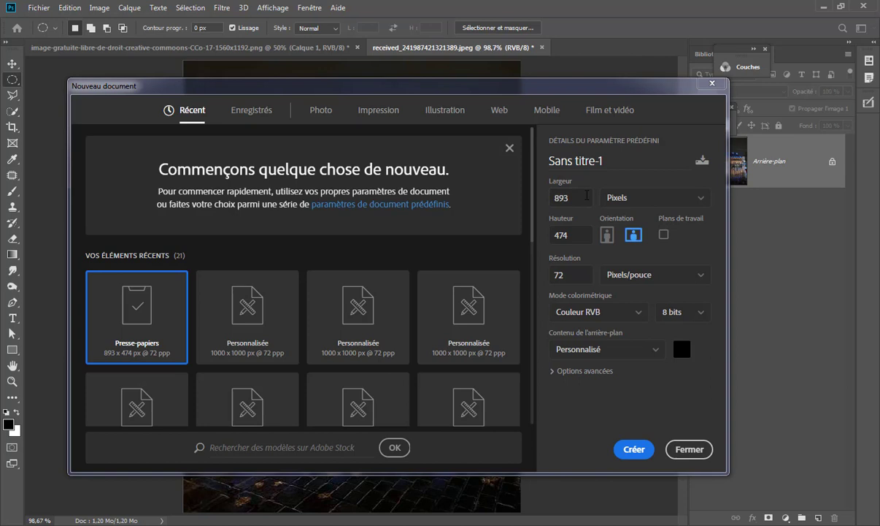
left_click_drag(586, 195, 543, 201)
type("1000")
left_click_drag(562, 235, 541, 235)
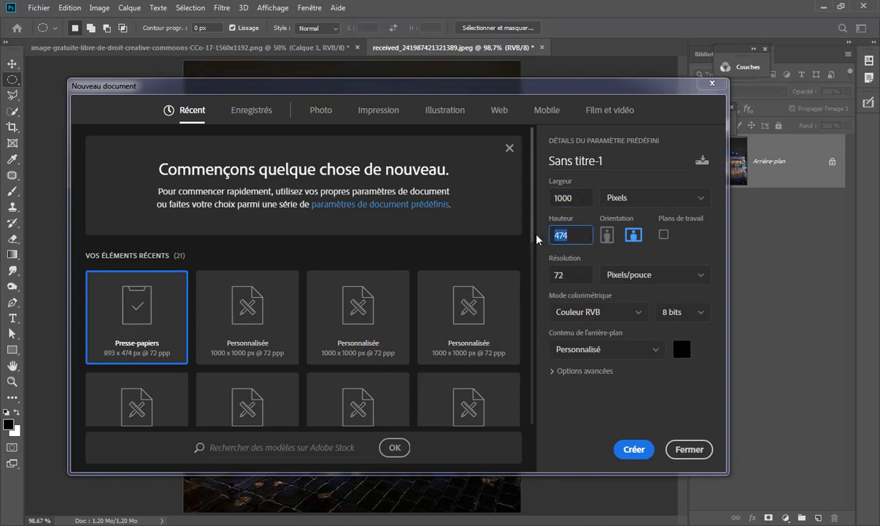
type("1000")
key("Tab")
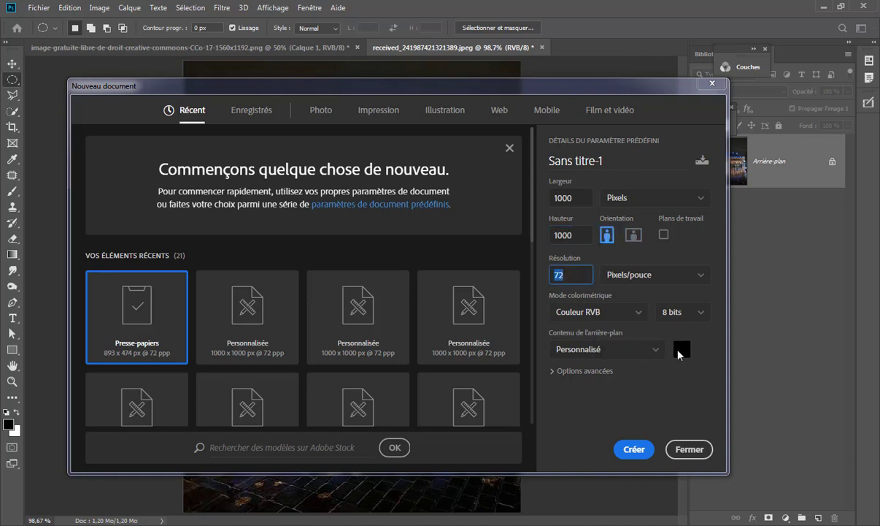
left_click(679, 351)
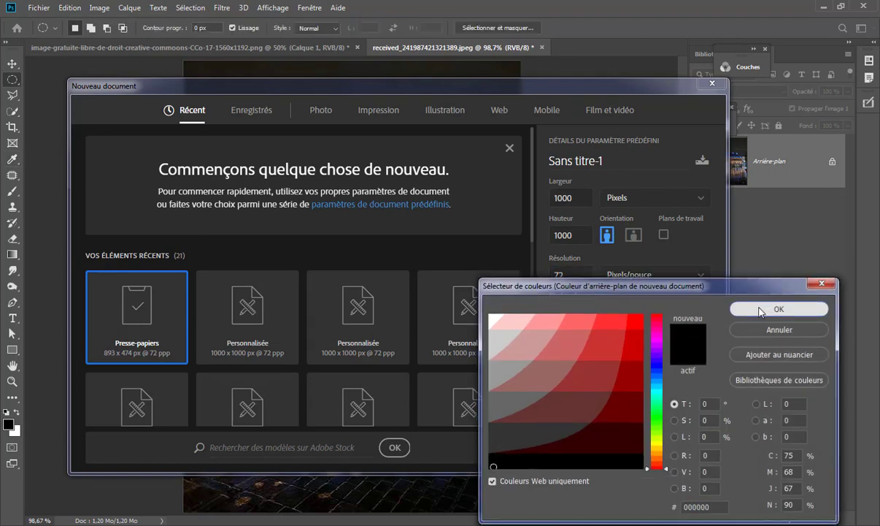
left_click(736, 308)
left_click(634, 446)
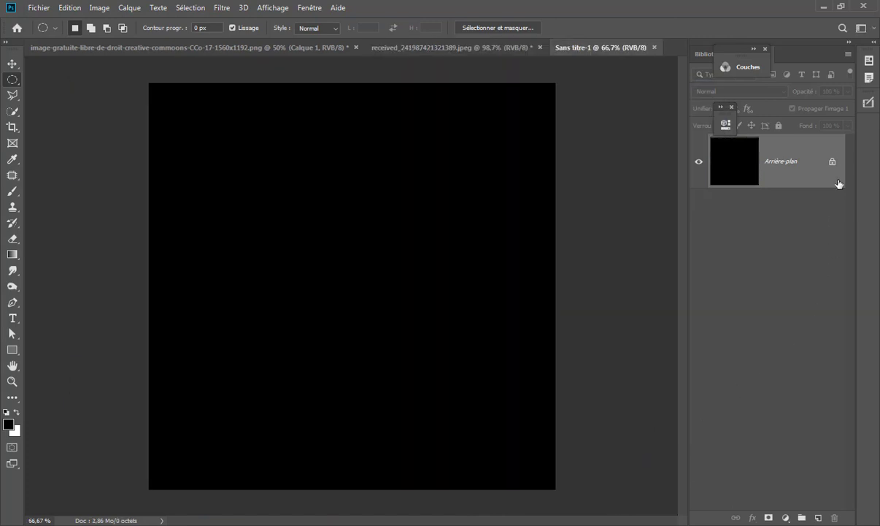
- Unlock Arrière-plan into Calque 0 and render a 50-300 mm zoom Halo flare at 75% brightness
left_click(832, 162)
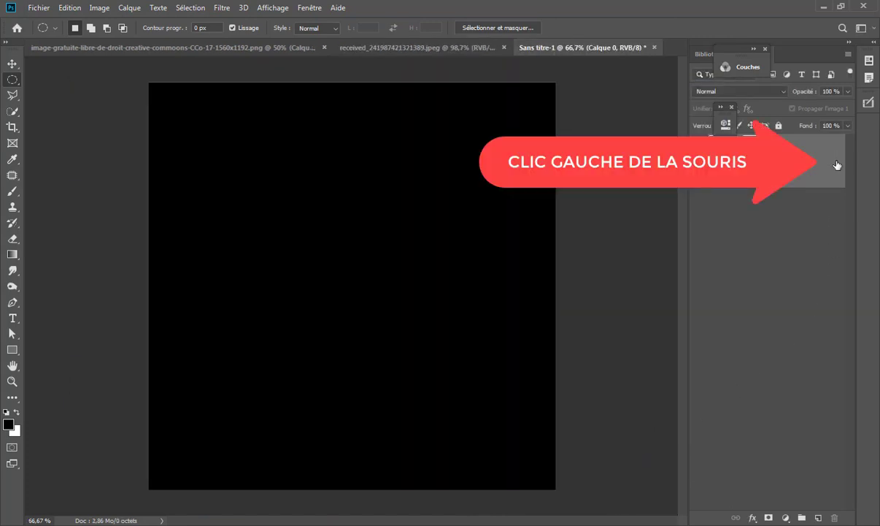
left_click(220, 8)
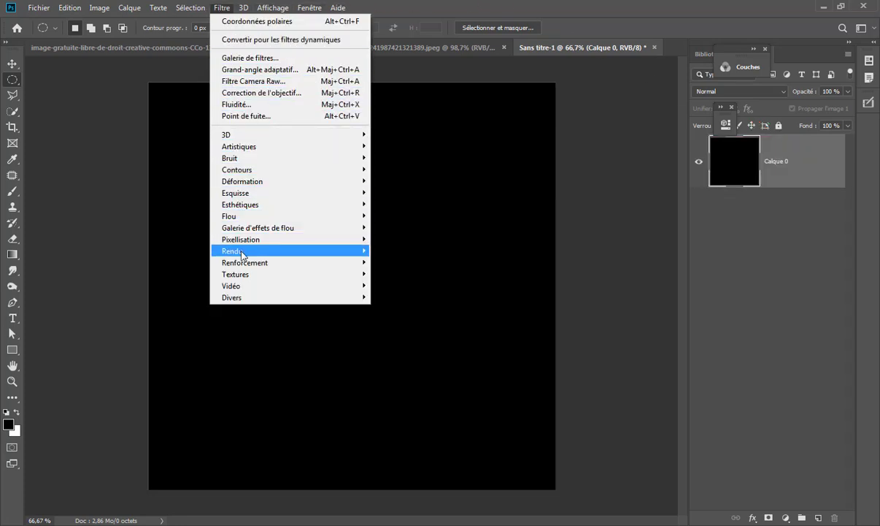
mouse_move(232, 250)
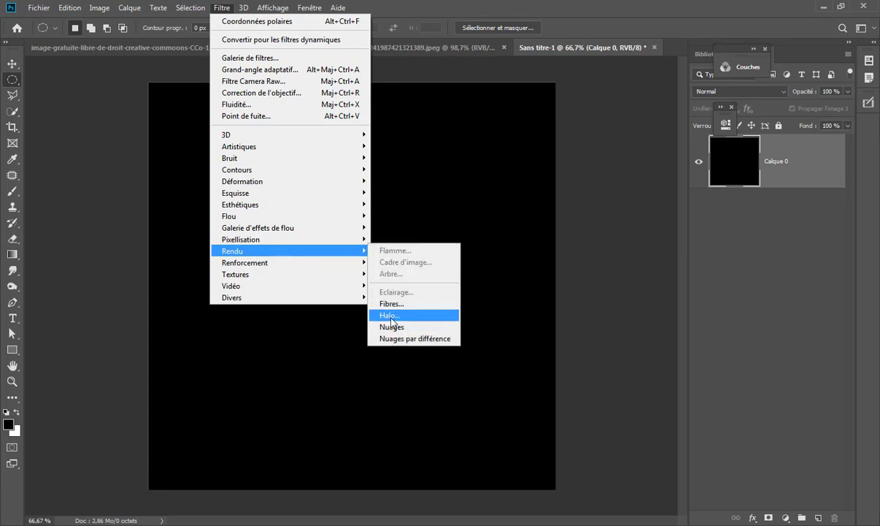
left_click(417, 315)
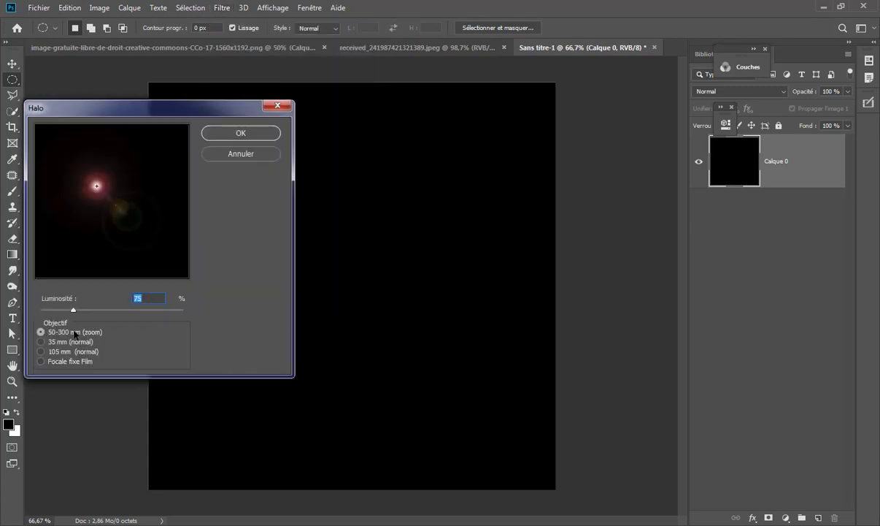
left_click(73, 340)
left_click(73, 359)
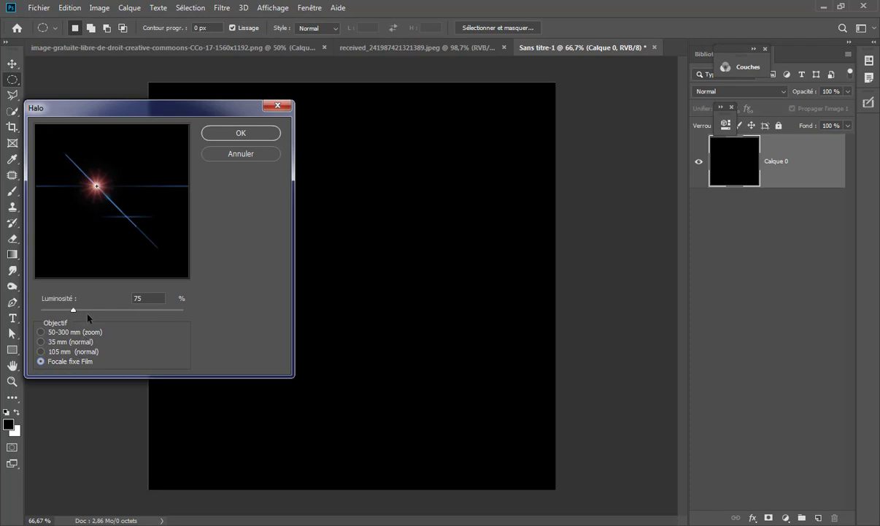
left_click_drag(88, 314, 93, 310)
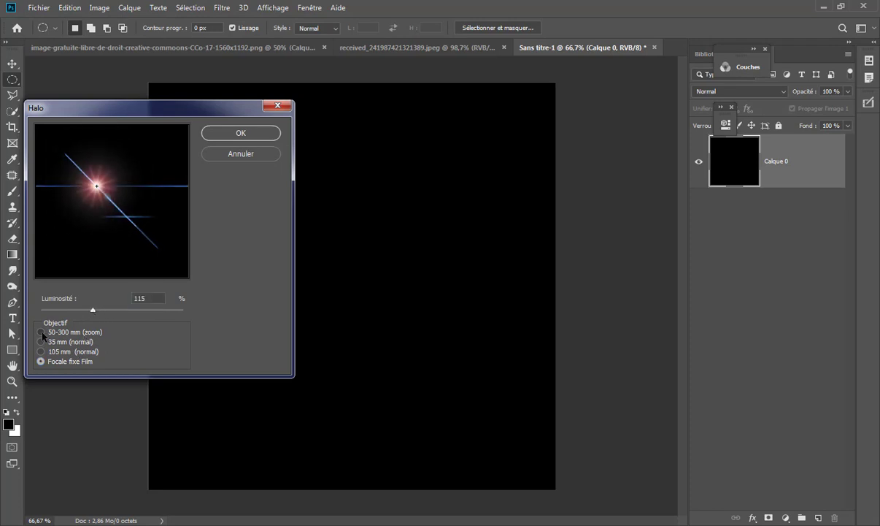
left_click(42, 334)
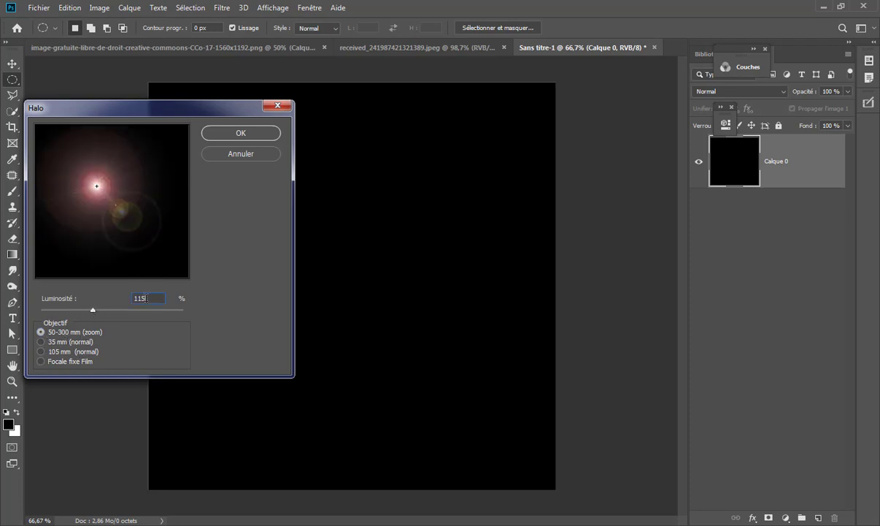
double_click(146, 298)
type("75")
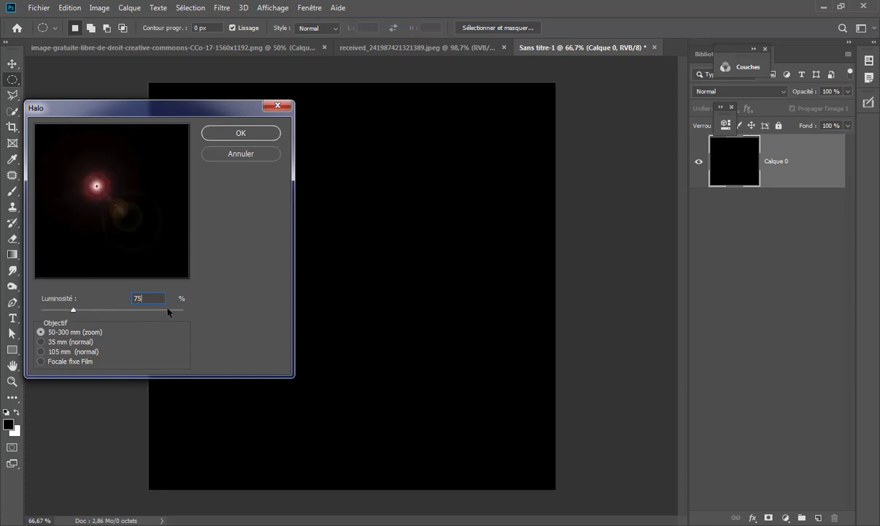
left_click(260, 133)
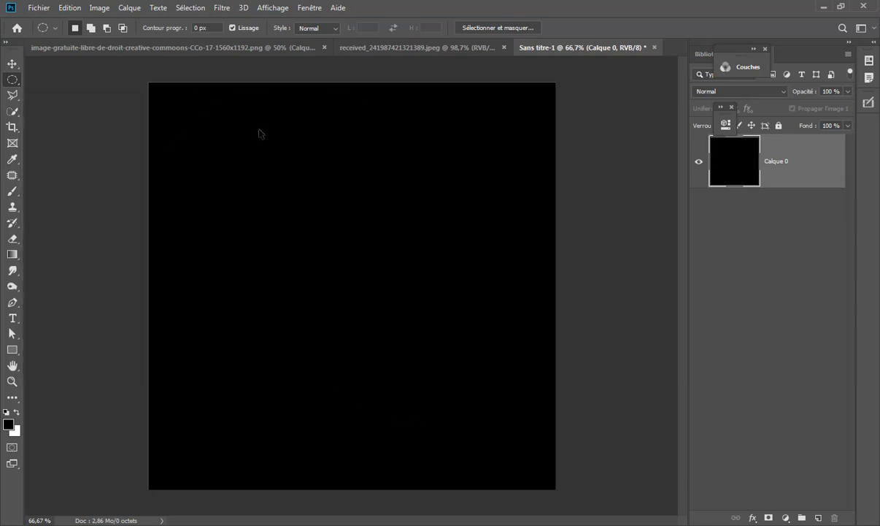
left_click(220, 8)
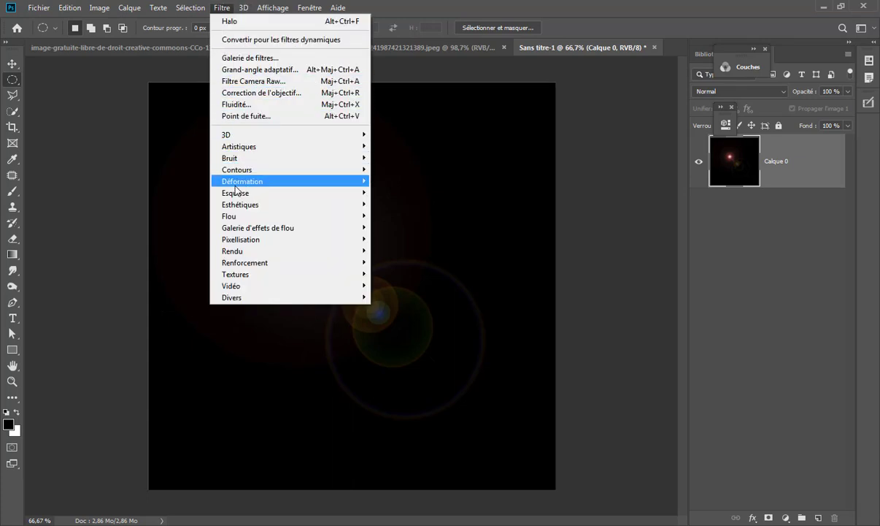
mouse_move(287, 181)
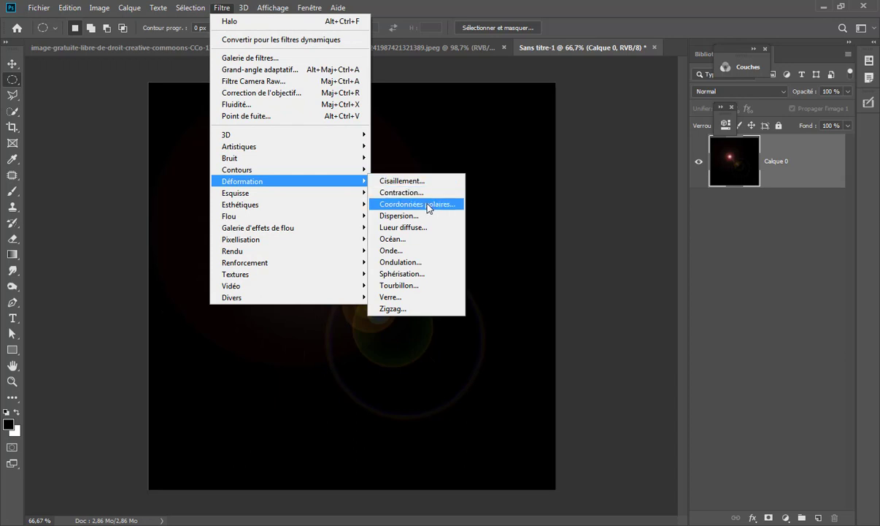
- Convert the flare with Polar Coordinates (Polar to Rectangular), then flip the image vertically
left_click(455, 205)
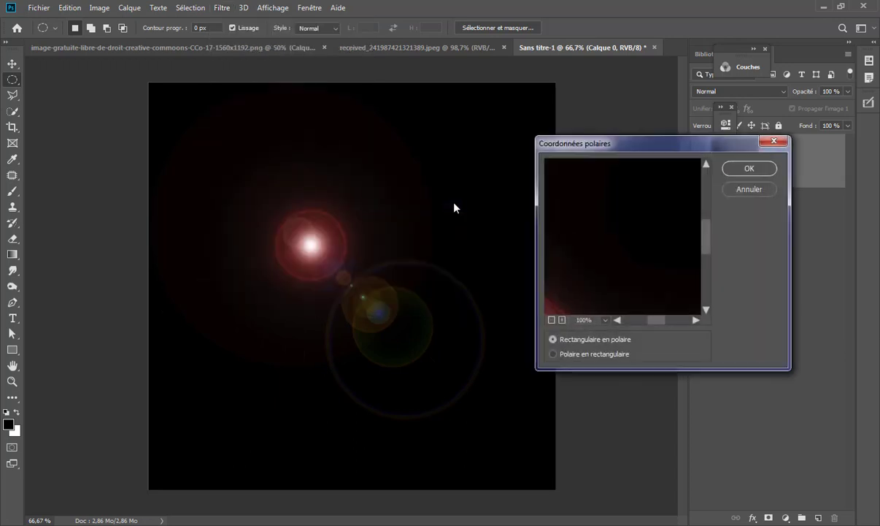
left_click(553, 354)
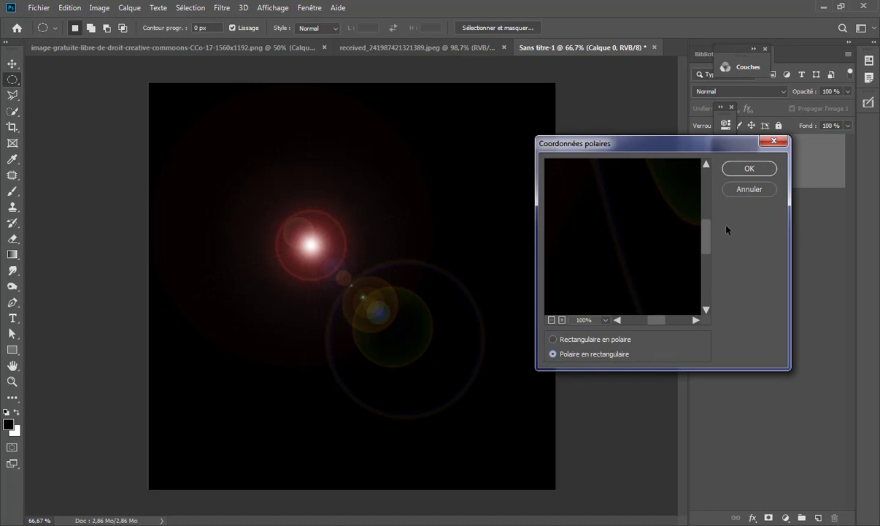
left_click(750, 169)
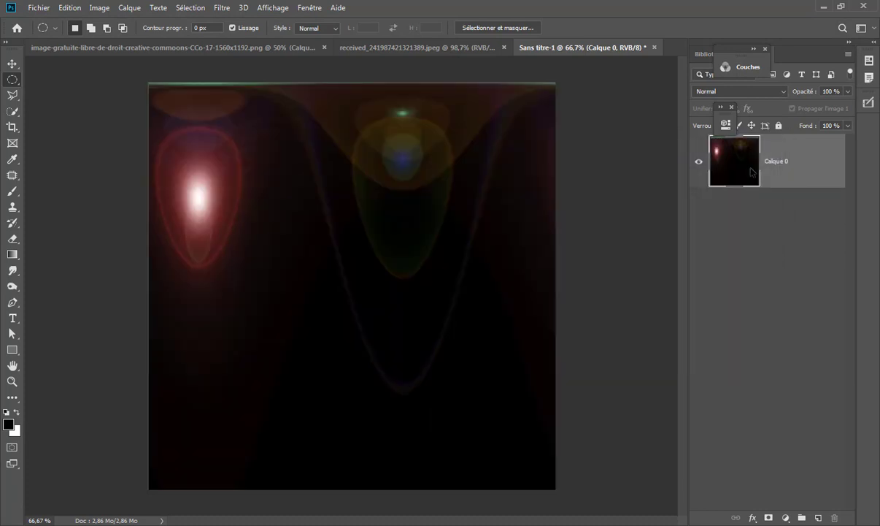
left_click(69, 8)
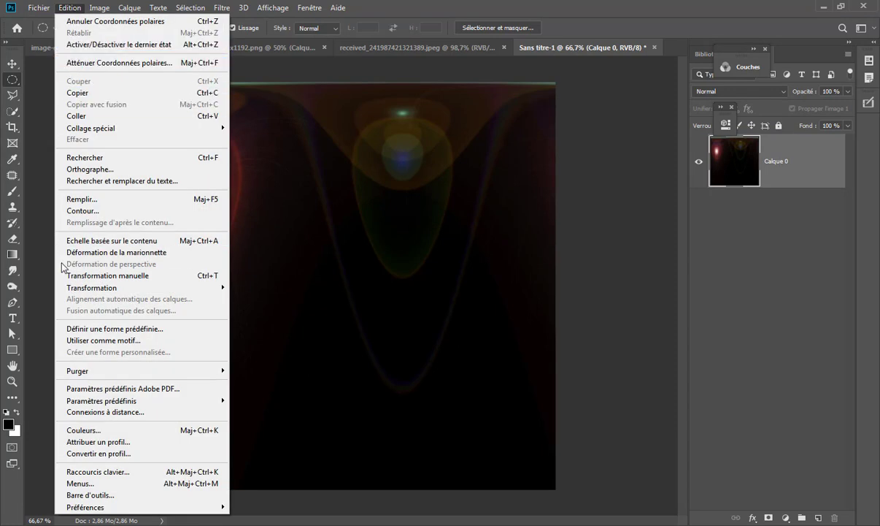
mouse_move(117, 287)
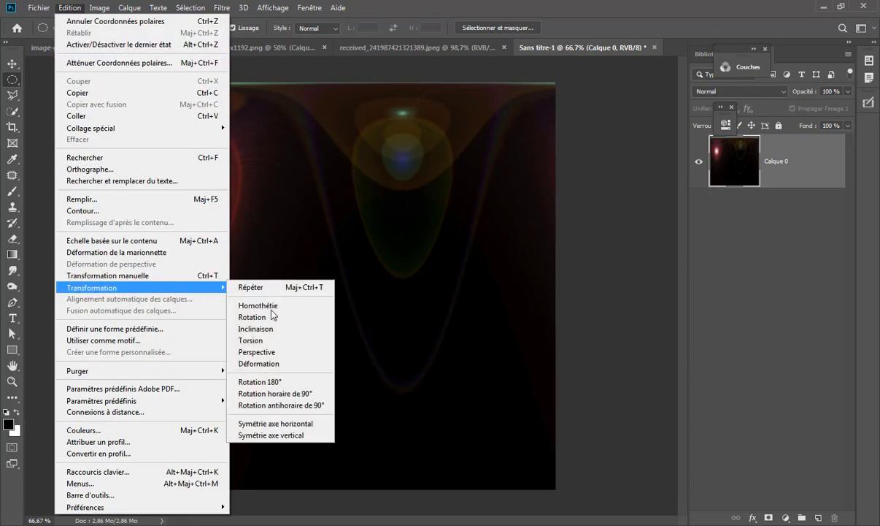
left_click(319, 437)
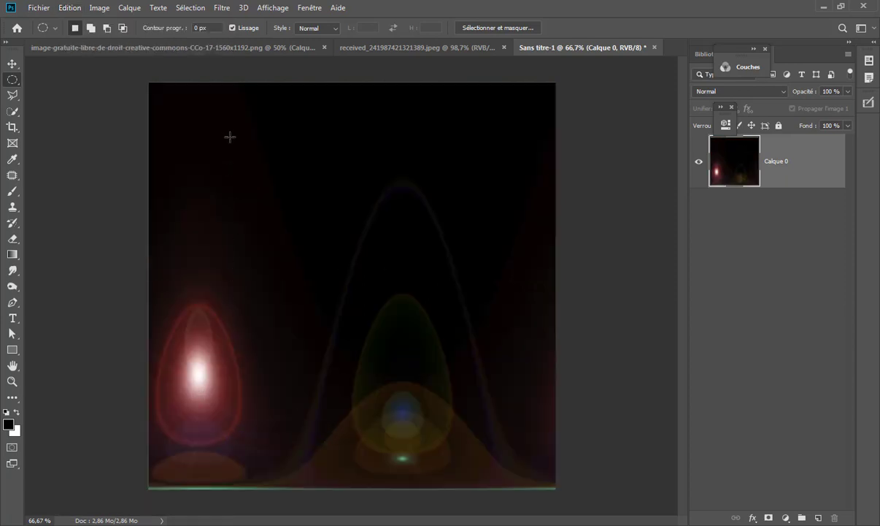
- Apply Polar Coordinates again, Rectangular to Polar, to wrap the image into a sphere
left_click(221, 9)
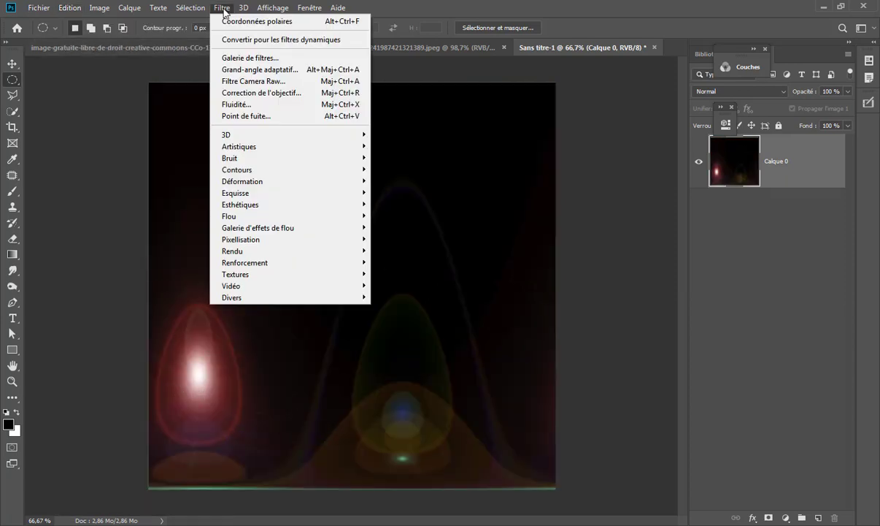
mouse_move(243, 181)
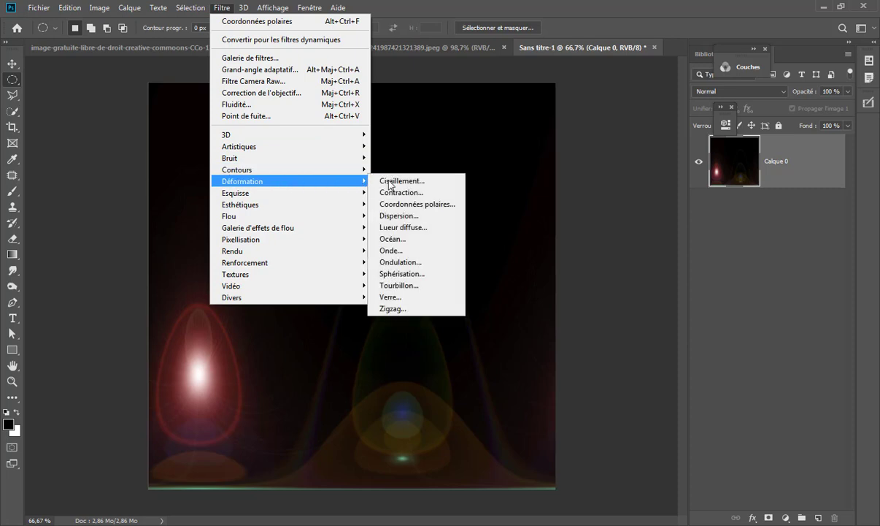
left_click(449, 204)
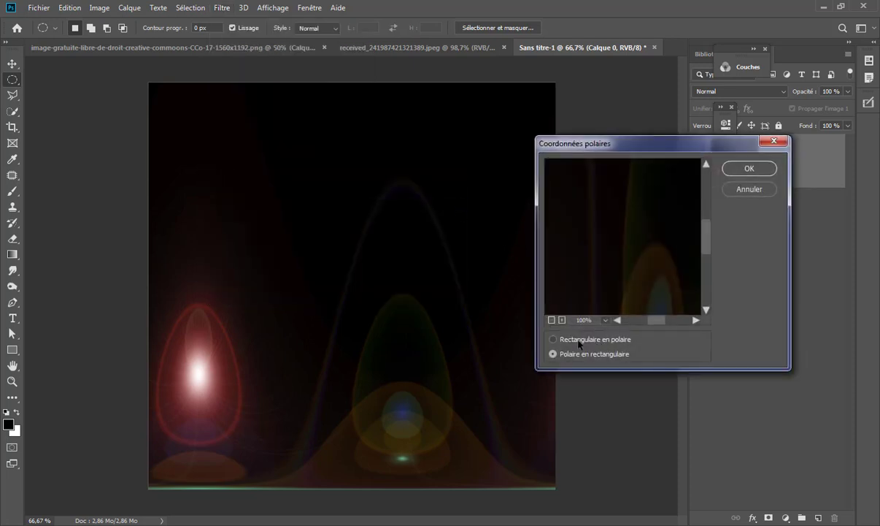
left_click(582, 341)
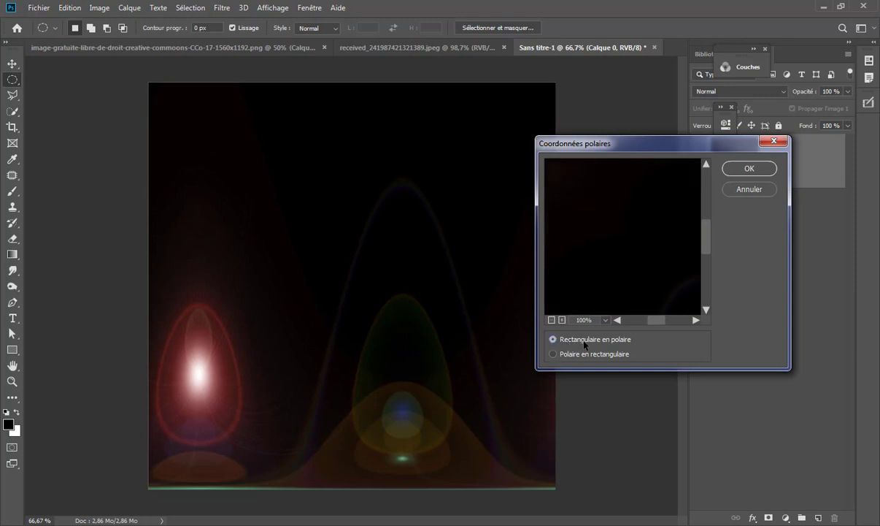
left_click(756, 171)
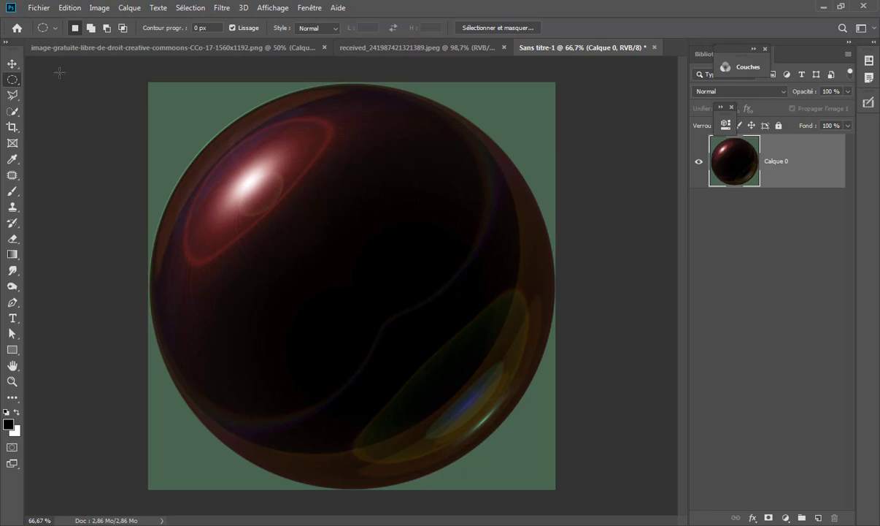
- Draw an elliptical selection fitted tightly around the sphere
right_click(13, 80)
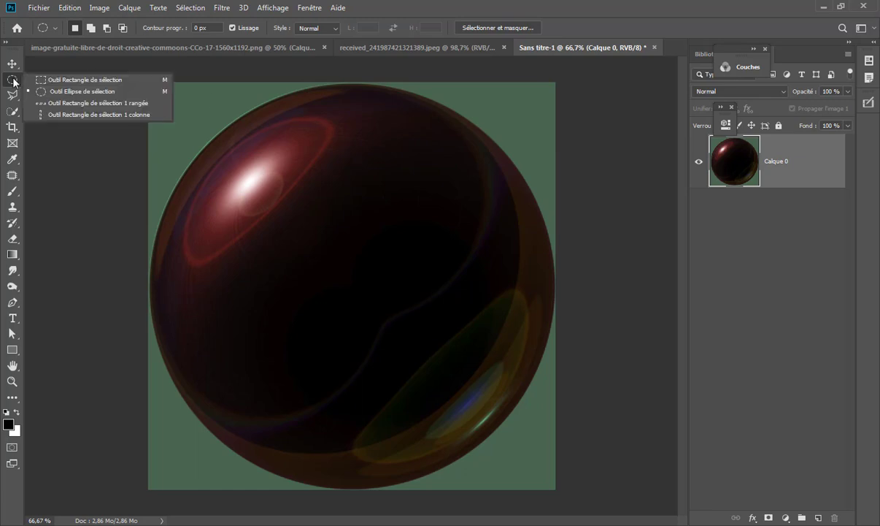
left_click(109, 93)
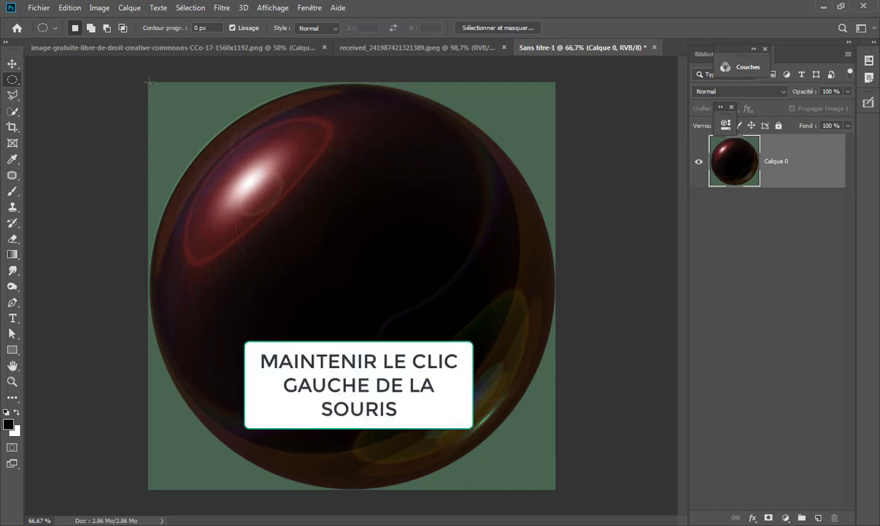
left_click_drag(149, 82, 459, 444)
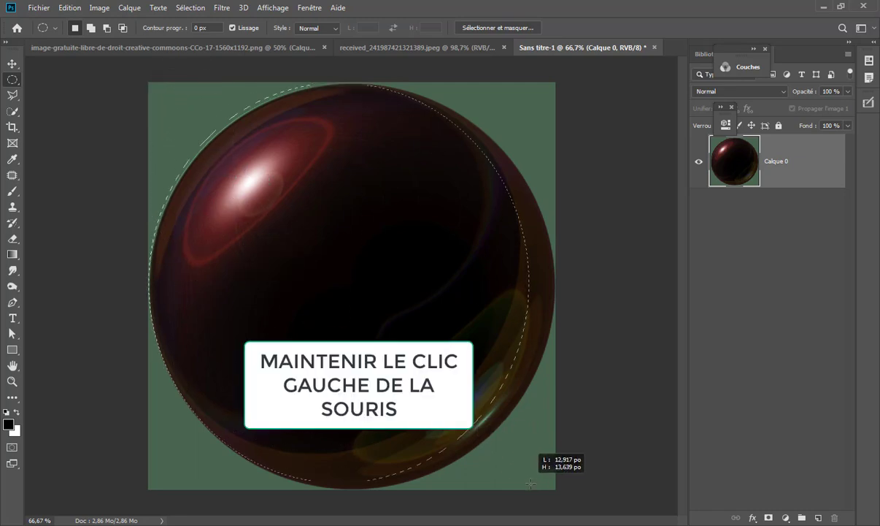
left_click_drag(460, 444, 556, 489)
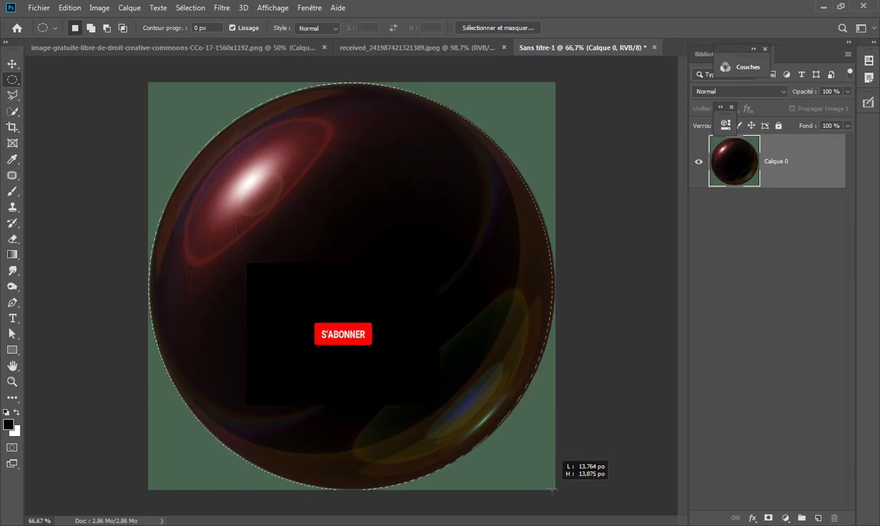
left_click_drag(555, 489, 555, 490)
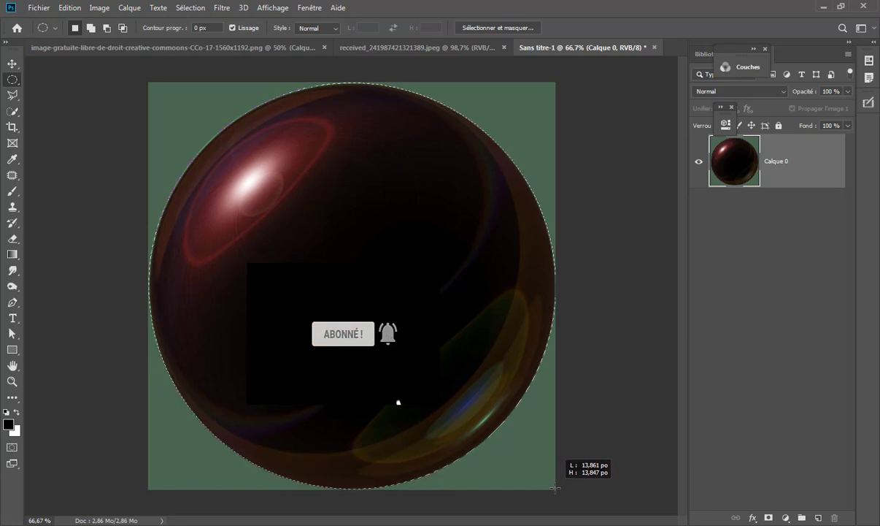
left_click_drag(555, 490, 554, 487)
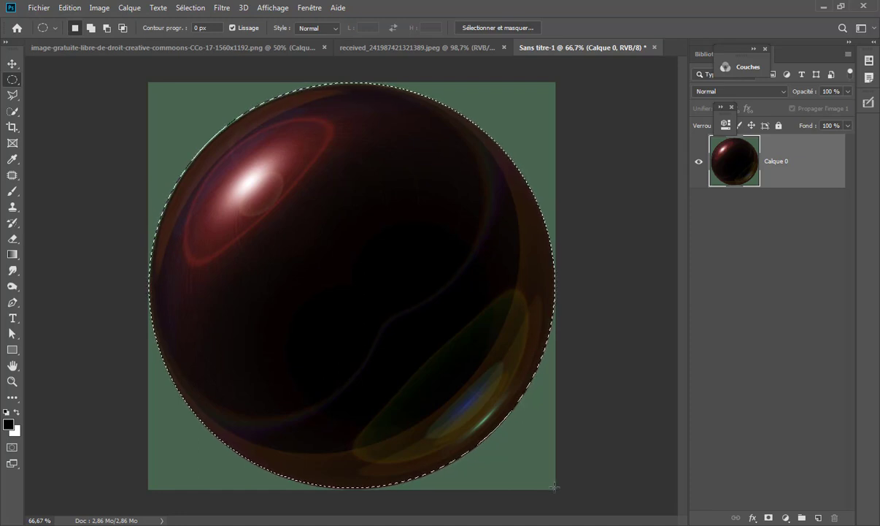
- Save the selection as a new channel named 'boule'
left_click(194, 9)
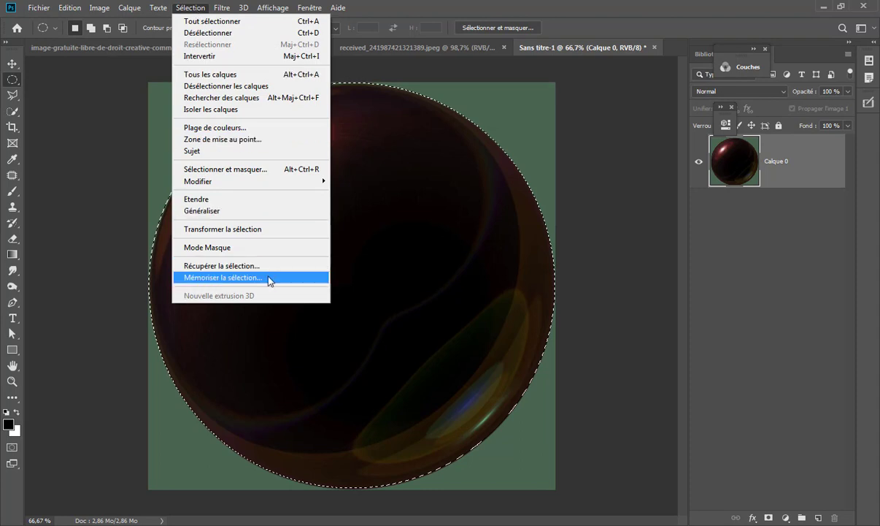
left_click(303, 281)
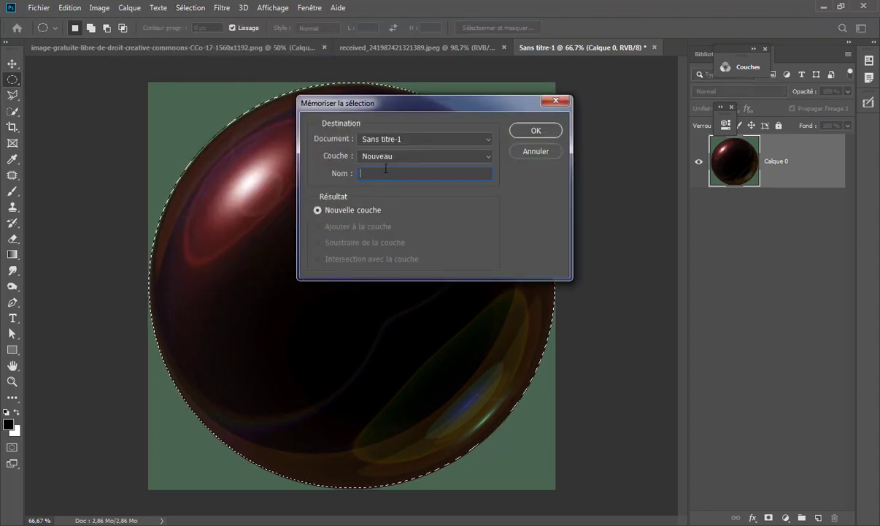
type("b")
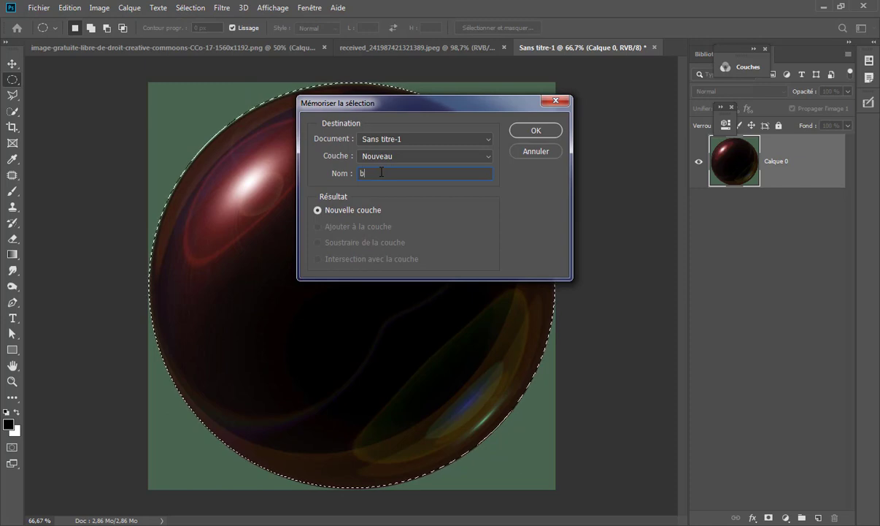
type("oule")
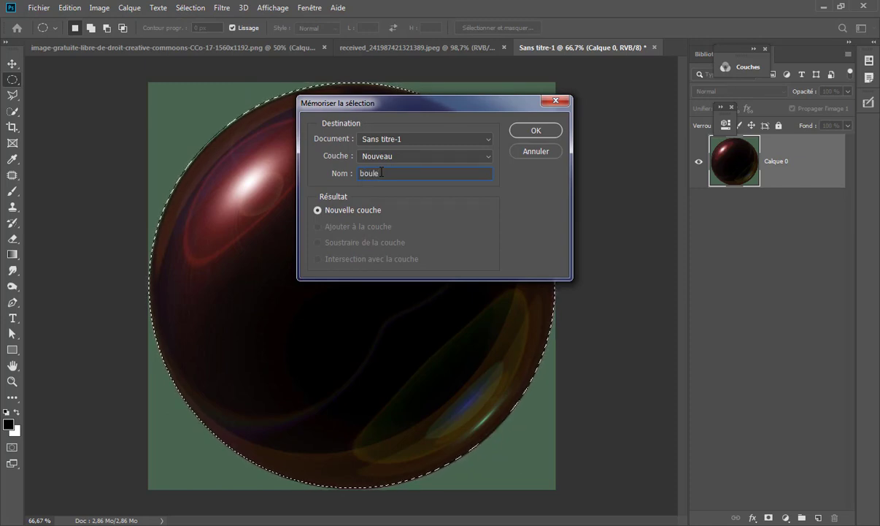
left_click(553, 130)
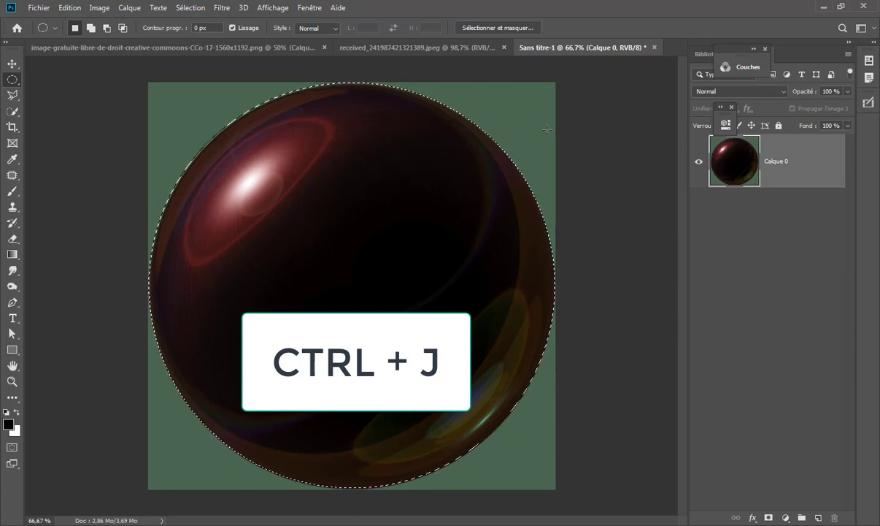
- Copy the sphere to Calque 1, hide Calque 0, and add a black-filled Calque 2 beneath it
key("ctrl+j")
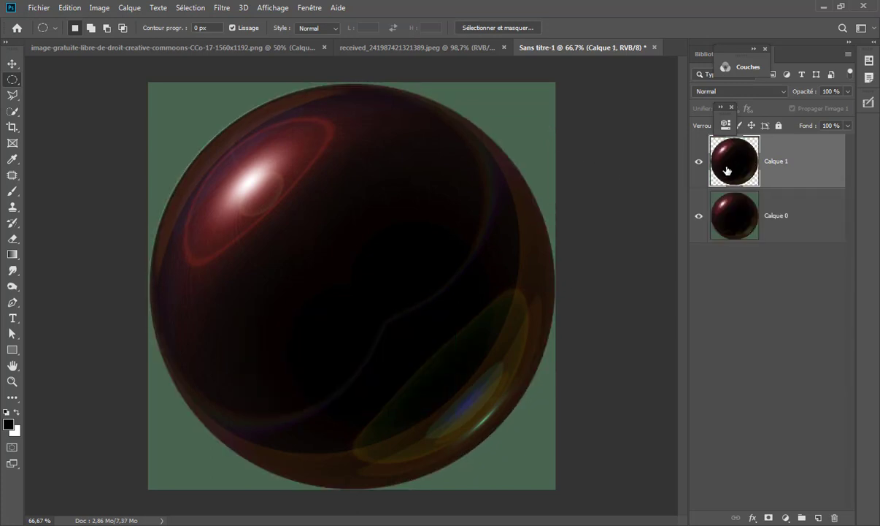
left_click(699, 216)
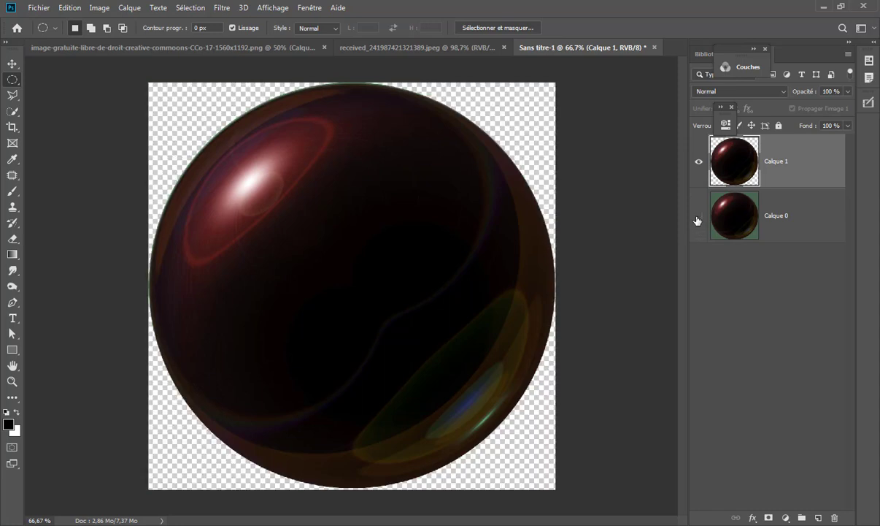
left_click(736, 214)
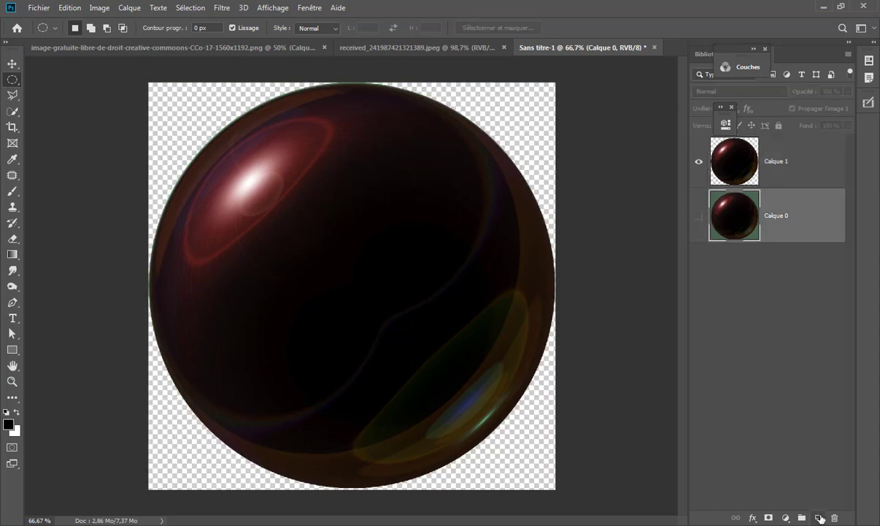
left_click(816, 517)
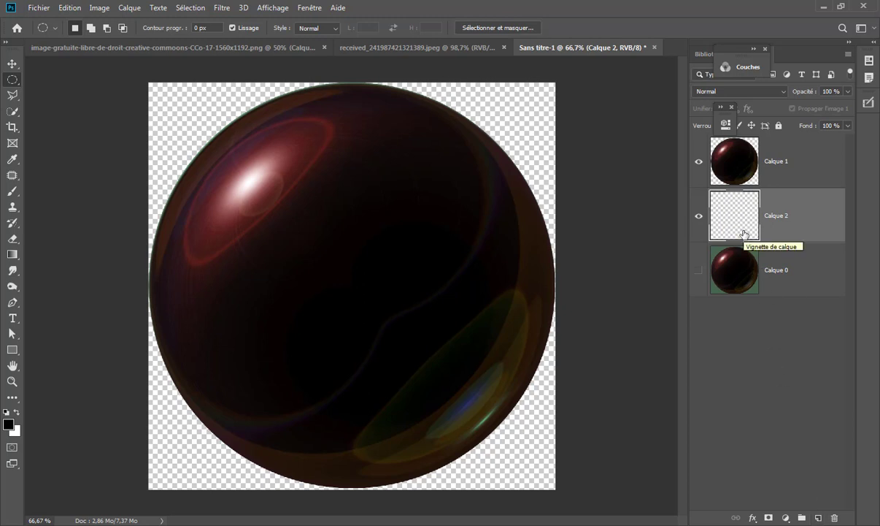
key("ctrl+BackSpace")
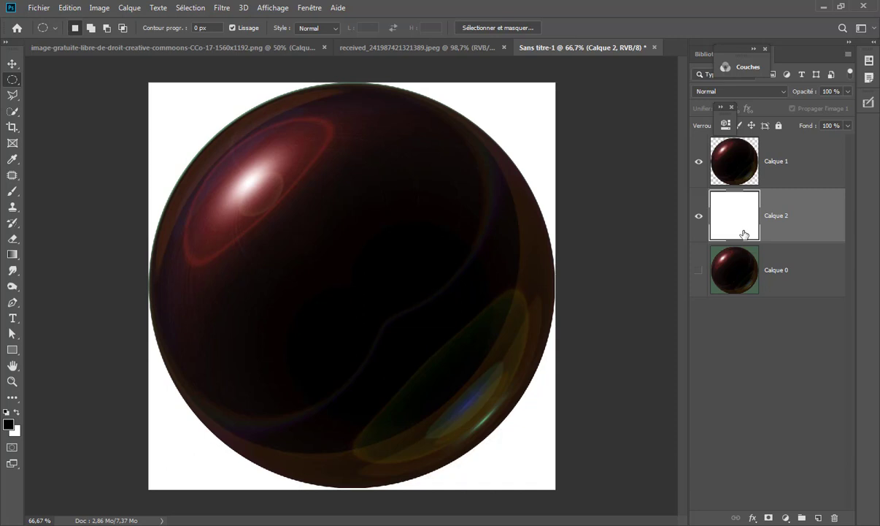
key("ctrl+z")
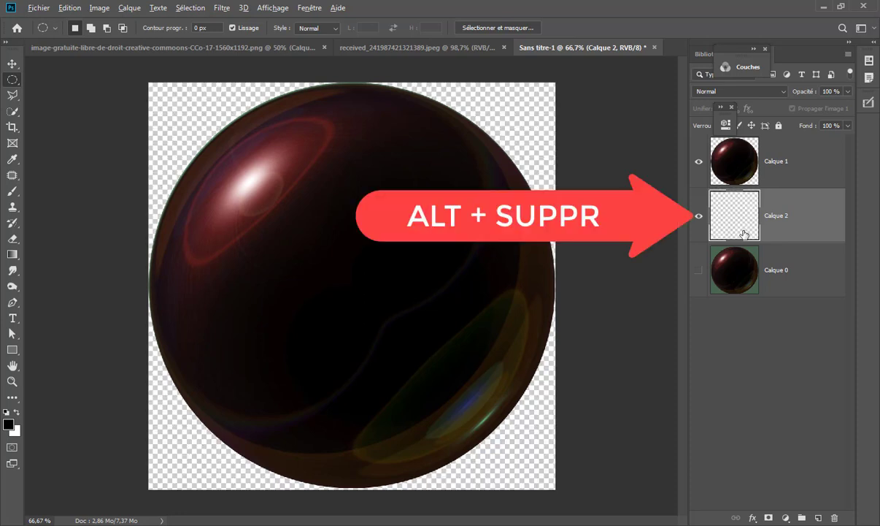
key("alt+Delete")
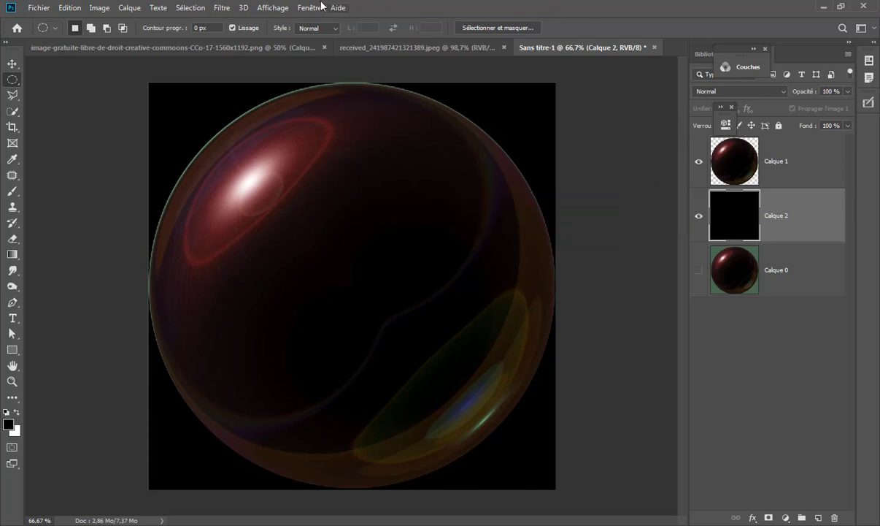
- With Calque 1 active, select an oval around the sphere's highlight via the Channels panel, then close it
left_click(736, 165)
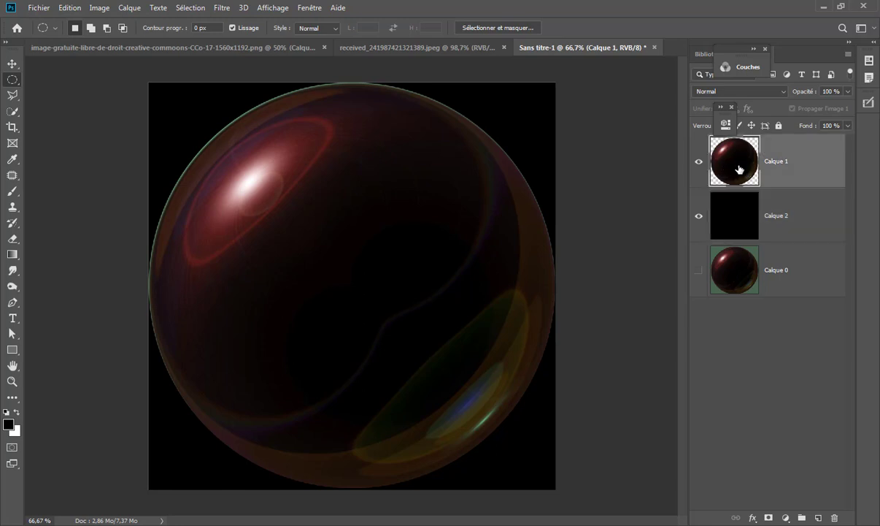
left_click(310, 9)
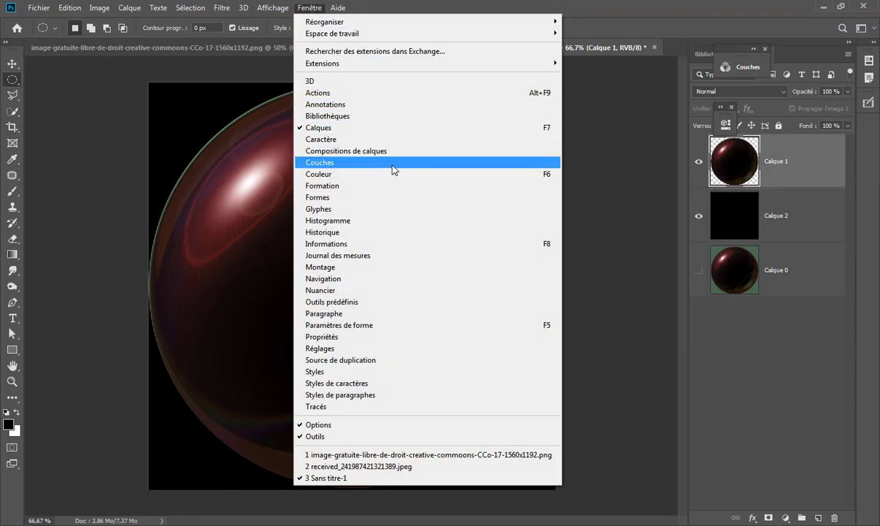
left_click(458, 165)
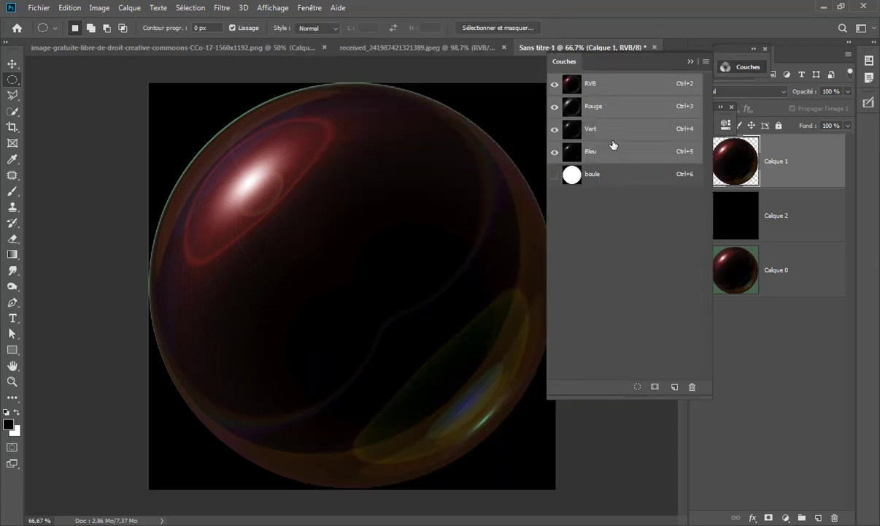
left_click(637, 386)
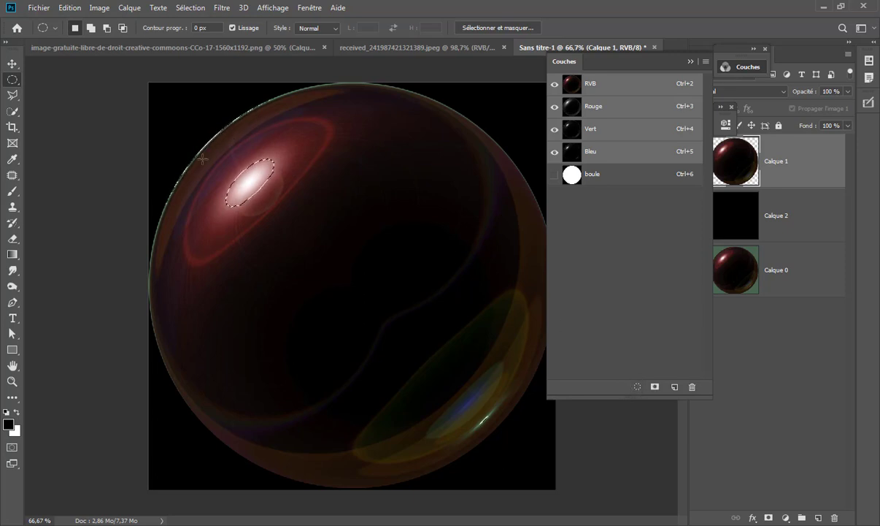
left_click(689, 62)
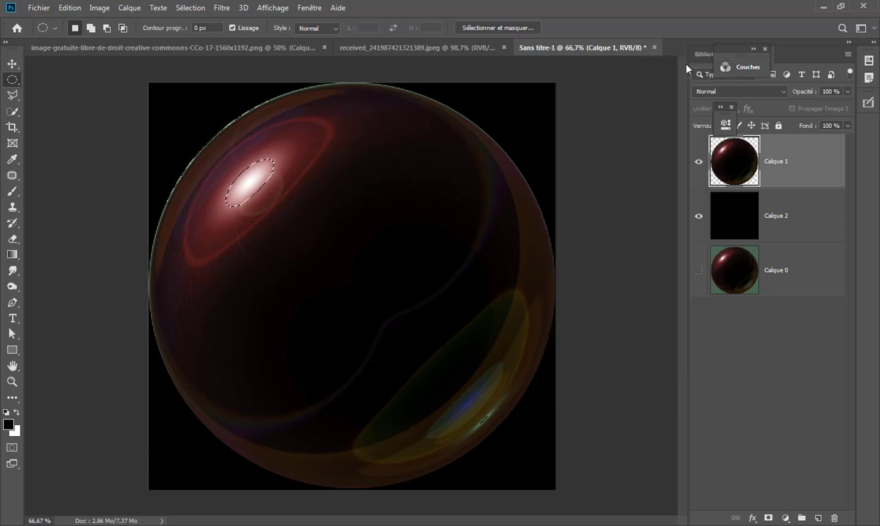
left_click(755, 59)
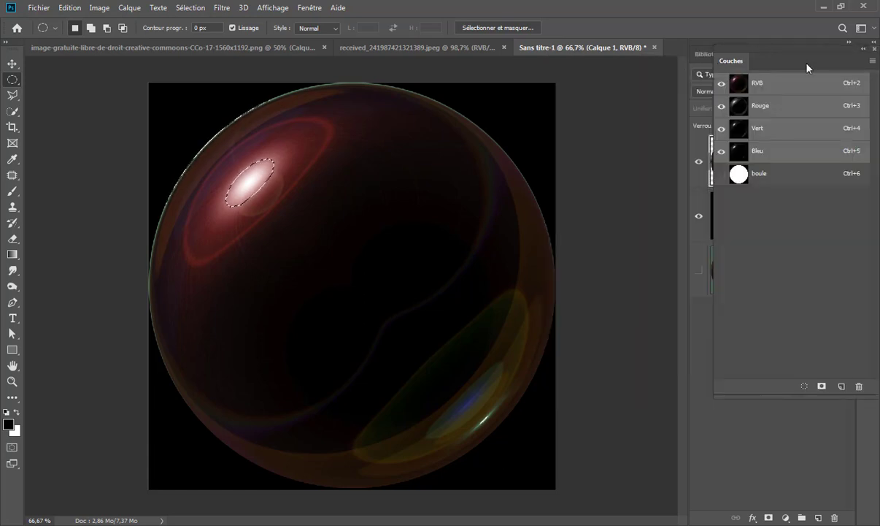
left_click(866, 57)
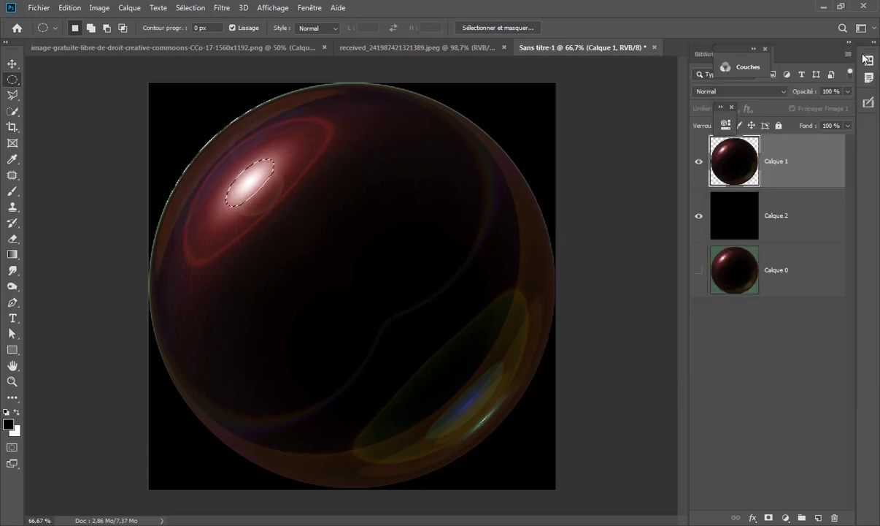
left_click(764, 49)
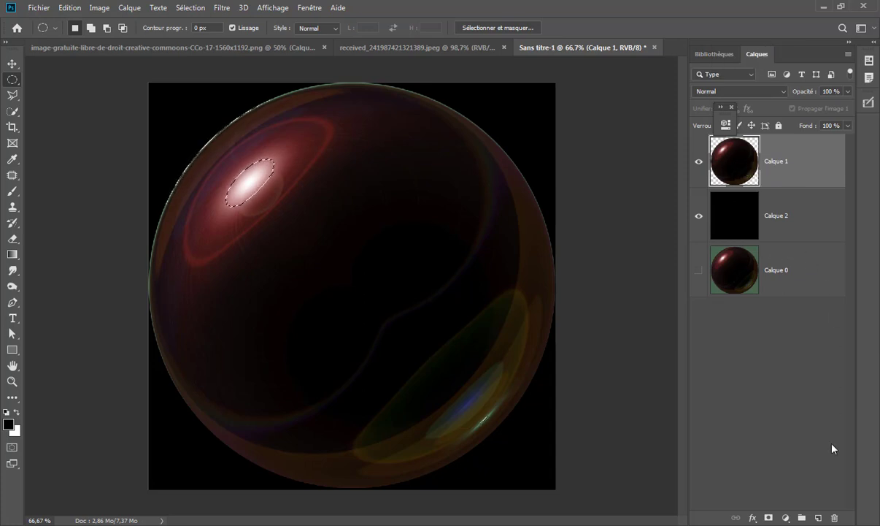
- Add a new top layer filled to lighten the sphere, then deselect
left_click(819, 518)
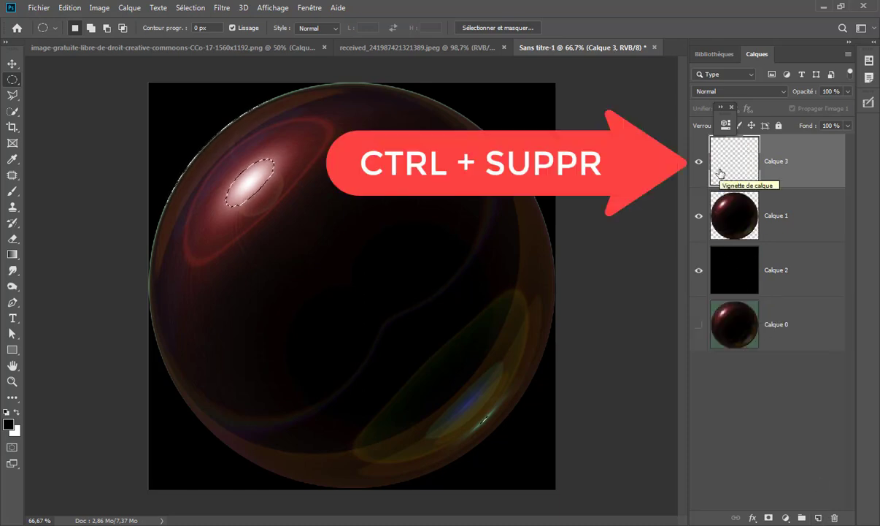
key("ctrl+Delete")
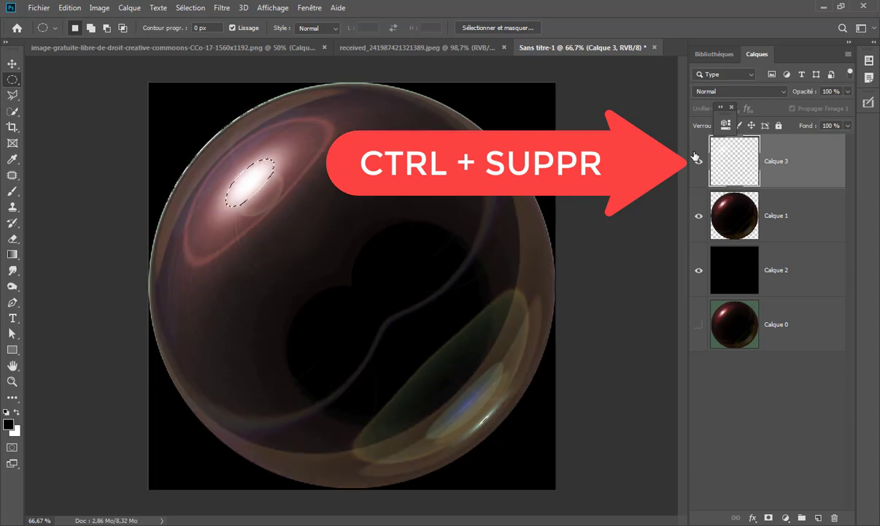
left_click(202, 10)
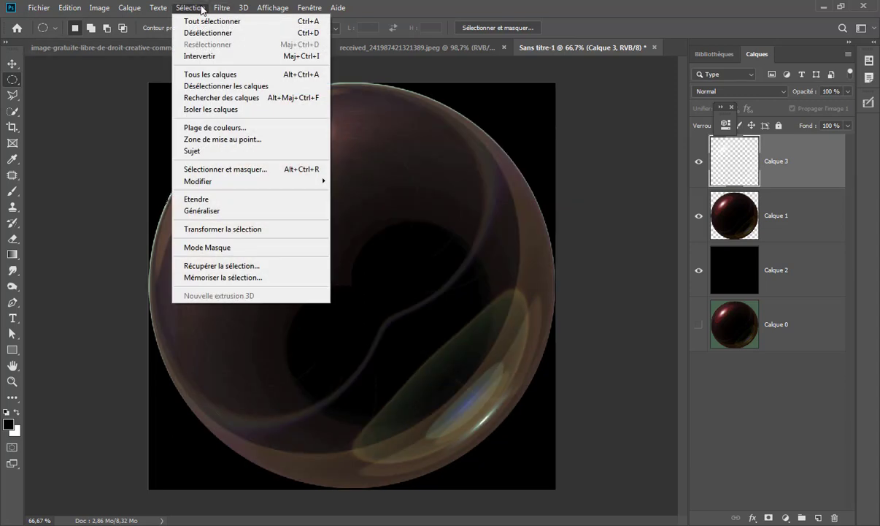
left_click(261, 33)
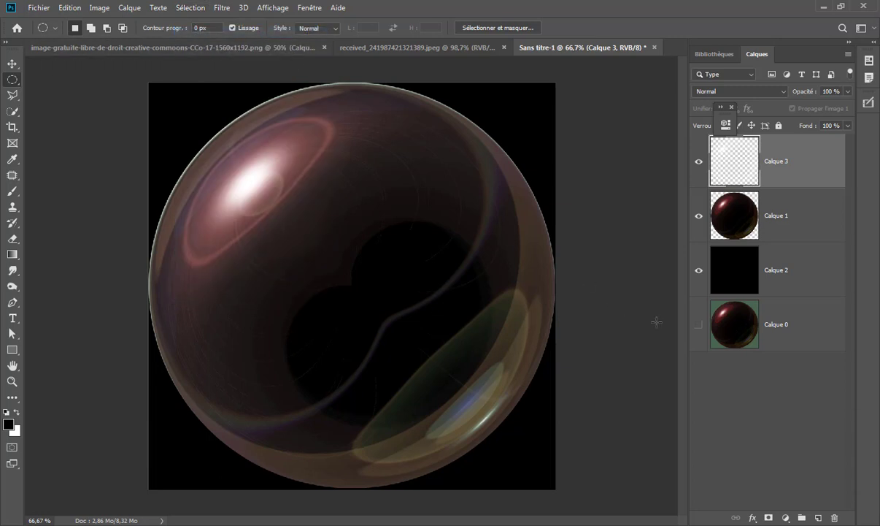
- Delete Calque 0 and Calque 1, leaving Calque 3 over black Calque 2
mouse_move(750, 330)
left_mouse_down()
mouse_move(823, 363)
mouse_move(836, 517)
left_mouse_up()
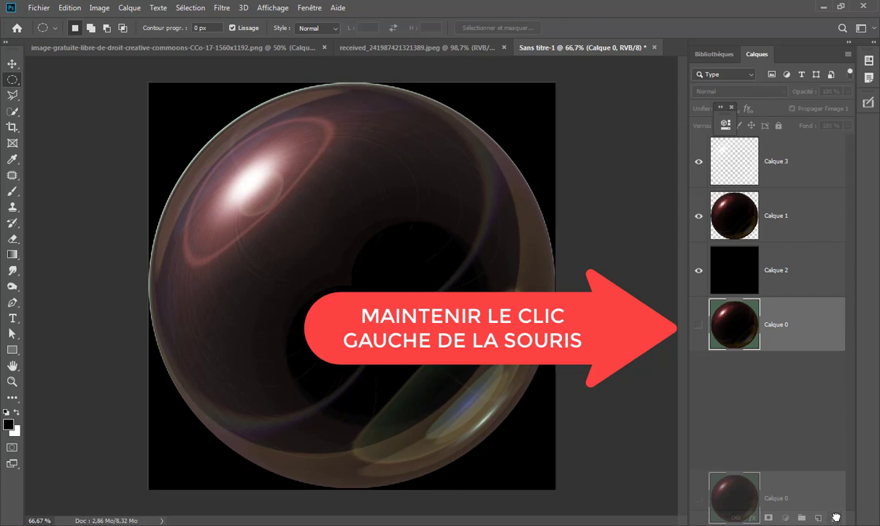
left_click(762, 197)
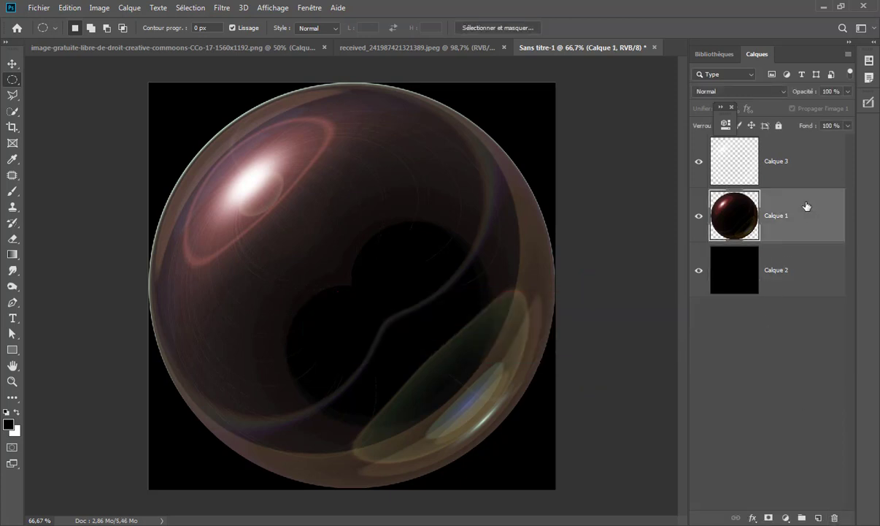
mouse_move(815, 214)
left_mouse_down()
mouse_move(822, 501)
mouse_move(835, 517)
left_mouse_up()
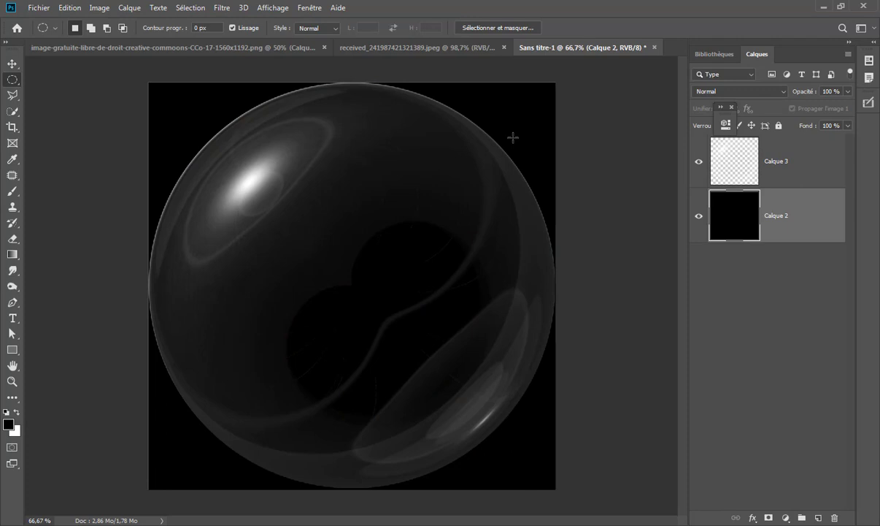
- Resize the canvas to 2000 × 1250 pixels and refill Calque 2 with black
left_click(732, 183)
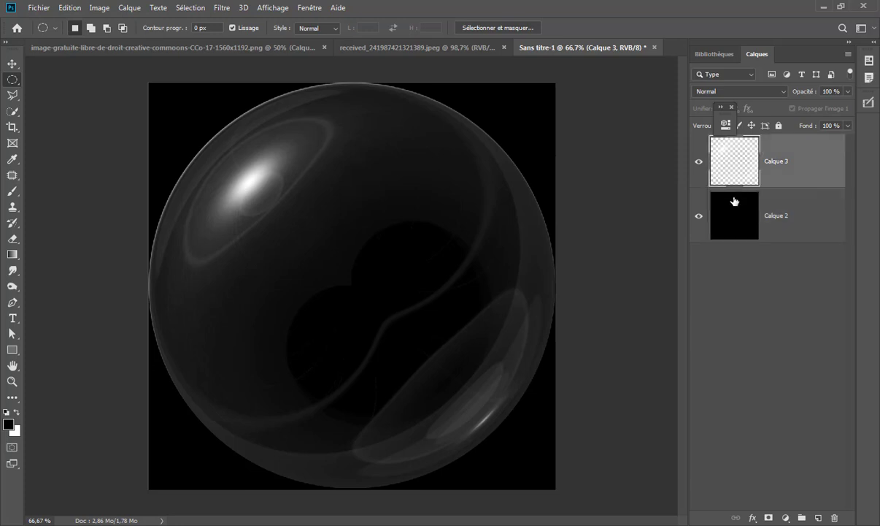
left_click(740, 215)
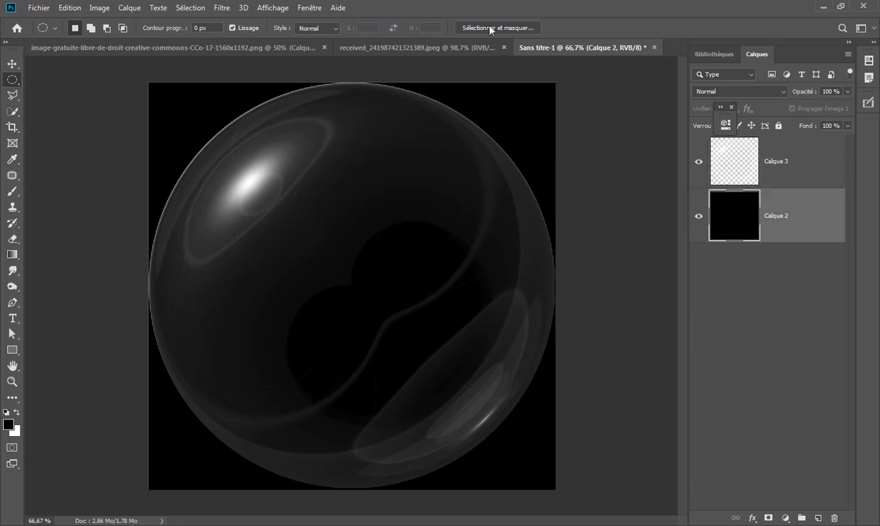
left_click(102, 9)
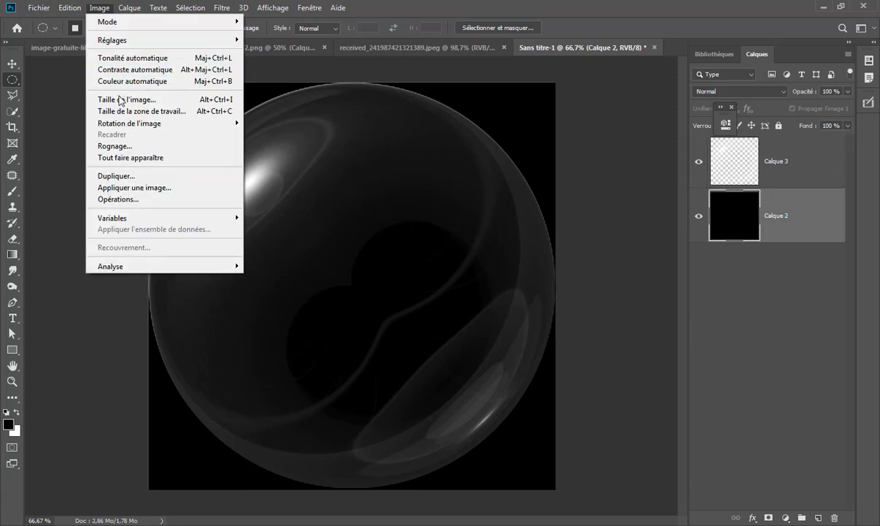
left_click(191, 111)
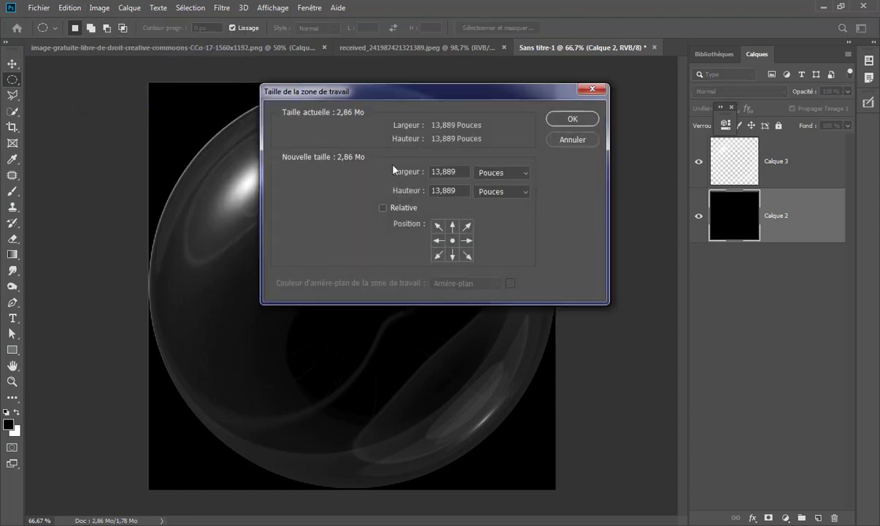
left_click(521, 179)
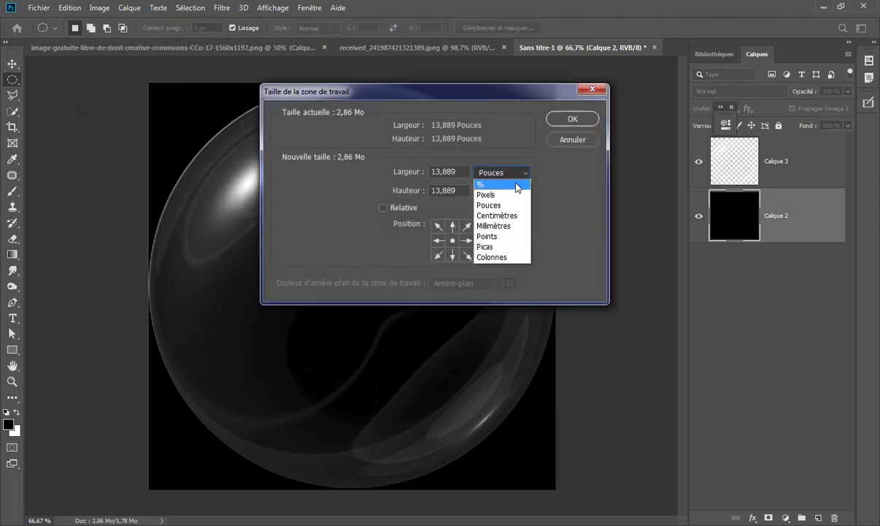
left_click(520, 196)
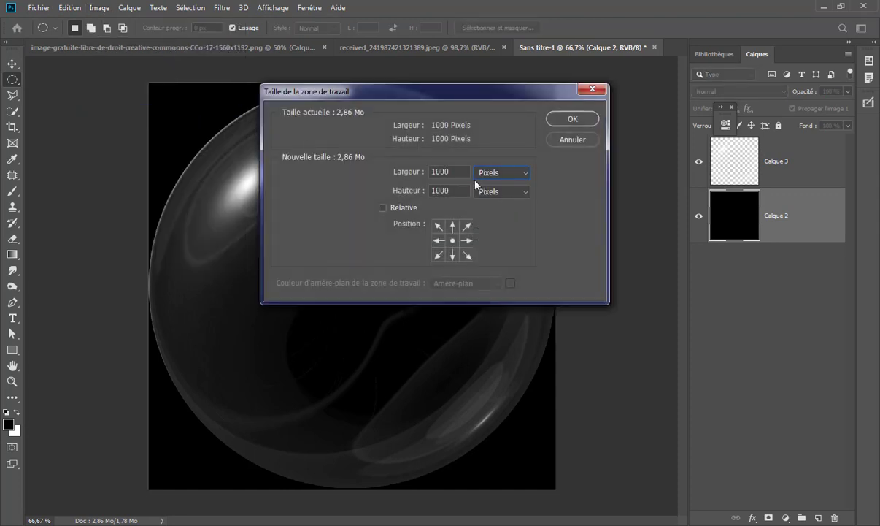
double_click(456, 170)
type("2000")
double_click(460, 191)
type("125")
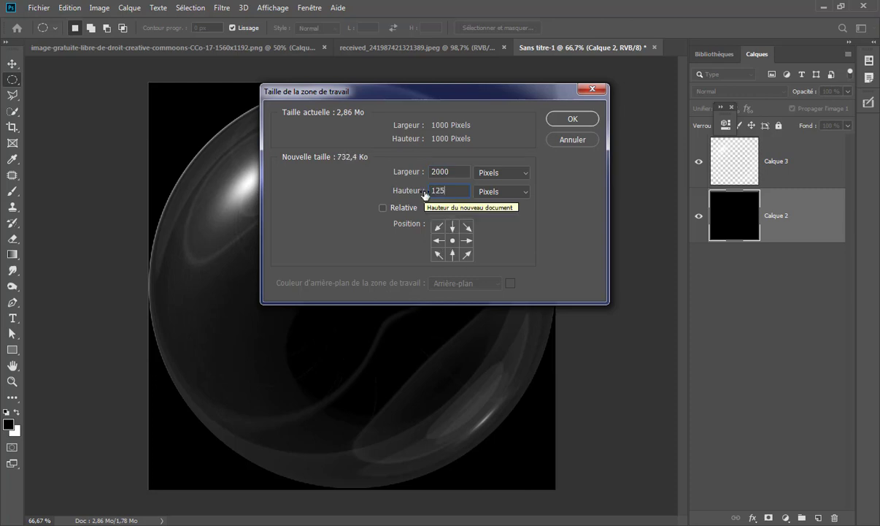
type("0")
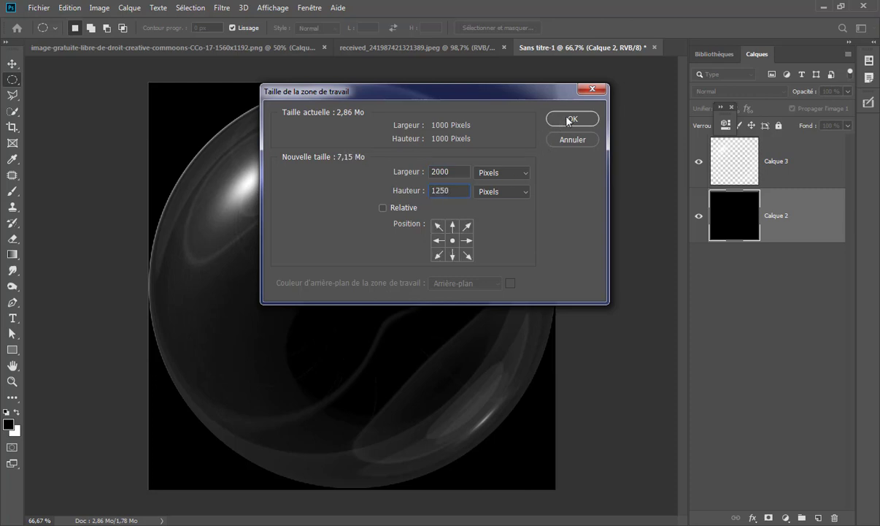
left_click(573, 119)
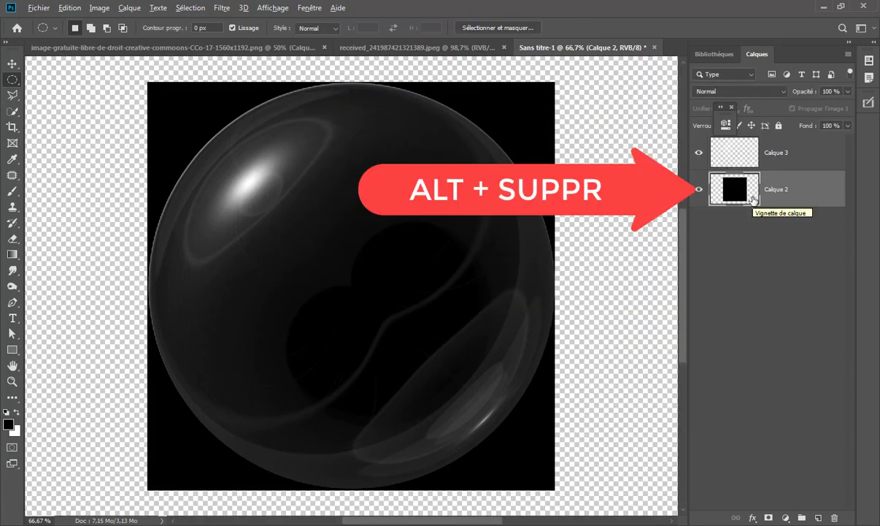
key("alt+Delete")
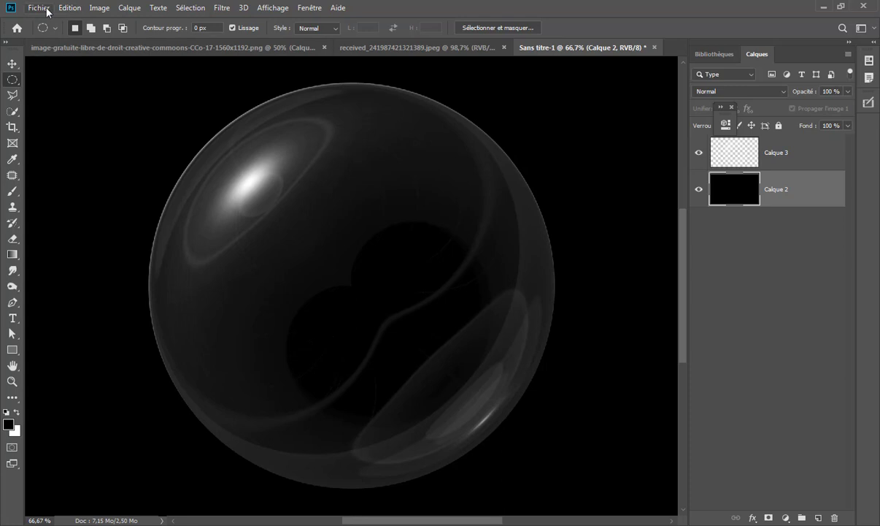
- In the night photo, Quick Select the lit building, central tower, right wing and plaza
left_click(413, 48)
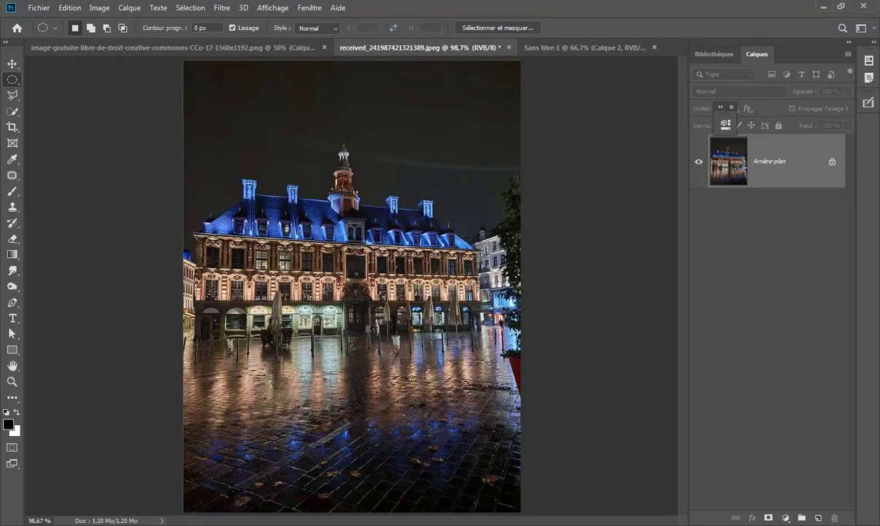
left_click(13, 111)
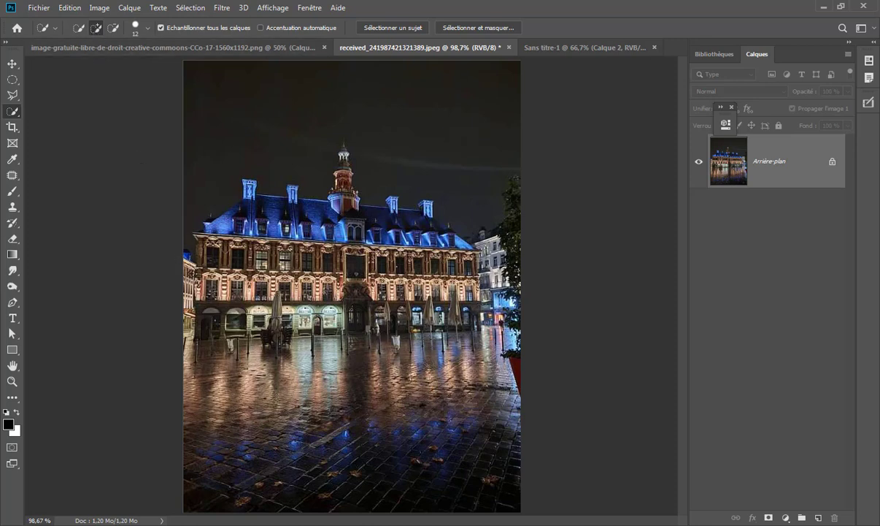
mouse_move(187, 260)
left_mouse_down()
mouse_move(235, 446)
mouse_move(519, 416)
mouse_move(529, 383)
left_mouse_up()
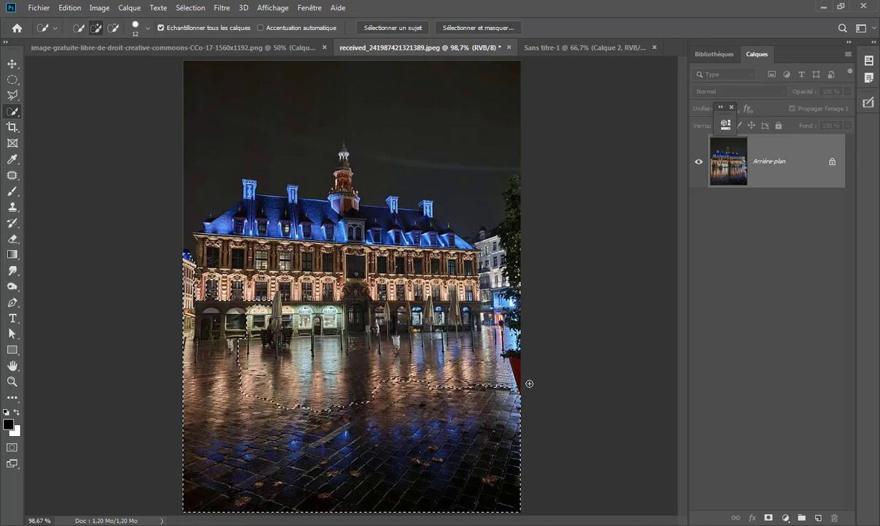
mouse_move(492, 337)
left_mouse_down()
mouse_move(352, 265)
mouse_move(346, 248)
mouse_move(270, 205)
mouse_move(232, 202)
mouse_move(218, 227)
mouse_move(246, 207)
left_mouse_up()
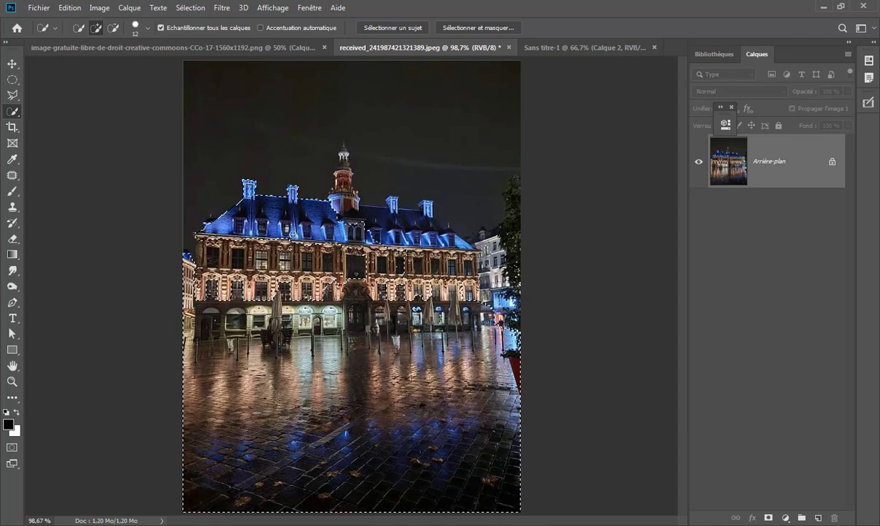
left_click_drag(333, 216, 346, 183)
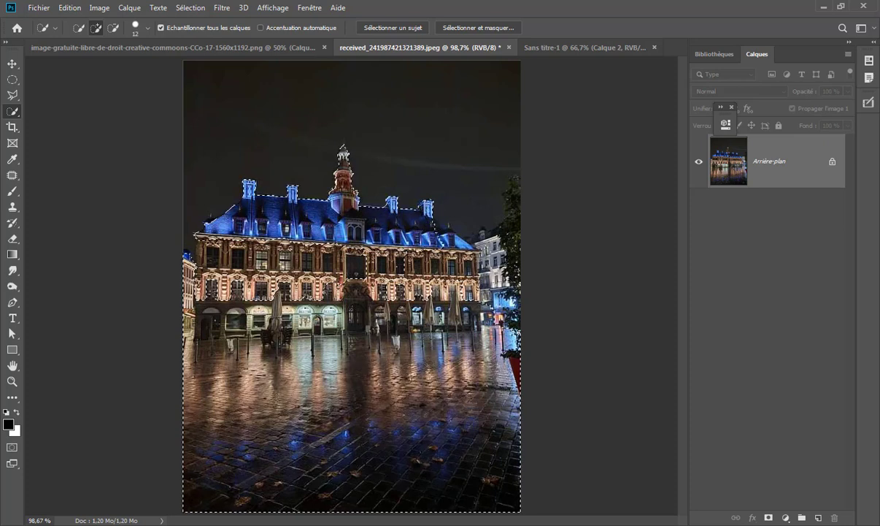
left_click_drag(423, 222, 431, 226)
left_click_drag(475, 252, 483, 205)
- Subtract the sky from the selection using a much larger brush
key("ctrl+a")
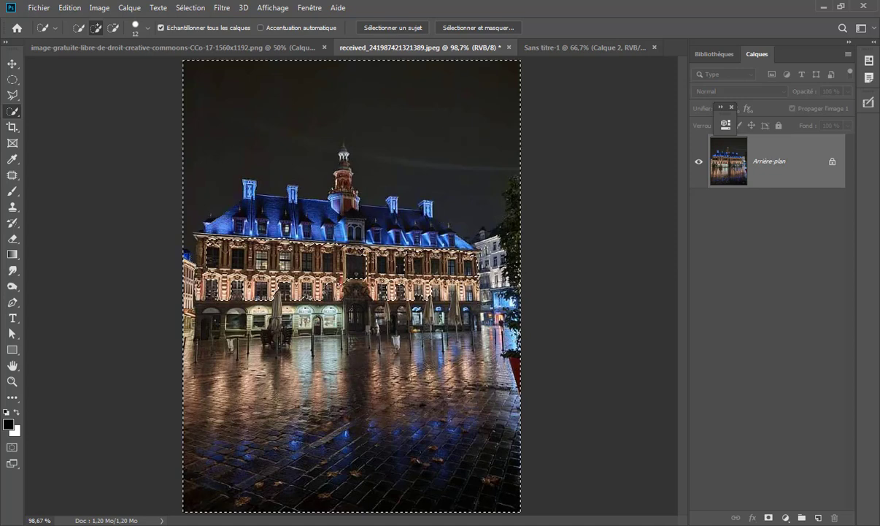
left_click(113, 28)
mouse_move(219, 82)
left_mouse_down()
mouse_move(254, 82)
mouse_move(202, 79)
mouse_move(234, 102)
mouse_move(318, 78)
mouse_move(437, 91)
mouse_move(487, 136)
left_mouse_up()
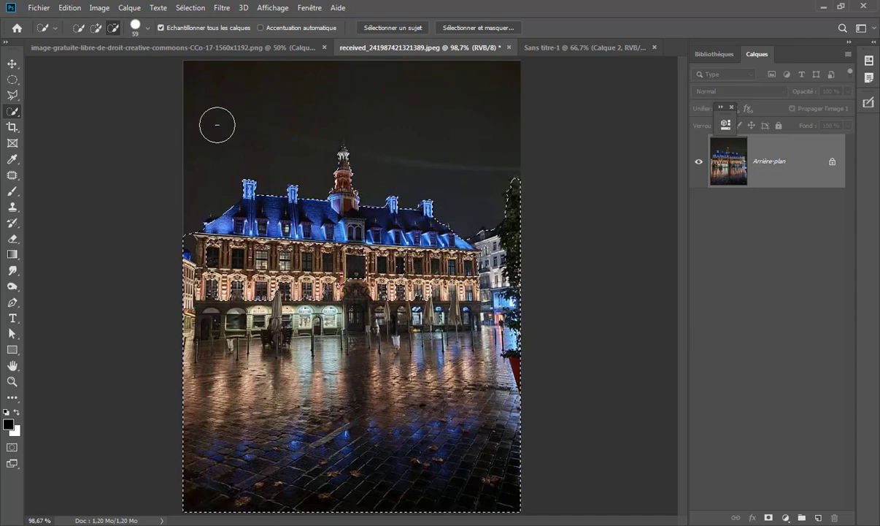
left_click_drag(148, 217, 170, 228)
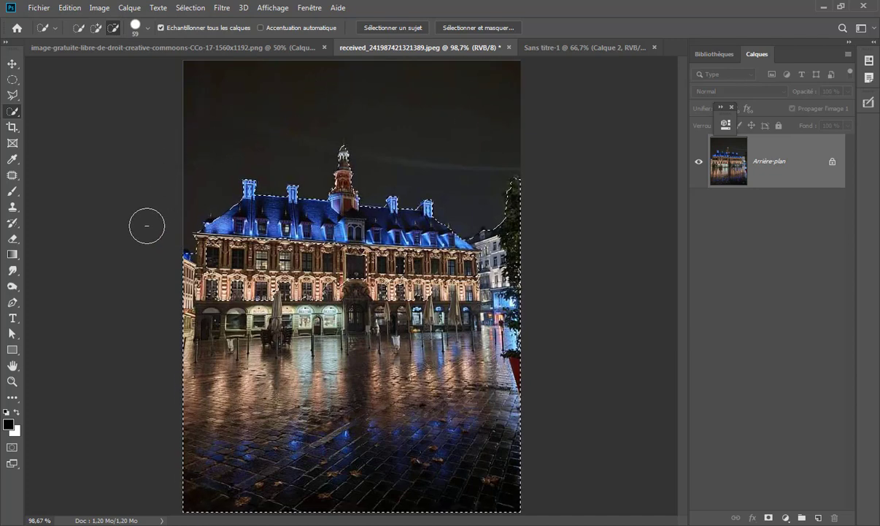
left_click(96, 28)
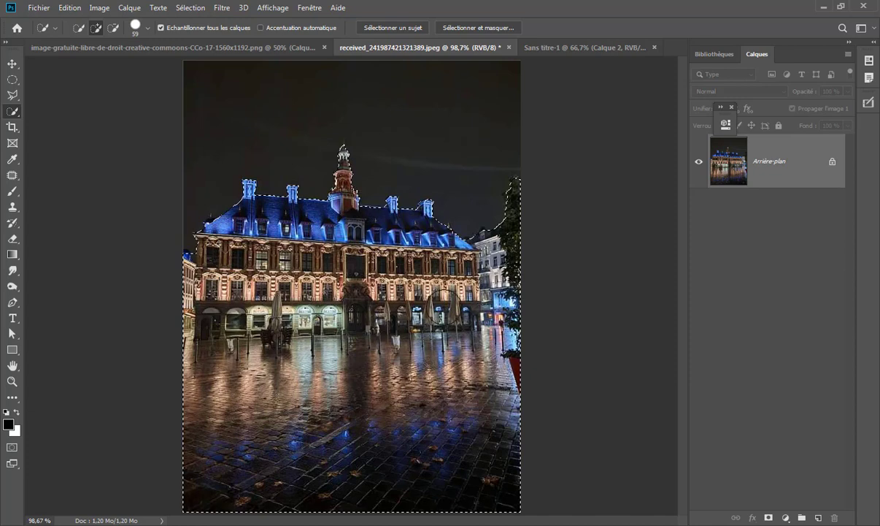
- Output the selection through Sélectionner et masquer to a new layer, Arrière-plan copie
left_click(502, 31)
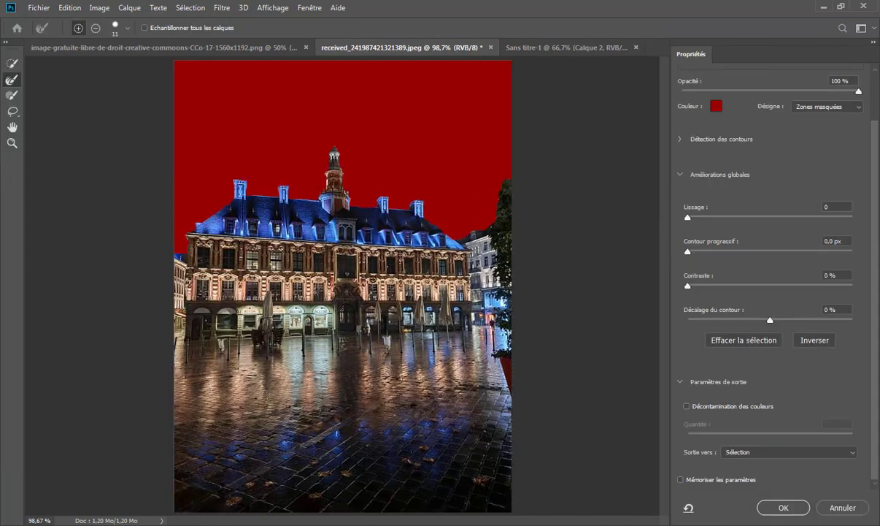
left_click(850, 454)
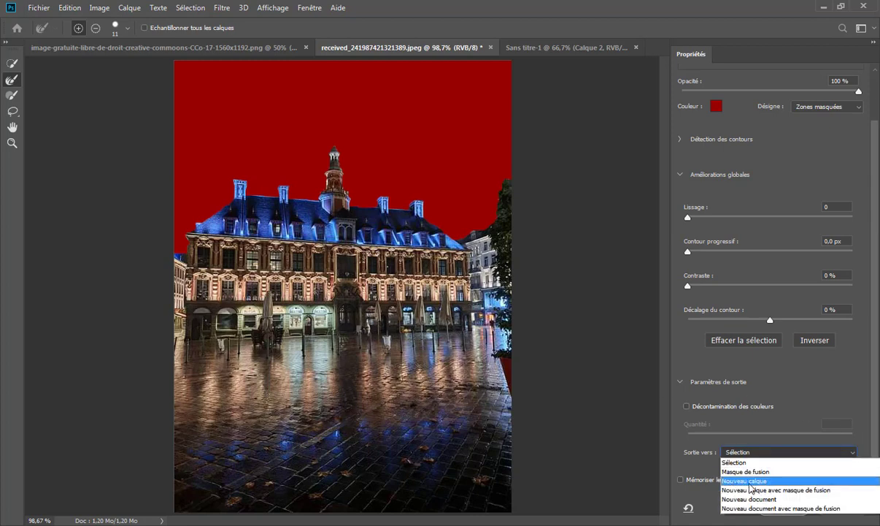
left_click(809, 482)
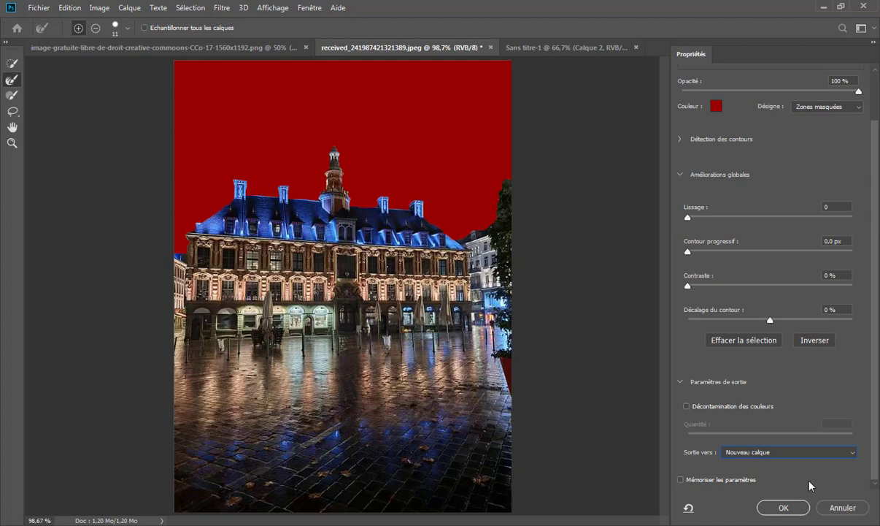
left_click(784, 507)
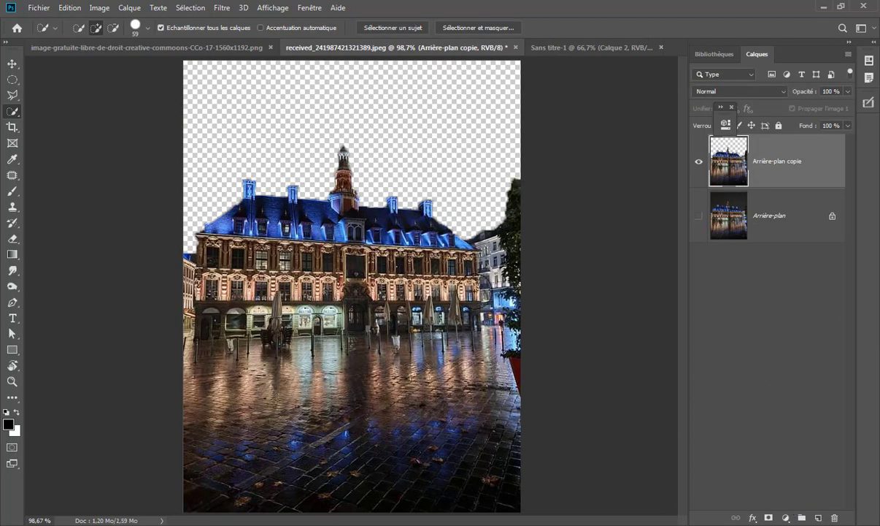
- Apply a Sphérisation distortion with a reduced amount to the building cutout
left_click(223, 8)
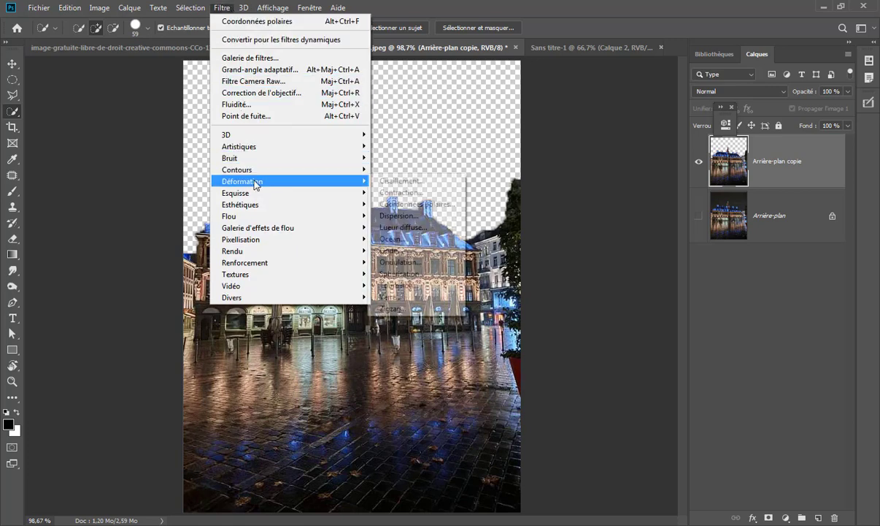
mouse_move(242, 181)
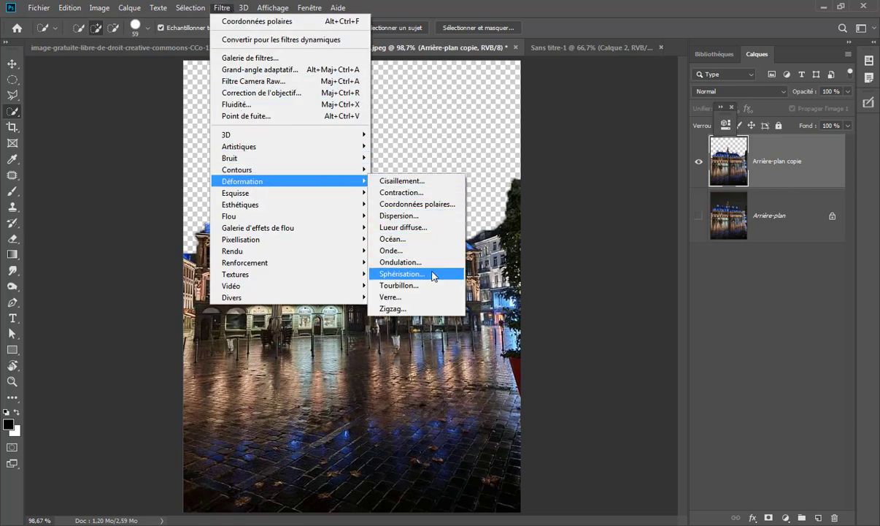
left_click(434, 275)
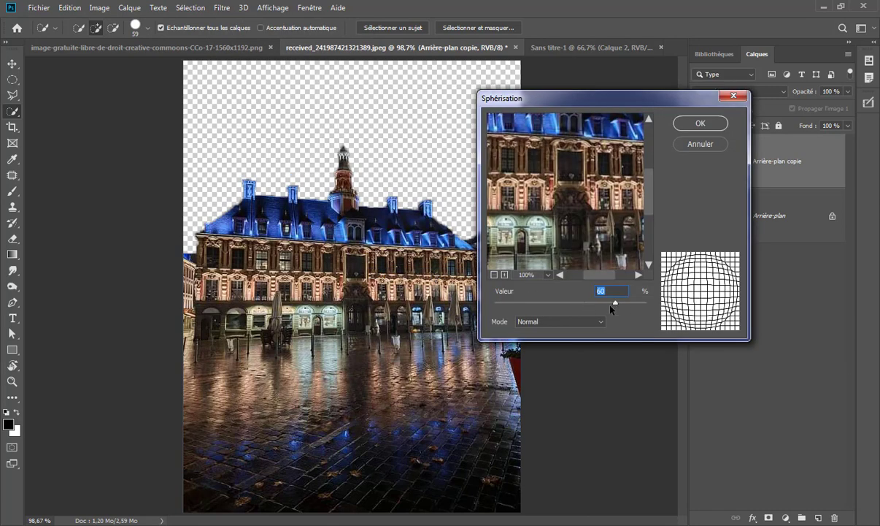
mouse_move(615, 305)
left_mouse_down()
mouse_move(606, 306)
mouse_move(615, 307)
left_mouse_up()
left_click(698, 124)
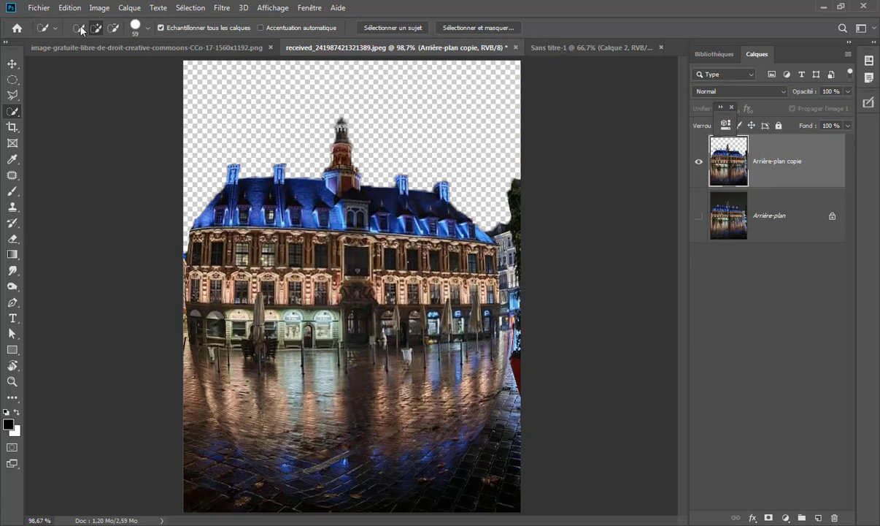
- Drag the Arrière-plan copie building cutout with the Move tool into the Sans titre-1 bubble document
left_click(12, 62)
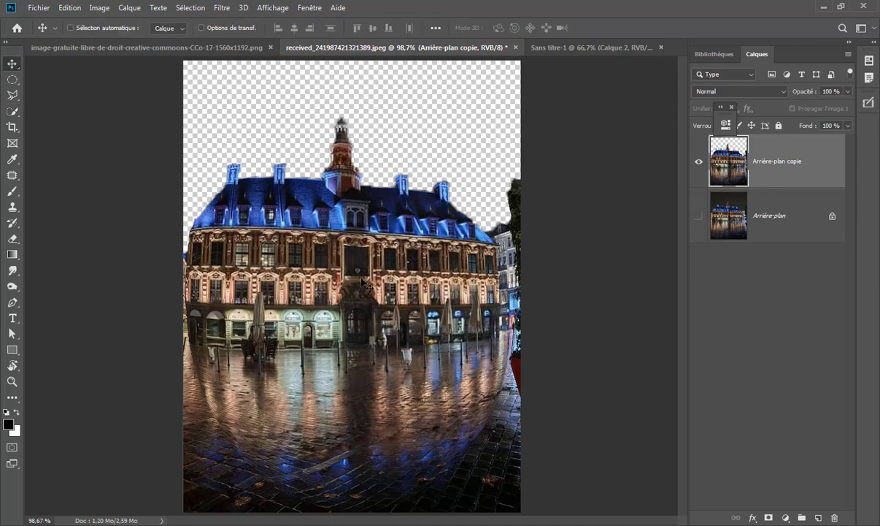
left_click_drag(376, 306, 588, 51)
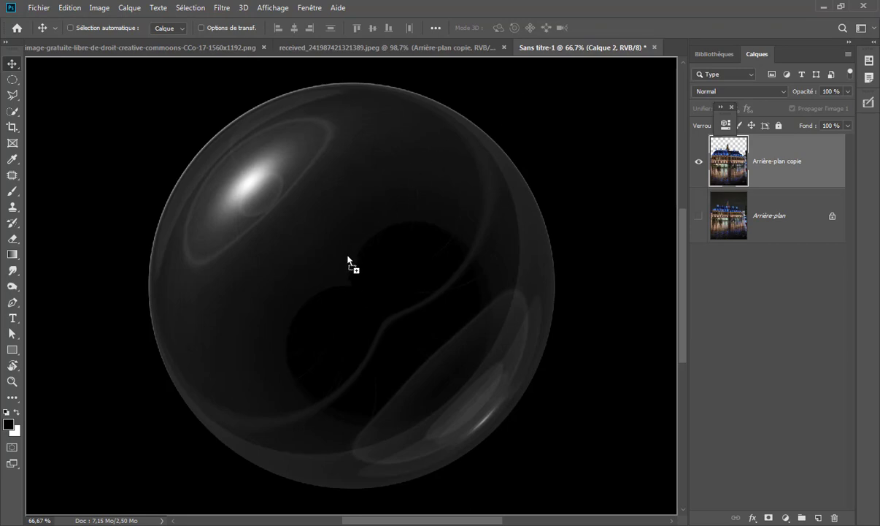
left_click_drag(588, 50, 345, 301)
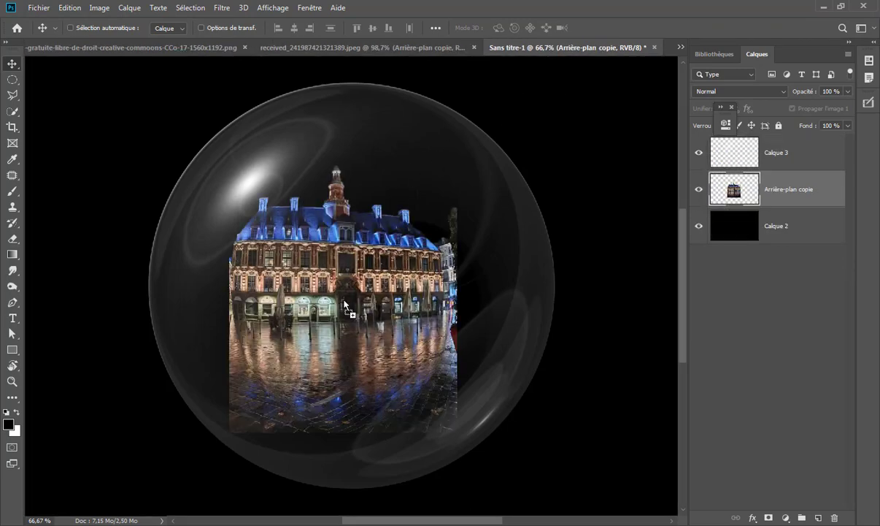
left_click(69, 7)
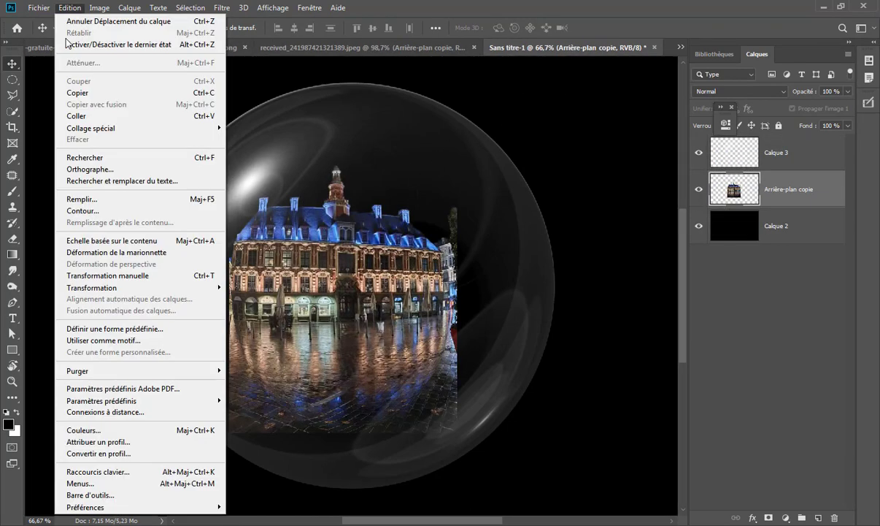
mouse_move(91, 287)
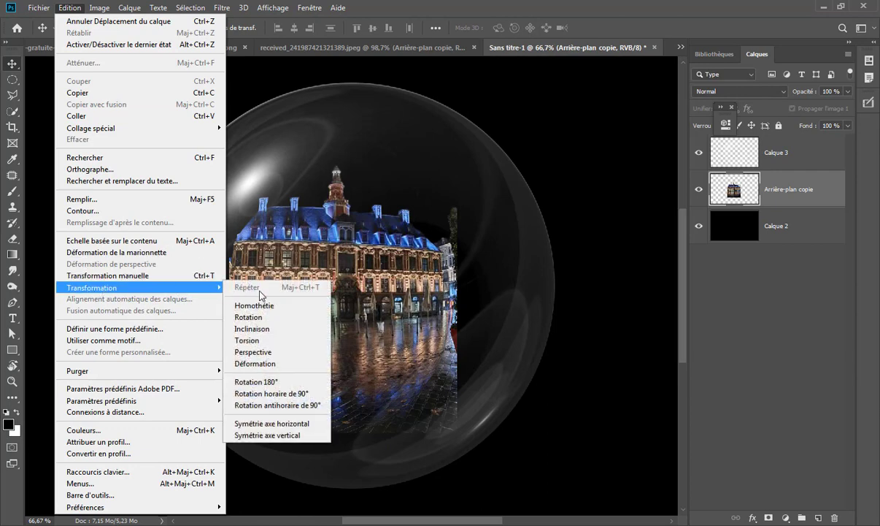
- Scale the building layer with Homothétie, stretching it down, sideways and up to fill the globe
left_click(289, 305)
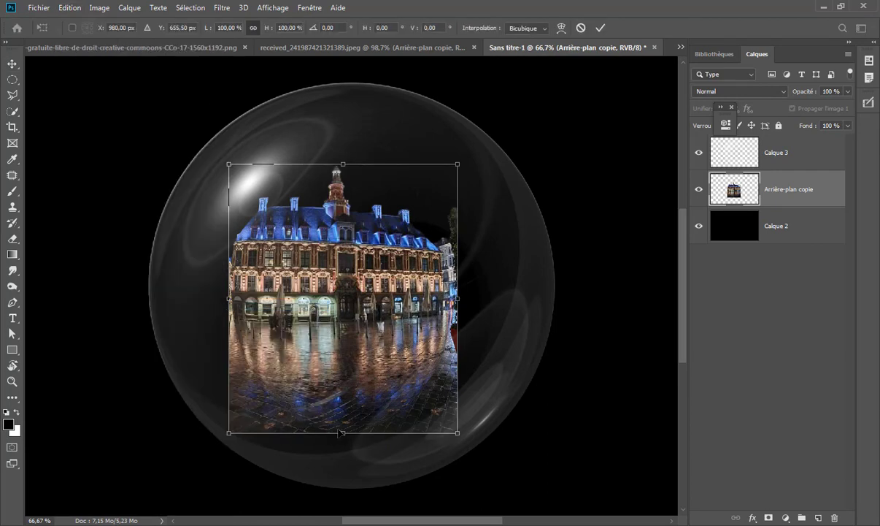
left_click_drag(343, 432, 346, 491)
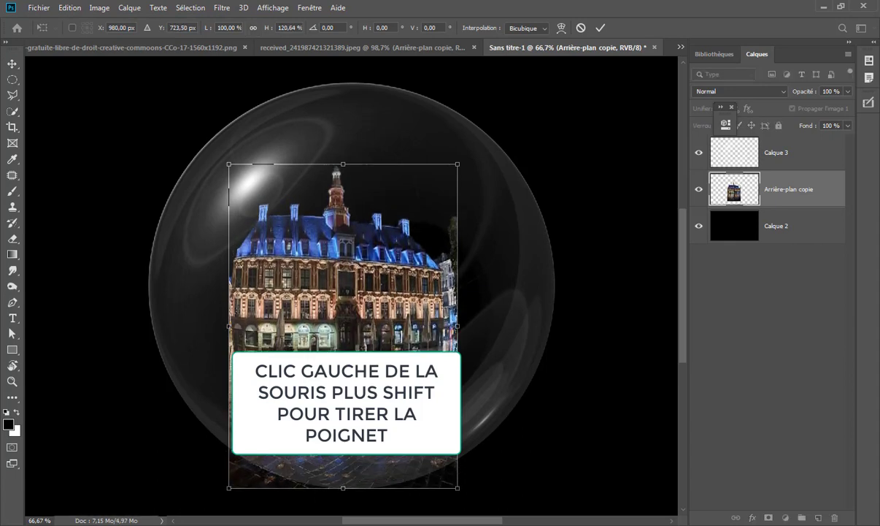
left_click_drag(462, 325, 556, 321)
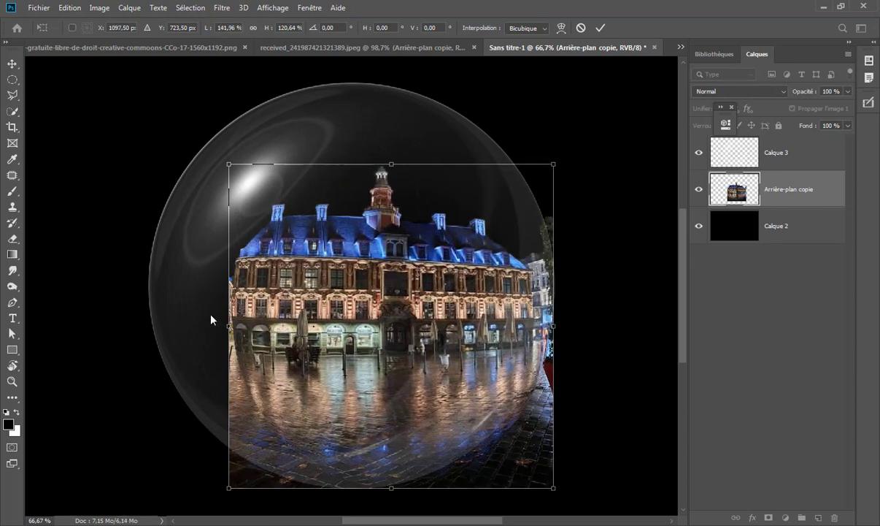
left_click_drag(227, 325, 148, 309)
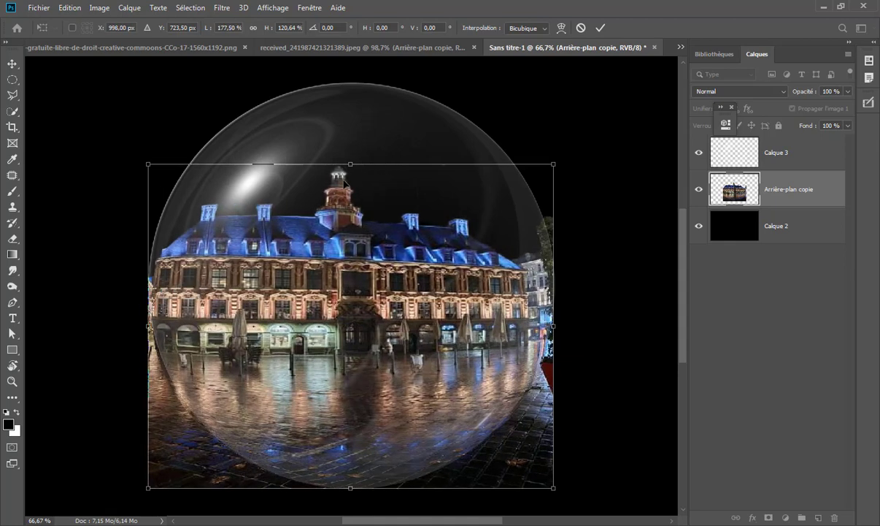
left_click_drag(351, 488, 351, 513)
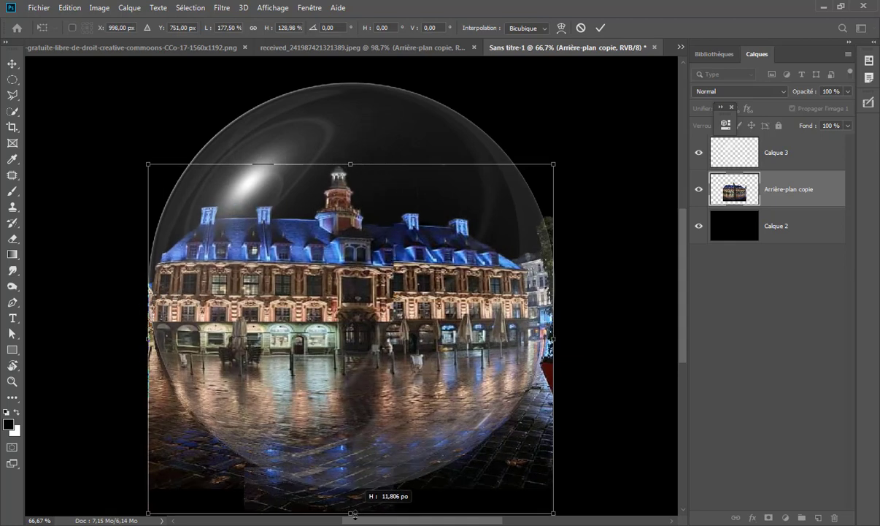
left_click_drag(351, 162, 355, 137)
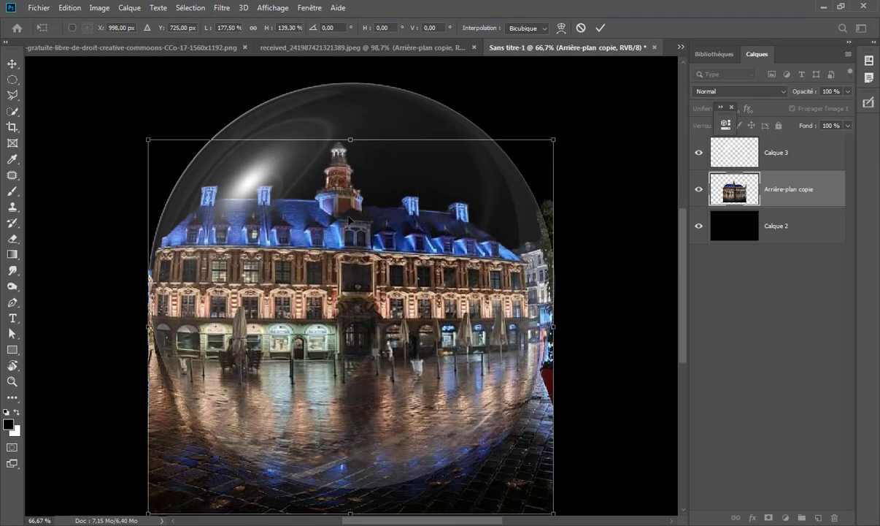
left_click(600, 28)
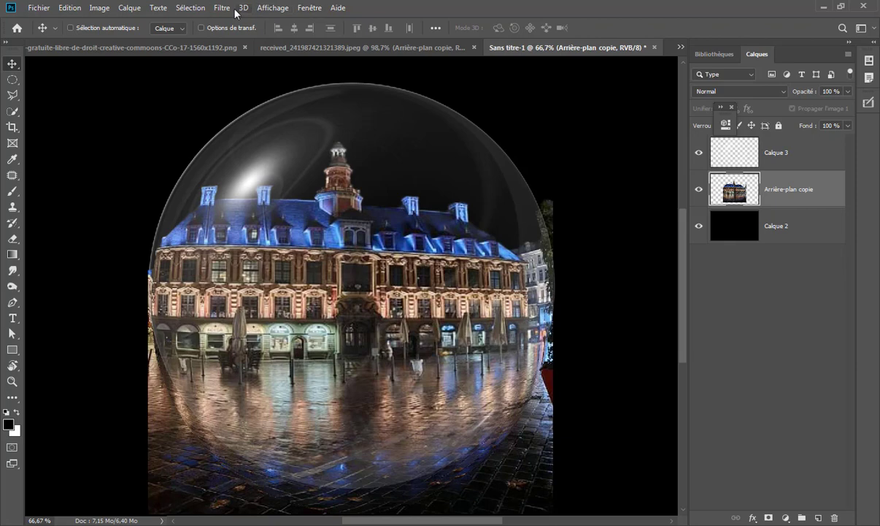
left_click(310, 8)
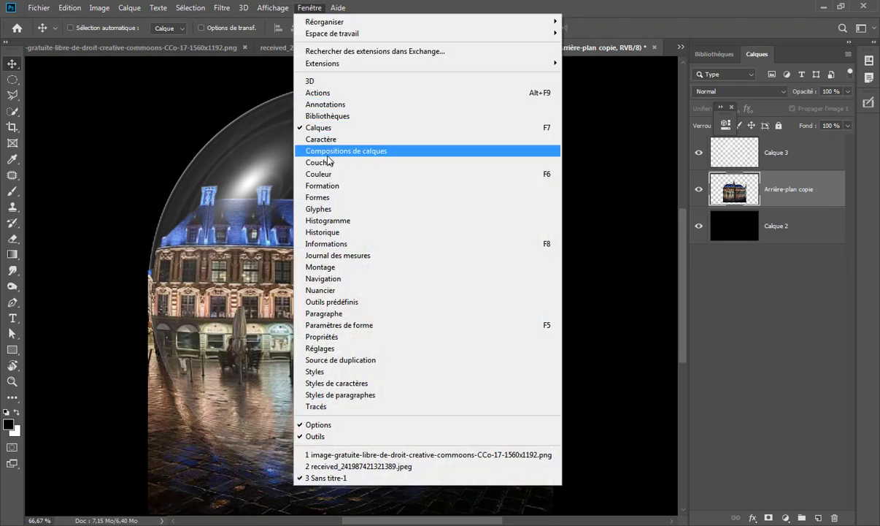
- Bring up the Couches panel from the Fenêtre menu
left_click(463, 174)
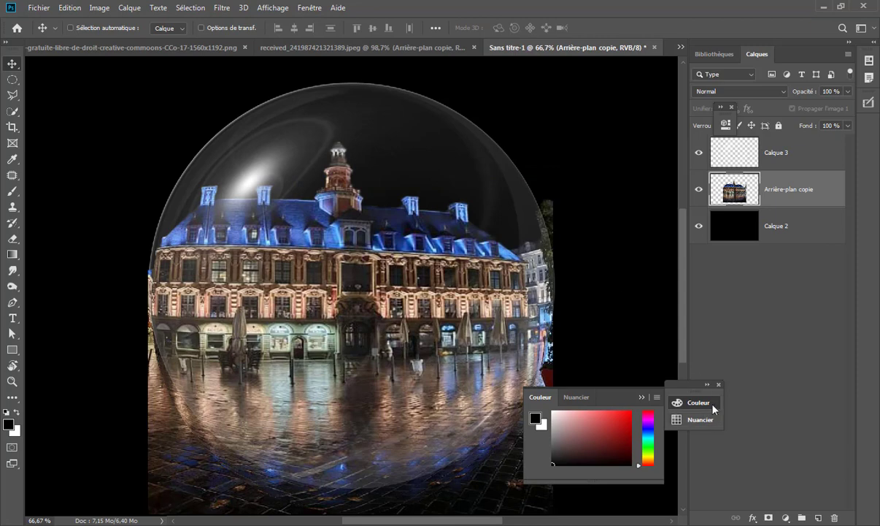
left_click(719, 384)
left_click(308, 8)
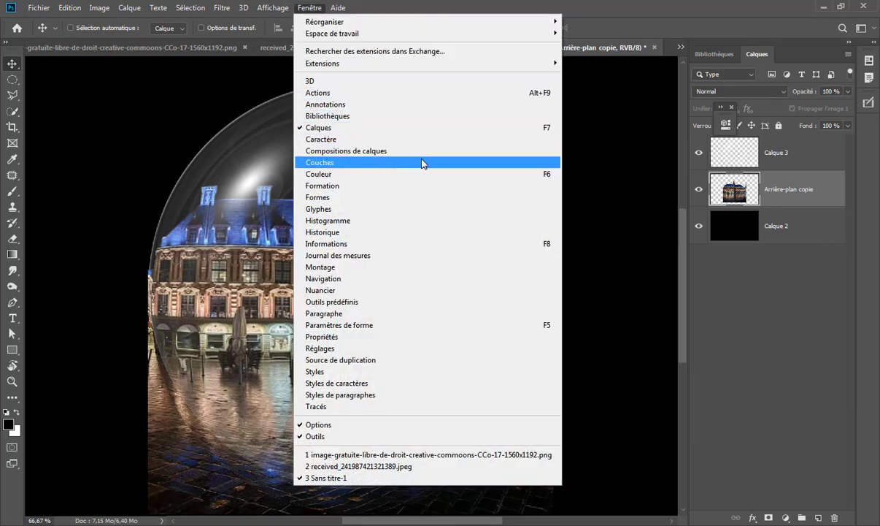
left_click(456, 163)
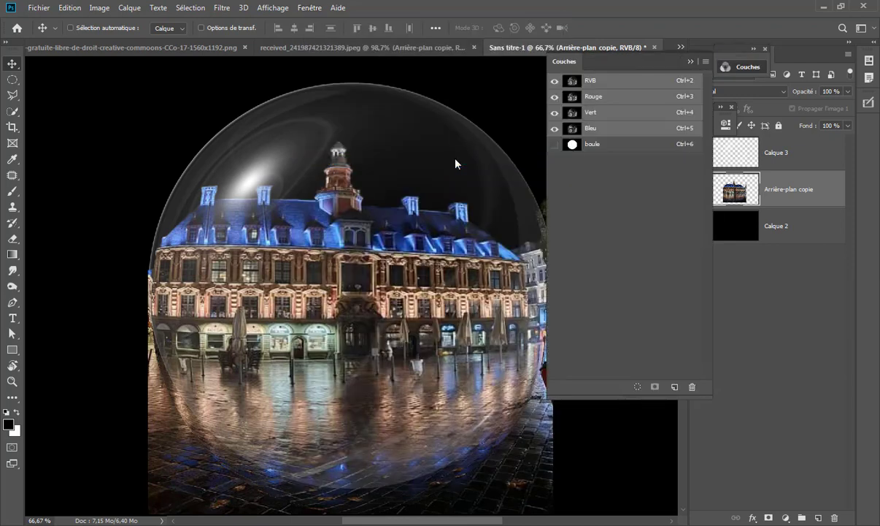
- Load the 'boule' channel as a selection and add it as a layer mask on Arrière-plan copie
left_click(572, 145, "ctrl")
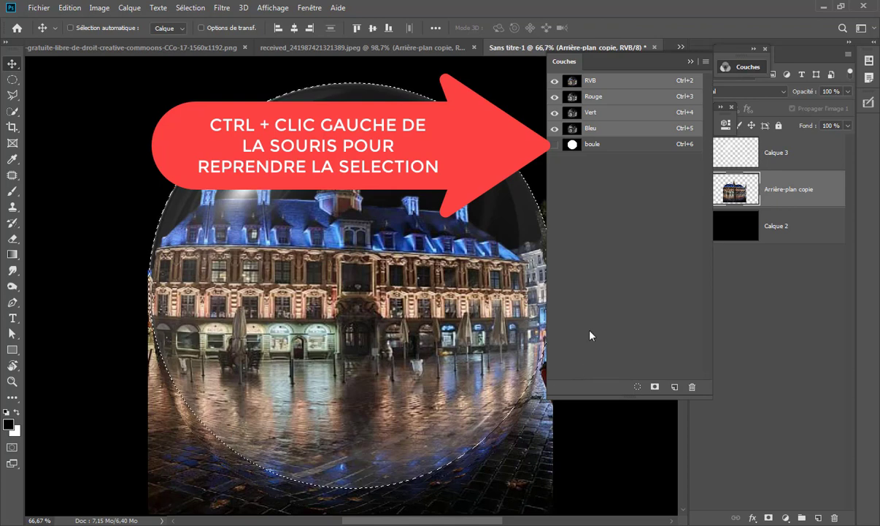
left_click(689, 62)
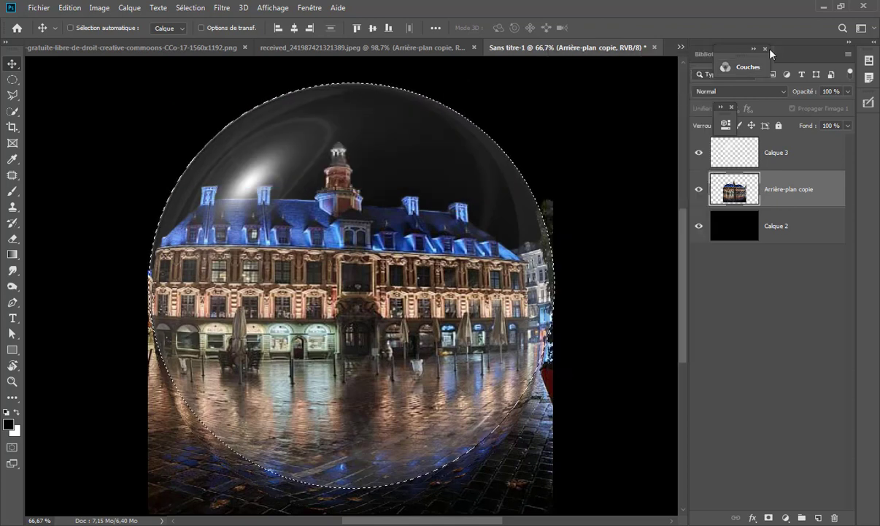
left_click_drag(722, 46, 739, 194)
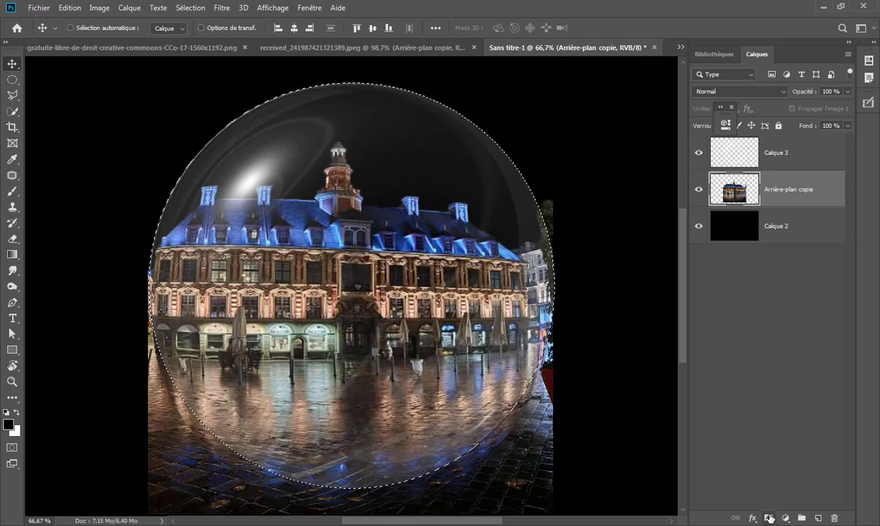
left_click(768, 518)
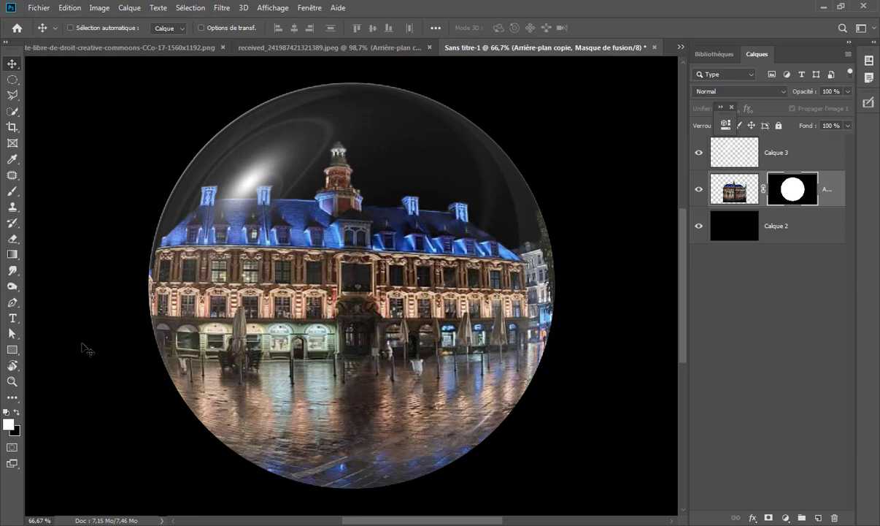
- Duplicate the Calque 3 highlight layer and toggle the copy's visibility to compare
left_click(741, 153)
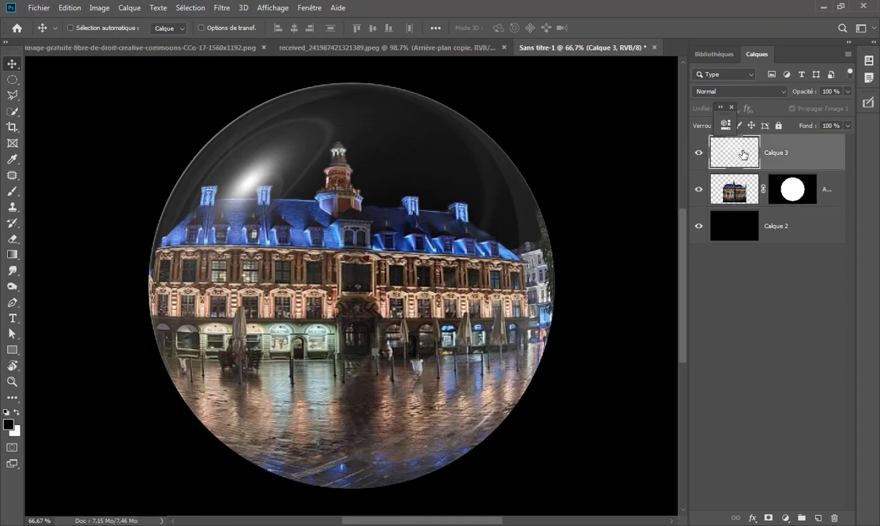
mouse_move(744, 153)
left_mouse_down()
mouse_move(816, 467)
mouse_move(819, 518)
left_mouse_up()
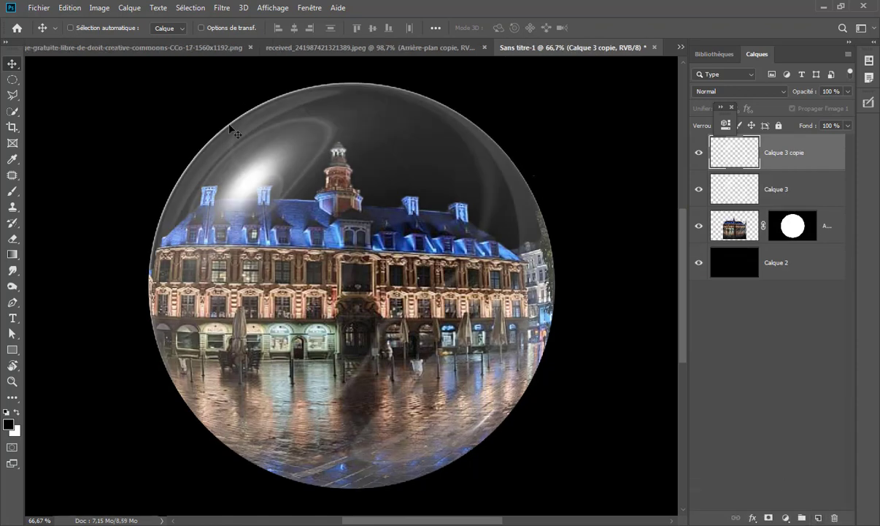
left_click(698, 154)
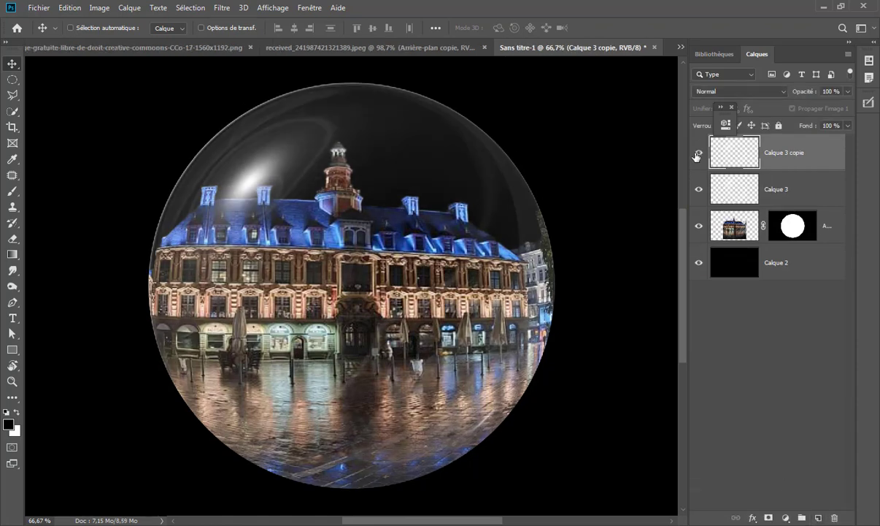
left_click(698, 154)
left_click(698, 155)
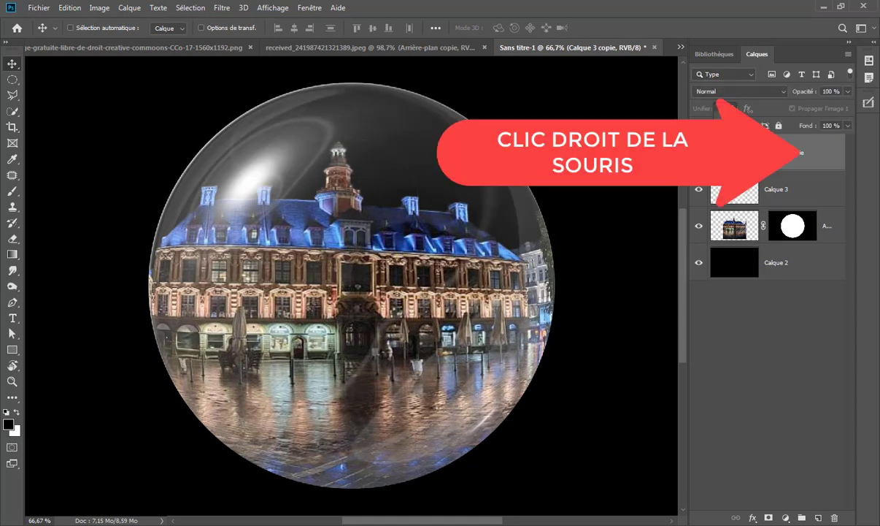
- Merge Calque 3 copie down into Calque 3
right_click(822, 154)
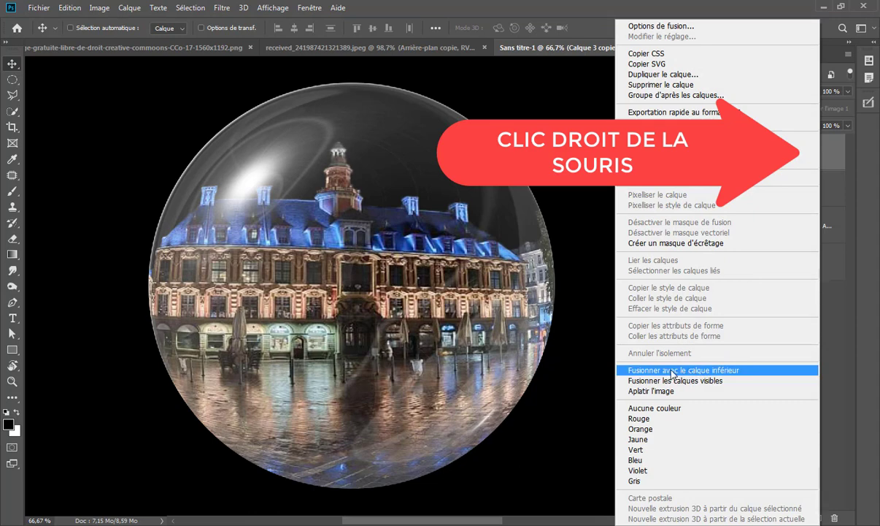
left_click(758, 371)
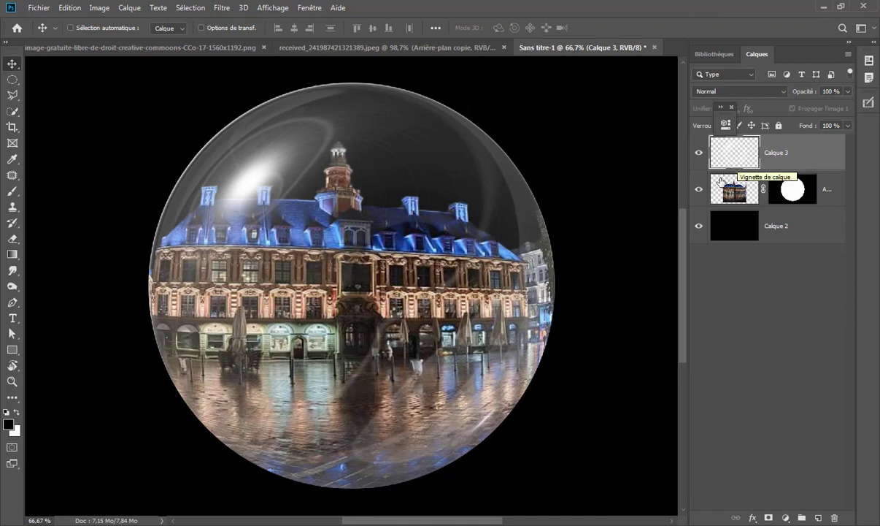
left_click(734, 194)
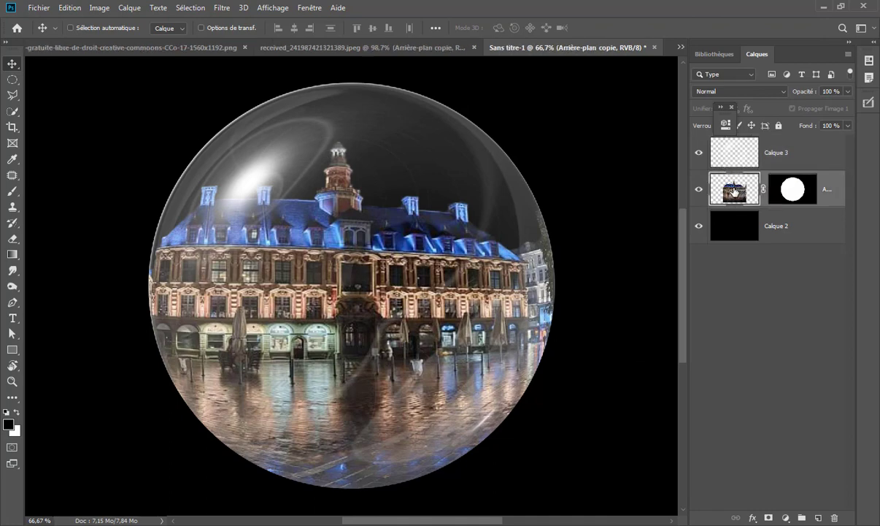
- Paint the globe's lower left edge with a 231 px brush in Produit mode at 30% opacity
left_click(12, 190)
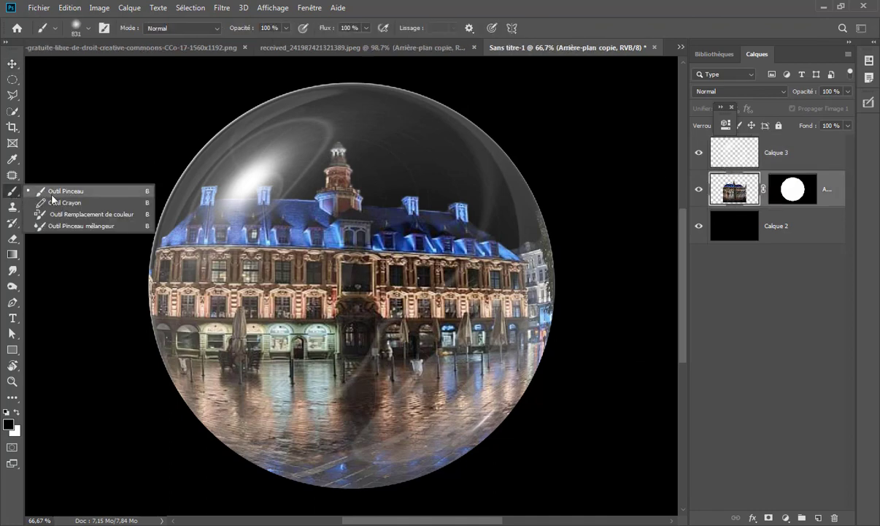
left_click(104, 194)
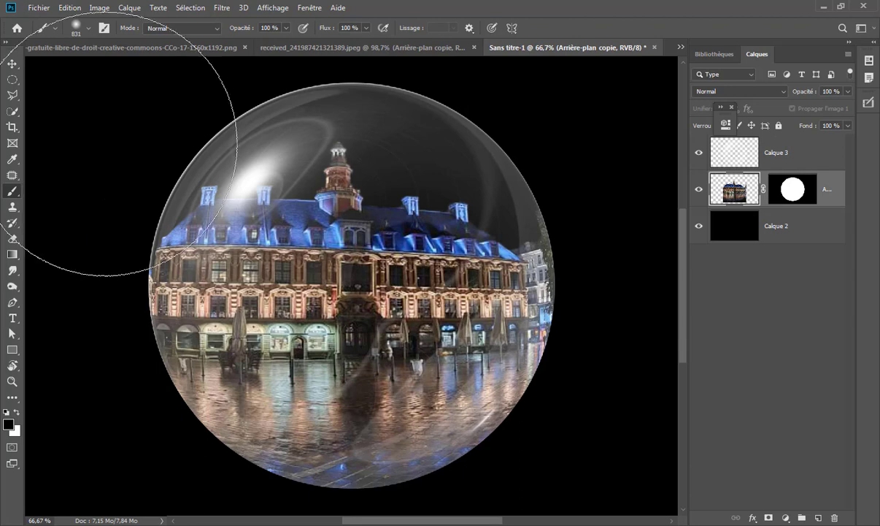
left_click(198, 32)
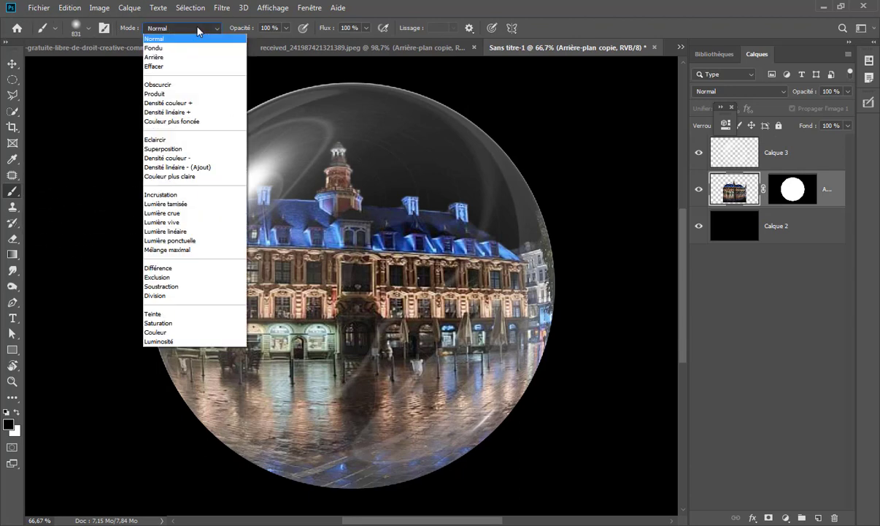
left_click(190, 97)
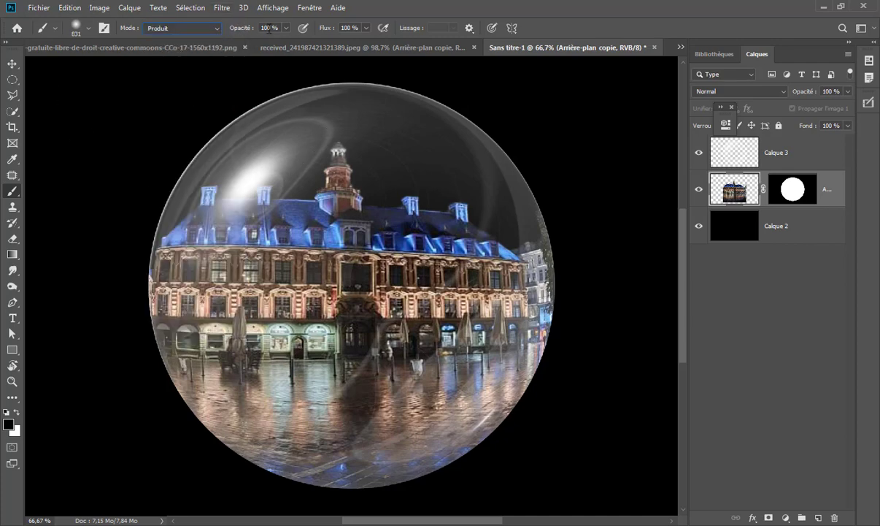
left_click_drag(248, 30, 228, 32)
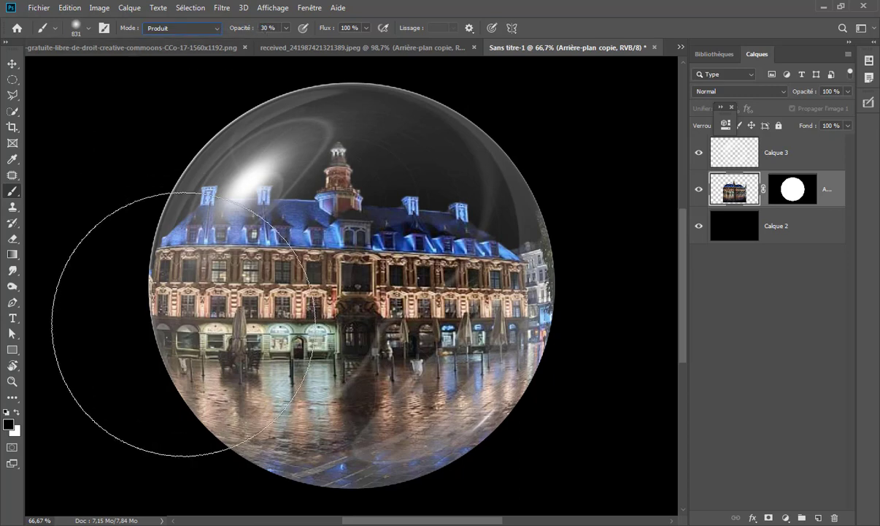
left_click_drag(179, 411, 59, 412)
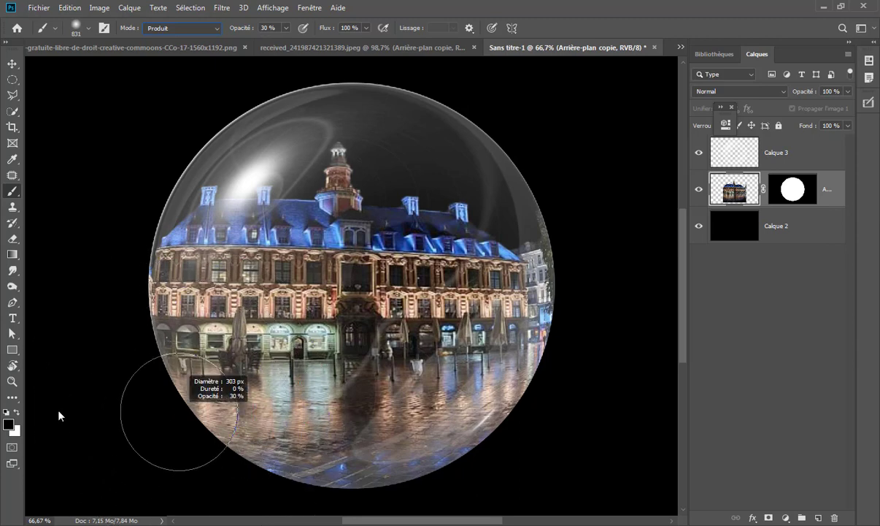
mouse_move(152, 361)
left_mouse_down()
mouse_move(411, 437)
mouse_move(438, 387)
mouse_move(496, 354)
mouse_move(456, 423)
mouse_move(345, 463)
mouse_move(235, 451)
mouse_move(177, 392)
mouse_move(75, 463)
left_mouse_up()
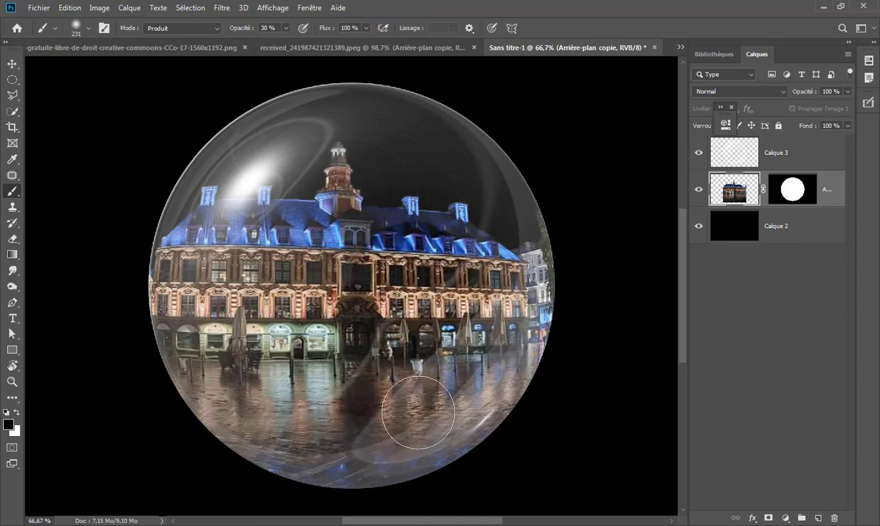
- Load the globe circle from the mask, duplicate Calque 3, and mask the copy to the circle
left_click(795, 192)
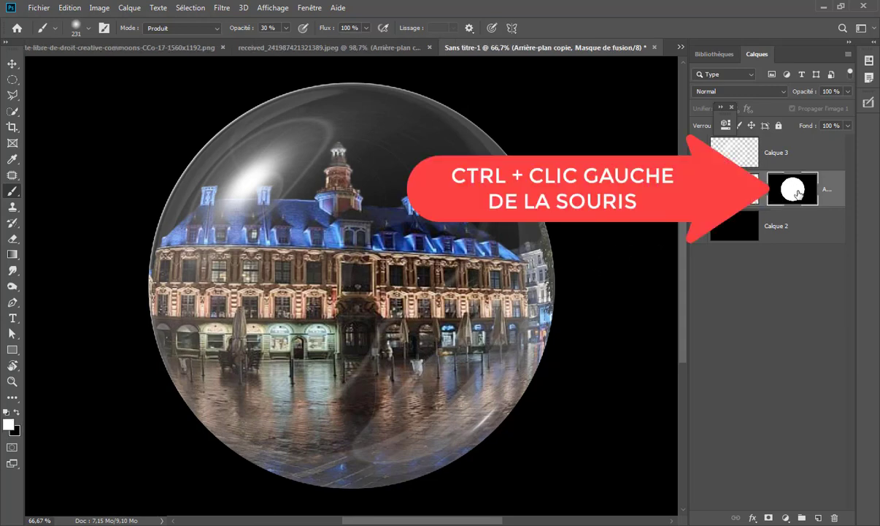
left_click(795, 191, "ctrl")
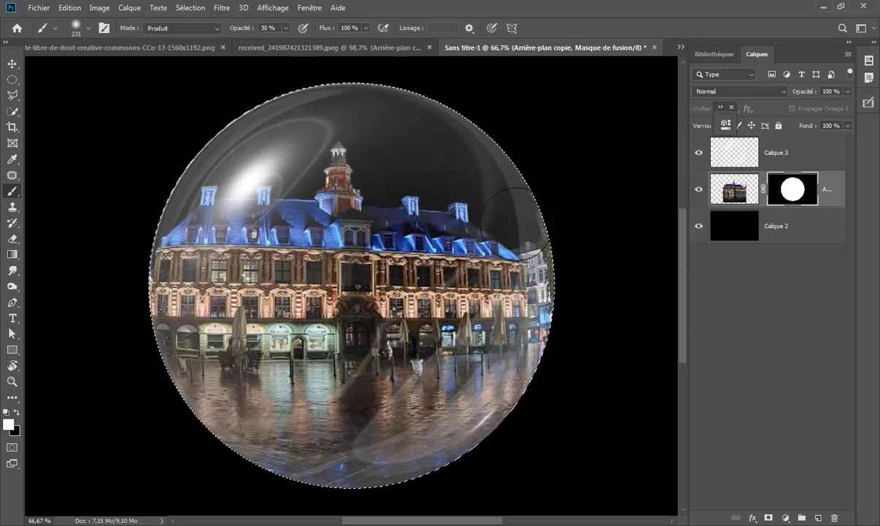
left_click(741, 153)
mouse_move(740, 153)
left_mouse_down()
mouse_move(825, 506)
mouse_move(820, 517)
left_mouse_up()
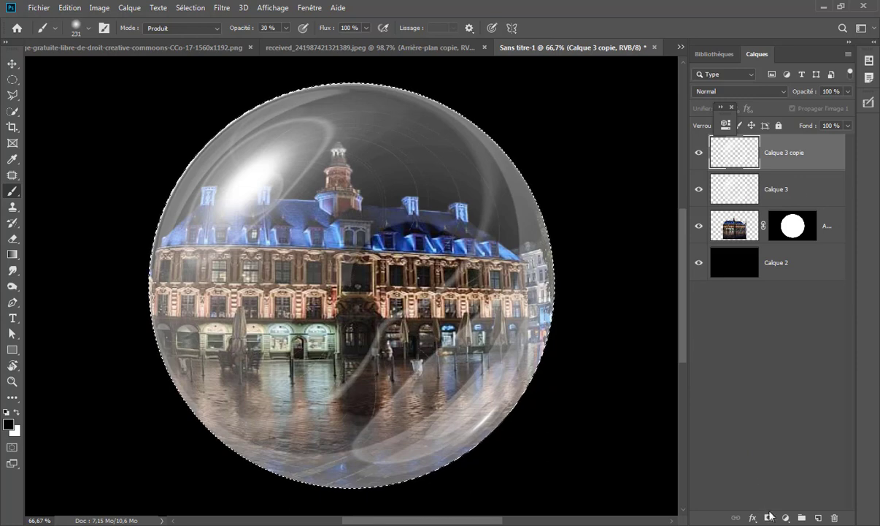
left_click(769, 517)
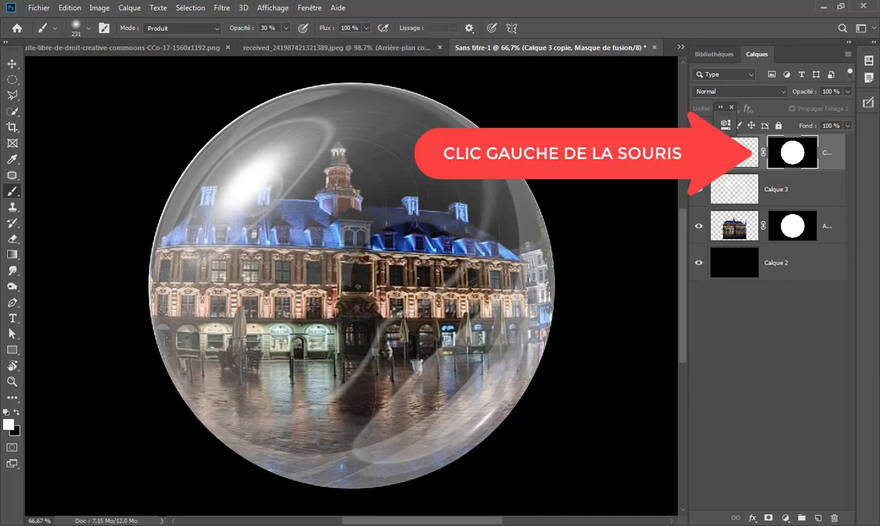
left_click(744, 153)
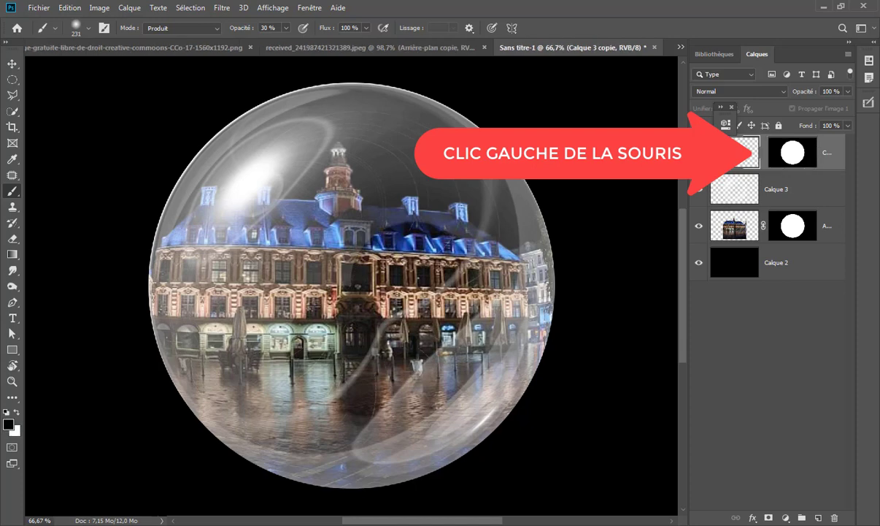
left_click(221, 8)
mouse_move(288, 158)
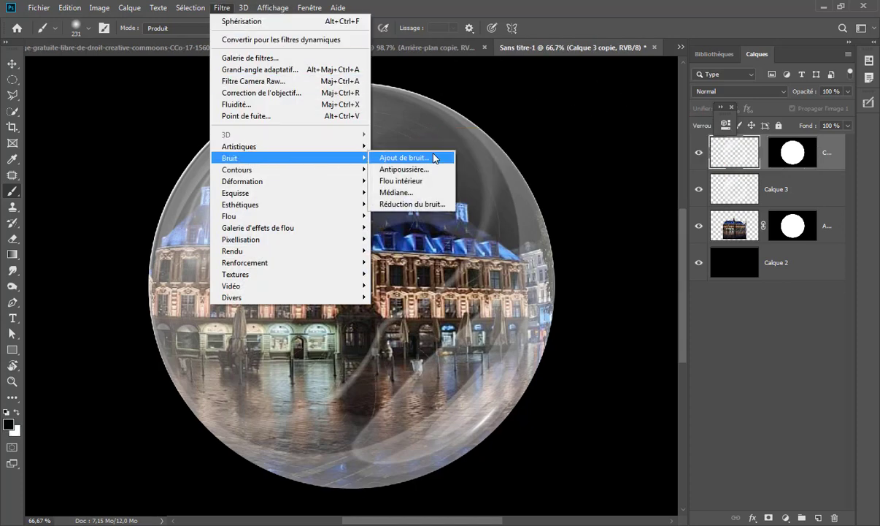
- Fill Calque 3 copie with black
left_click(436, 160)
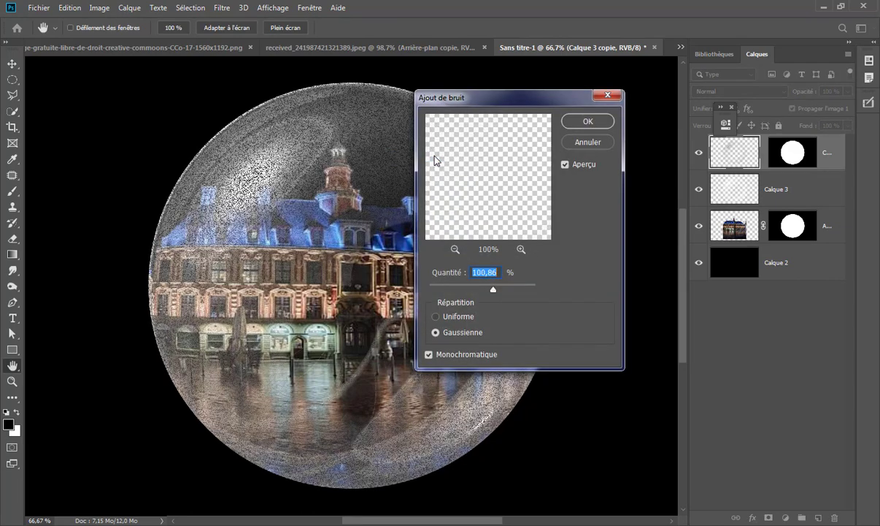
left_click(587, 141)
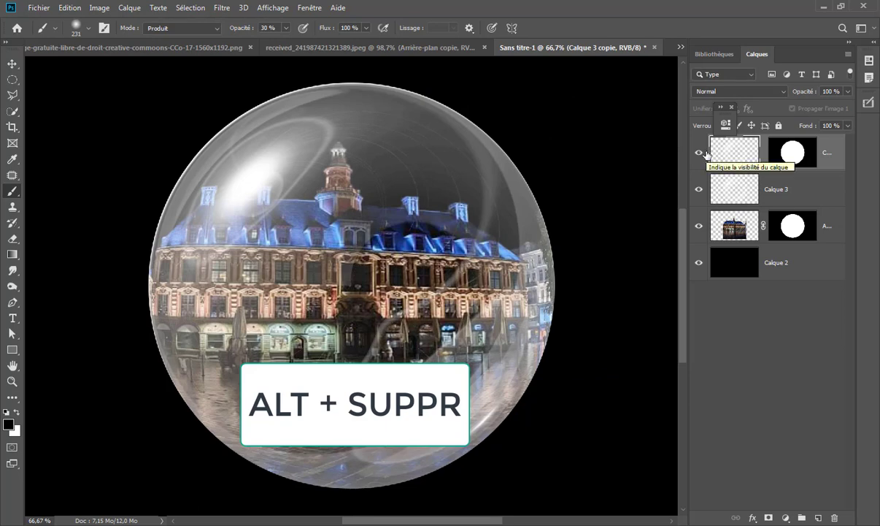
key("alt+Delete")
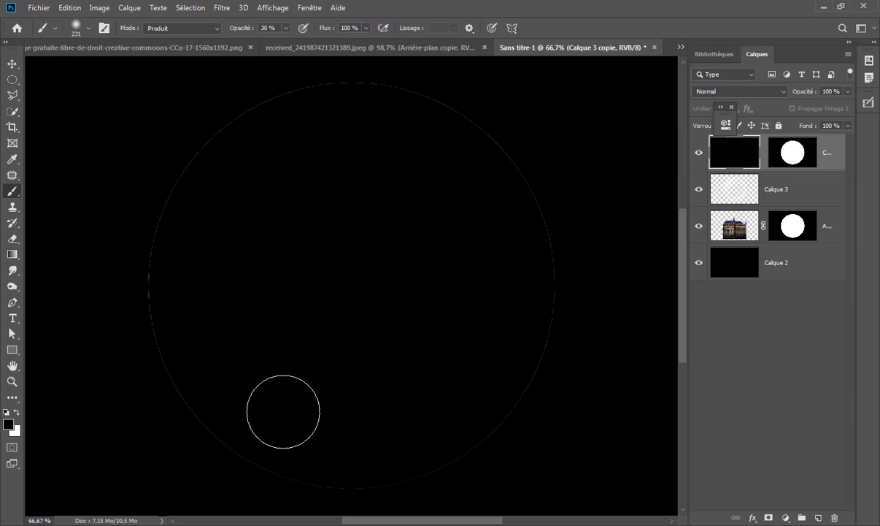
- Add monochromatic Gaussian noise at about 100.86% to the black circle layer
left_click(222, 8)
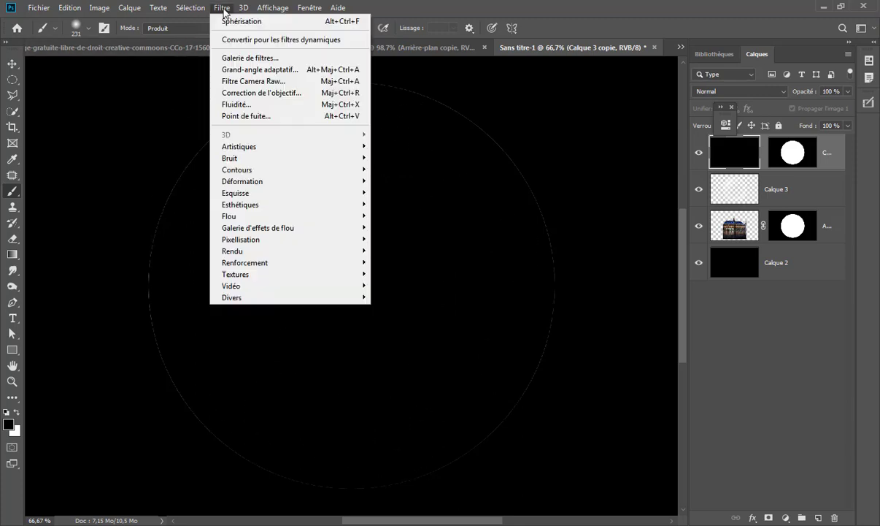
mouse_move(289, 158)
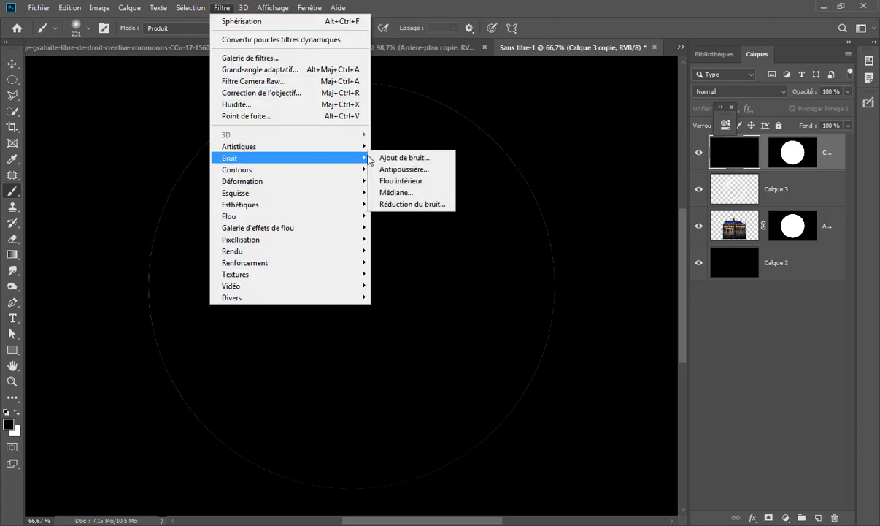
left_click(438, 157)
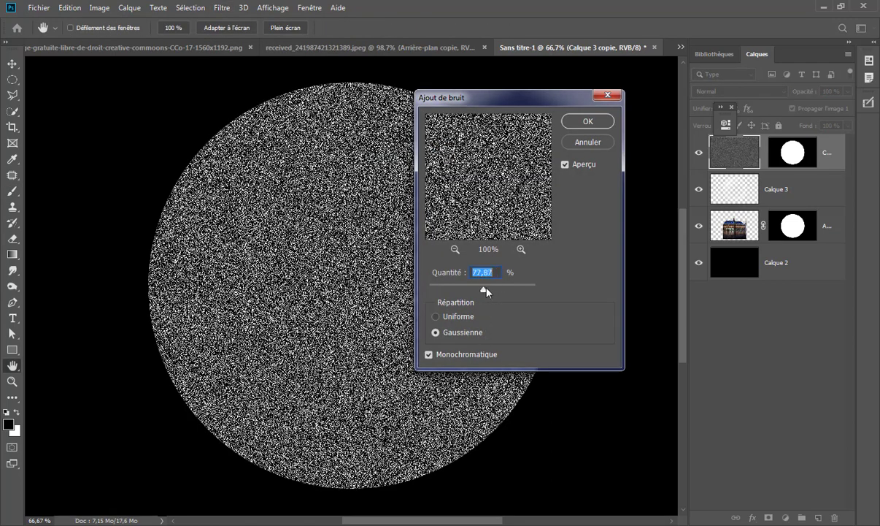
mouse_move(458, 291)
left_mouse_down()
mouse_move(505, 292)
mouse_move(495, 292)
left_mouse_up()
left_click(588, 121)
key("b")
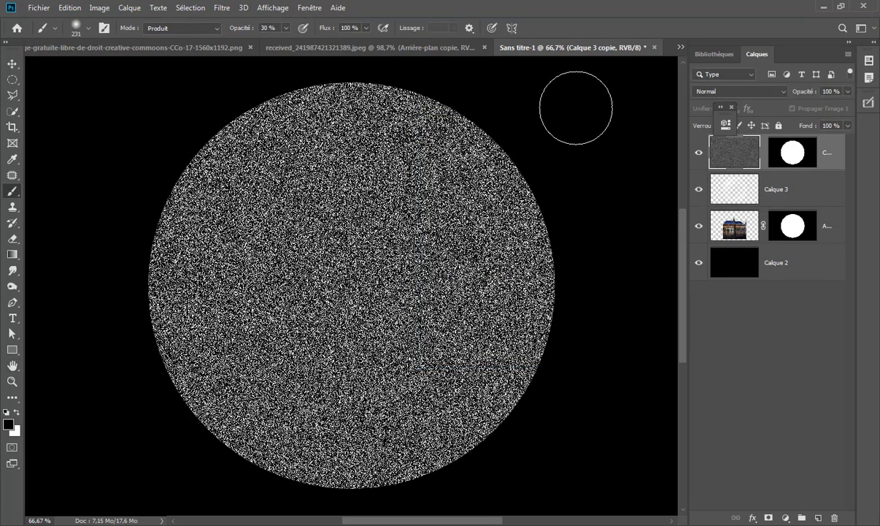
left_click(219, 8)
mouse_move(229, 216)
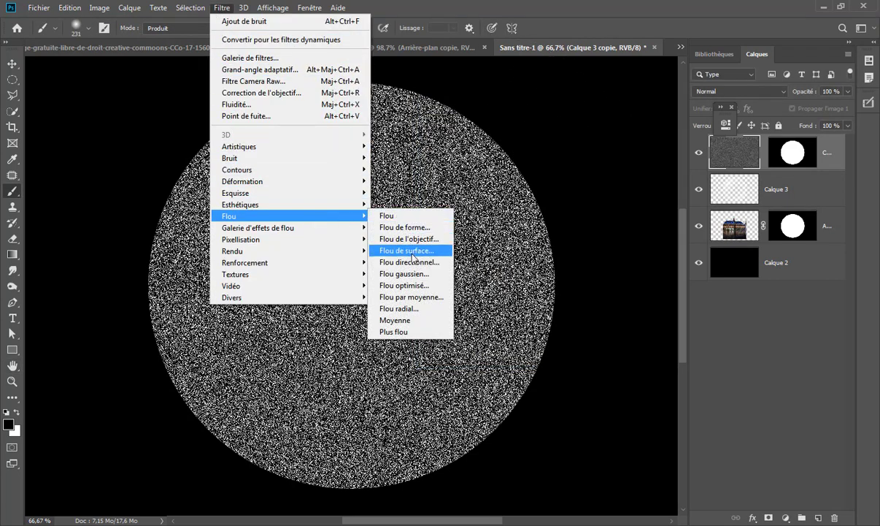
- Blur the noise with a 1.0-pixel Flou gaussien and set the layer to Superposition
left_click(442, 276)
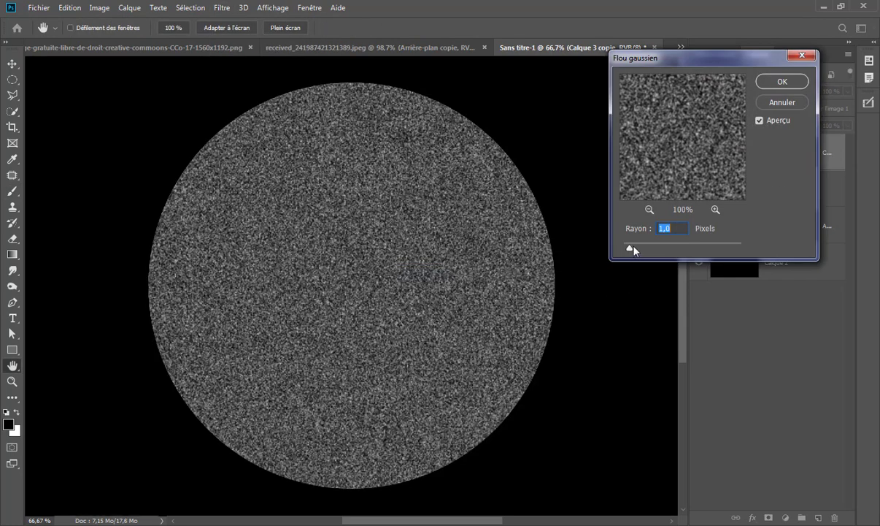
left_click(796, 86)
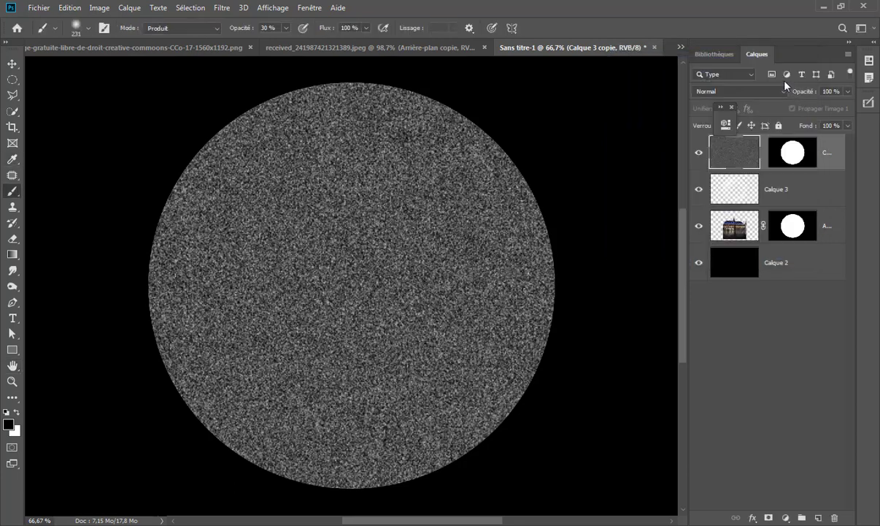
left_click(740, 92)
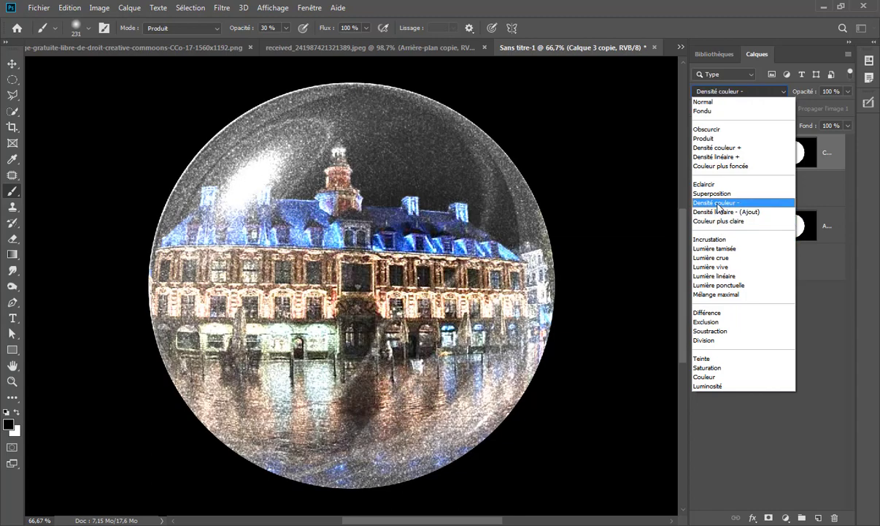
key("Up")
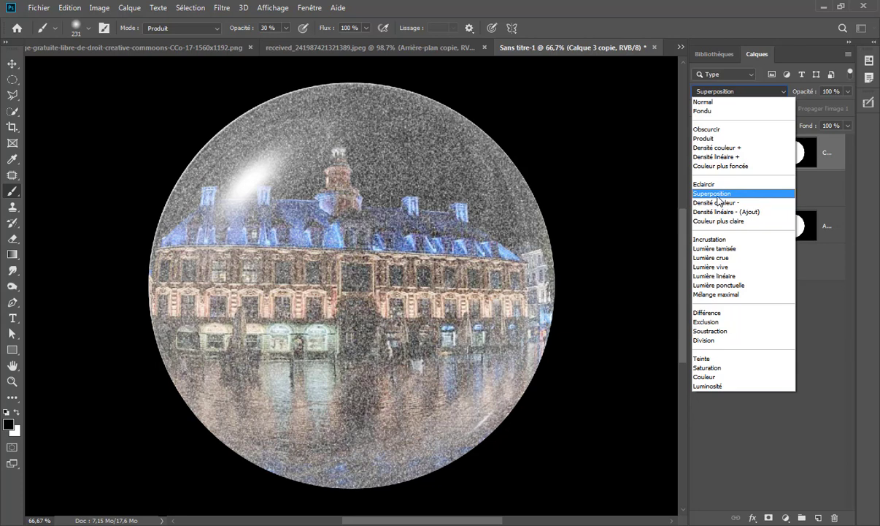
key("Return")
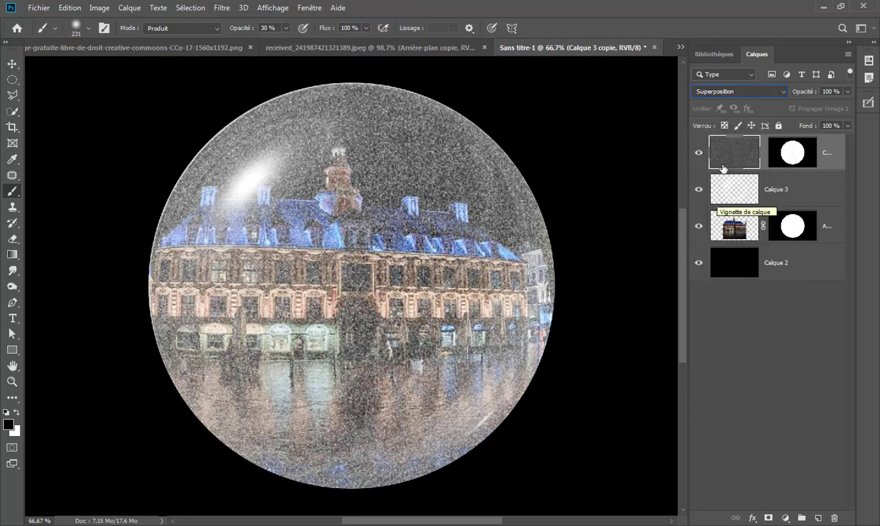
- Apply Niveaux to the noise layer, raising the black input and setting the white input to 200
left_click(99, 8)
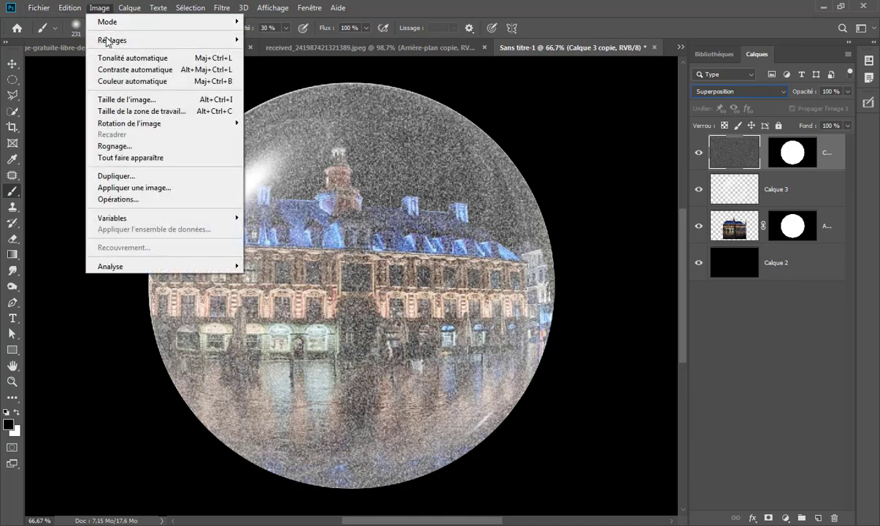
mouse_move(112, 40)
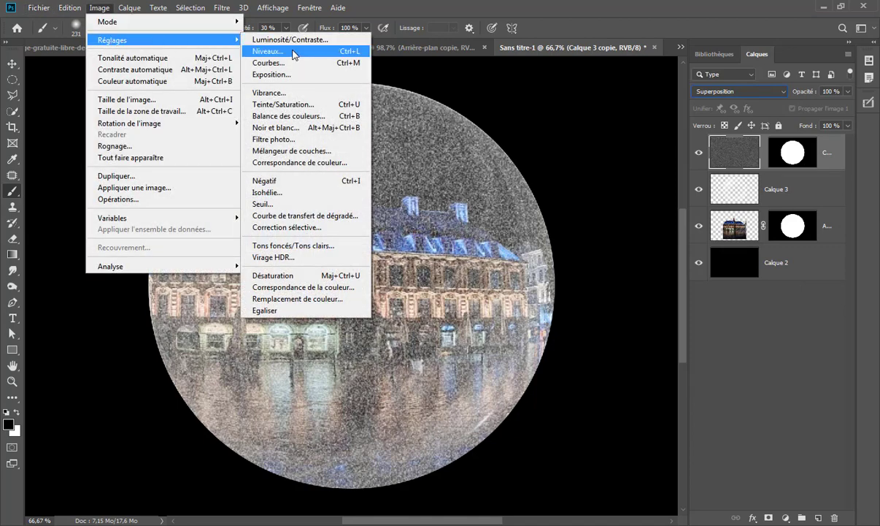
left_click(293, 52)
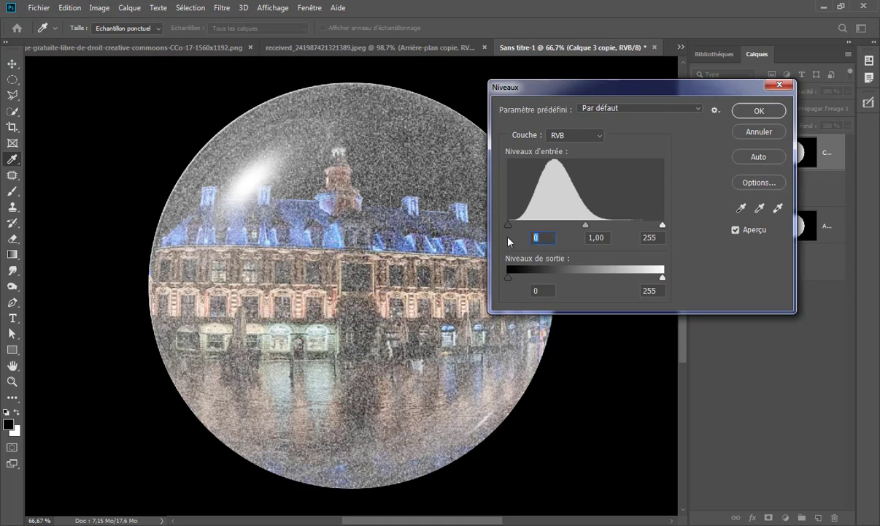
type("100")
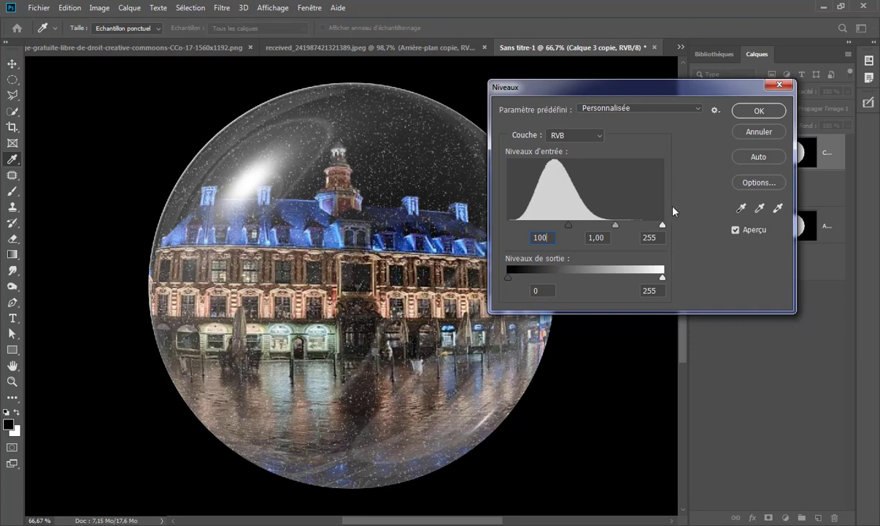
left_click(660, 237)
type("200")
left_click(772, 109)
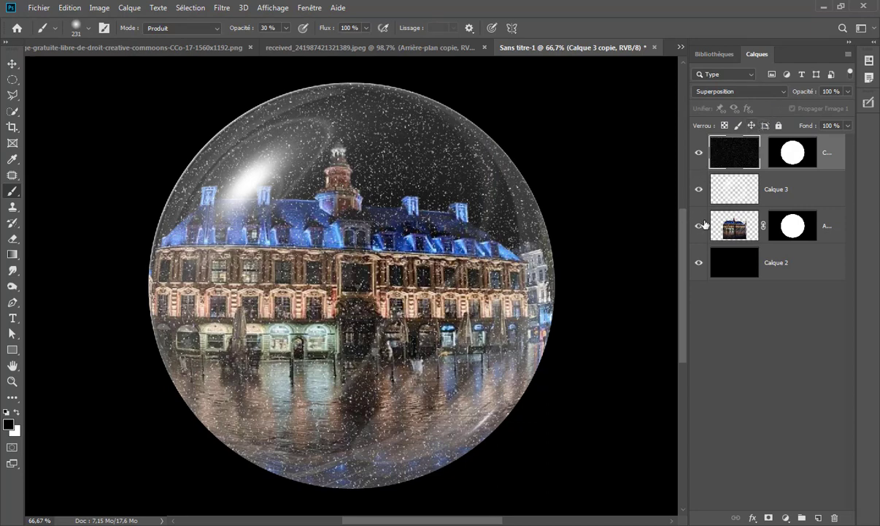
left_click(758, 93)
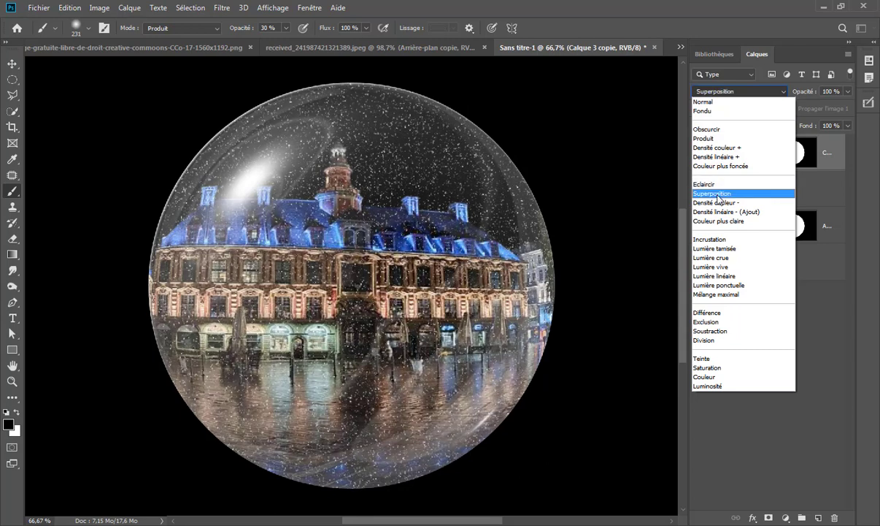
- Switch the snow noise layer's blend mode to Eclaircir
left_click(717, 185)
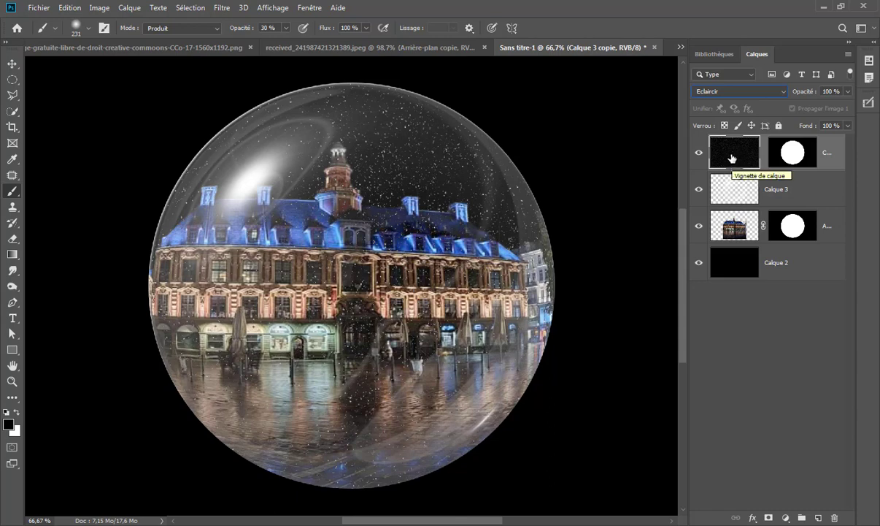
- Move the blue snowflake image into Sans titre-1 as layer Calque 4 and zoom out
left_click(148, 50)
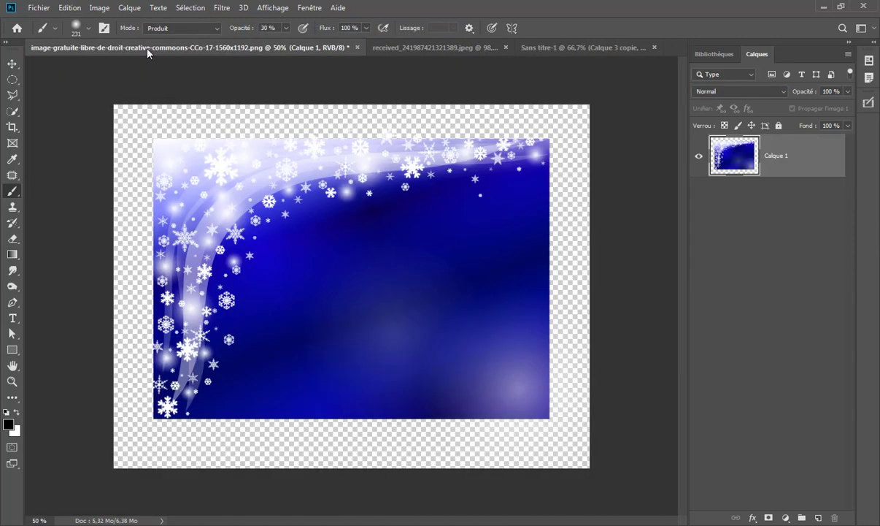
left_click(12, 64)
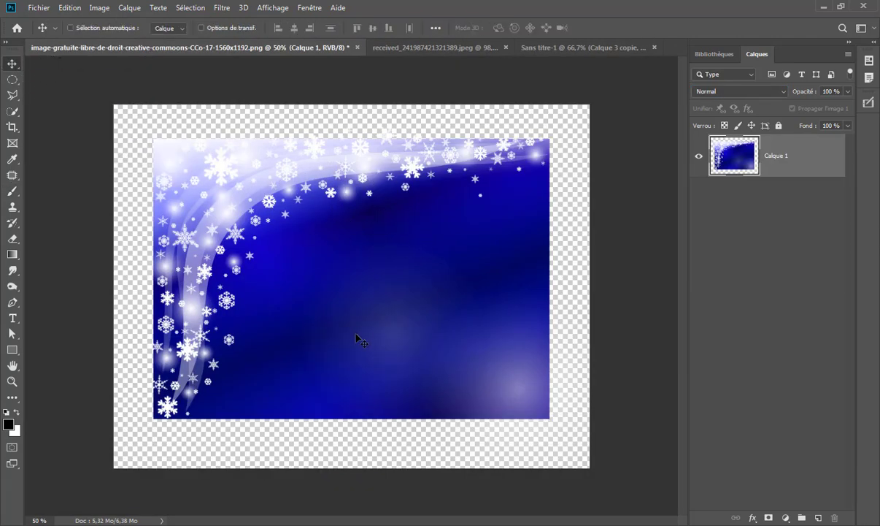
mouse_move(350, 312)
left_mouse_down()
mouse_move(560, 48)
mouse_move(329, 281)
left_mouse_up()
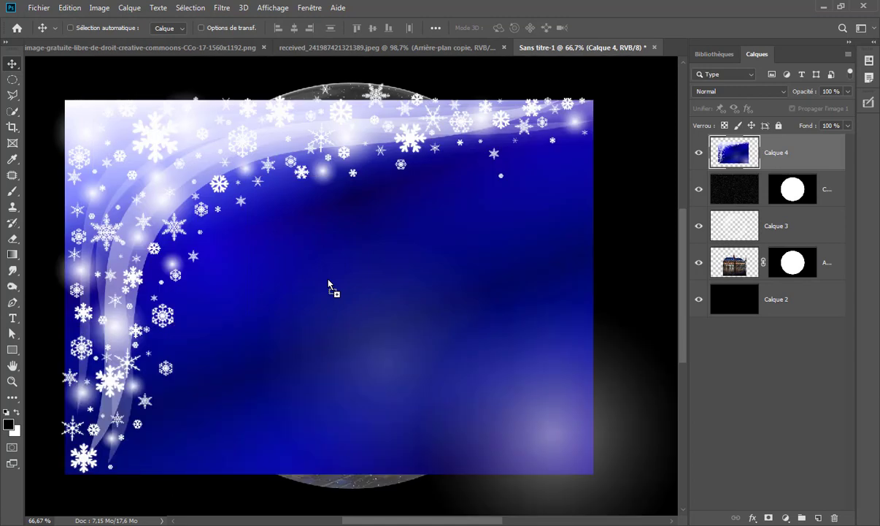
left_click(12, 380)
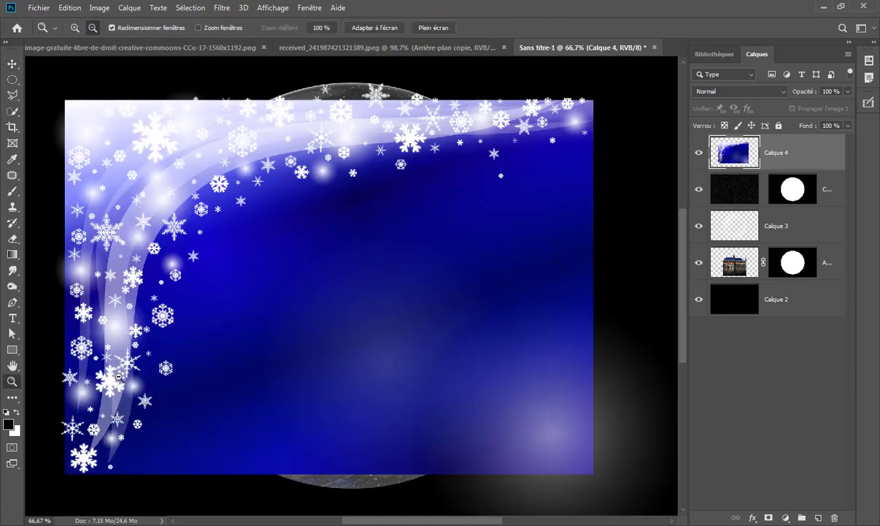
left_click(362, 321)
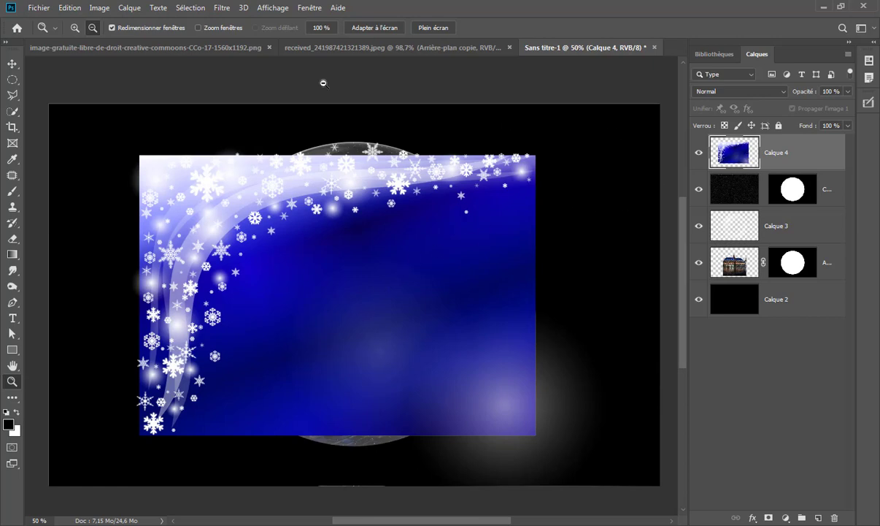
left_click(70, 8)
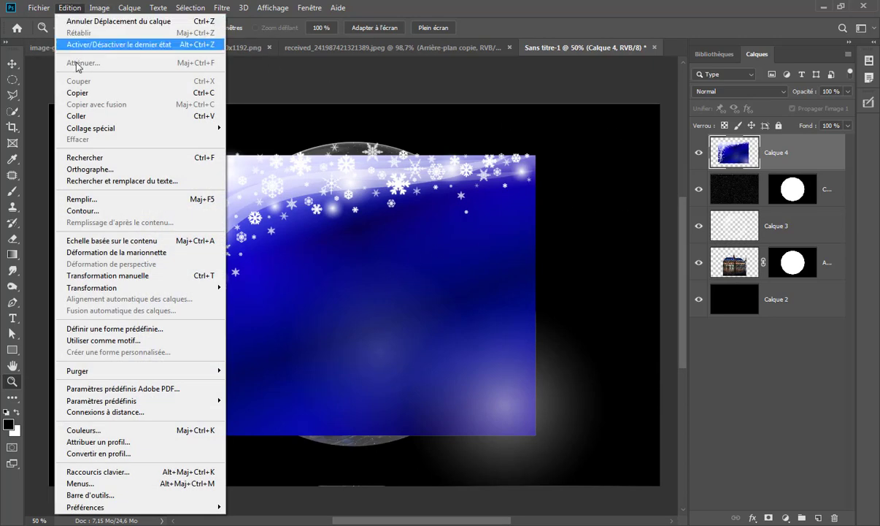
mouse_move(91, 287)
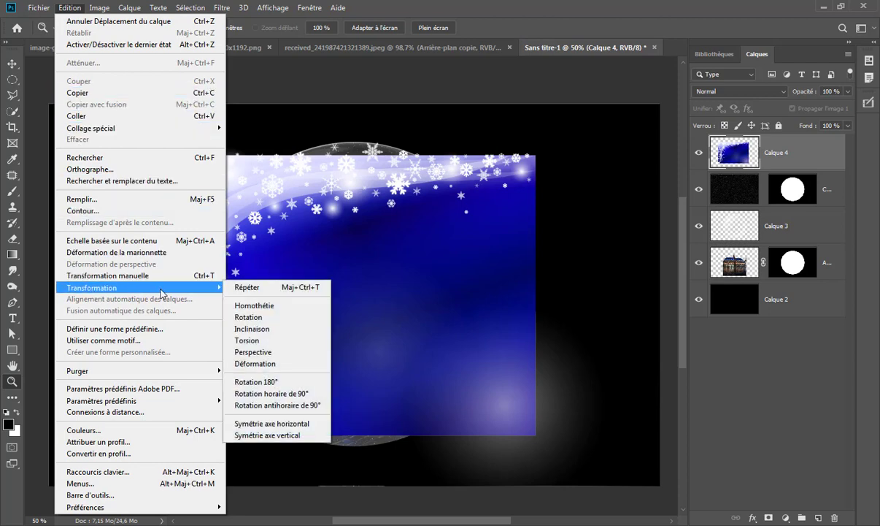
- Scale Calque 4 with Homothétie so the snowflake image spans the whole canvas
left_click(276, 310)
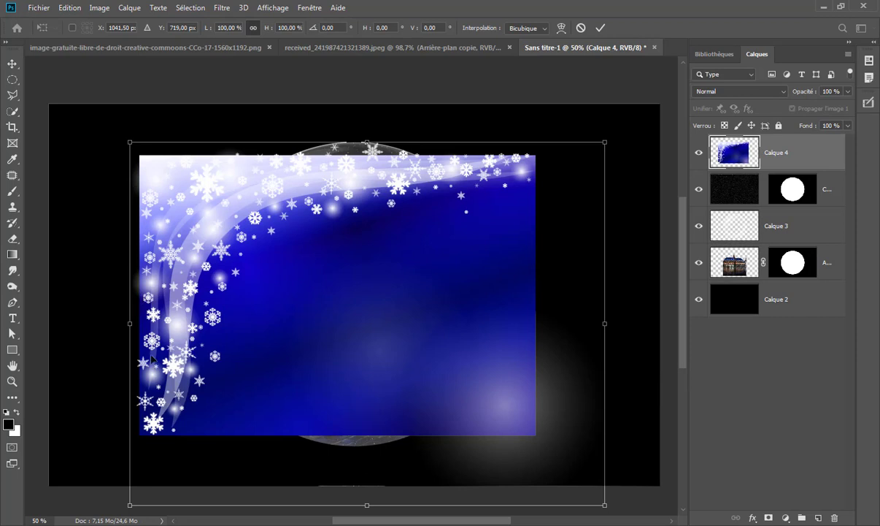
left_click_drag(367, 505, 368, 486)
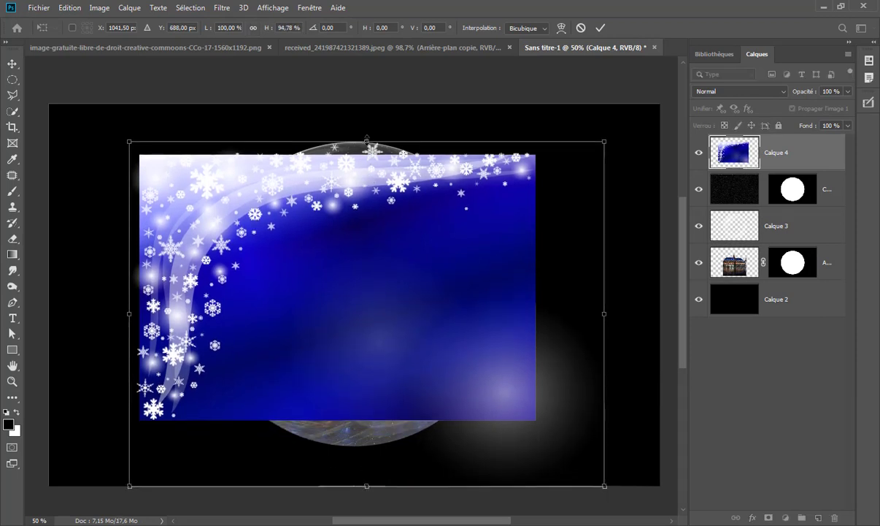
left_click_drag(366, 138, 369, 98)
left_click_drag(602, 295, 661, 295)
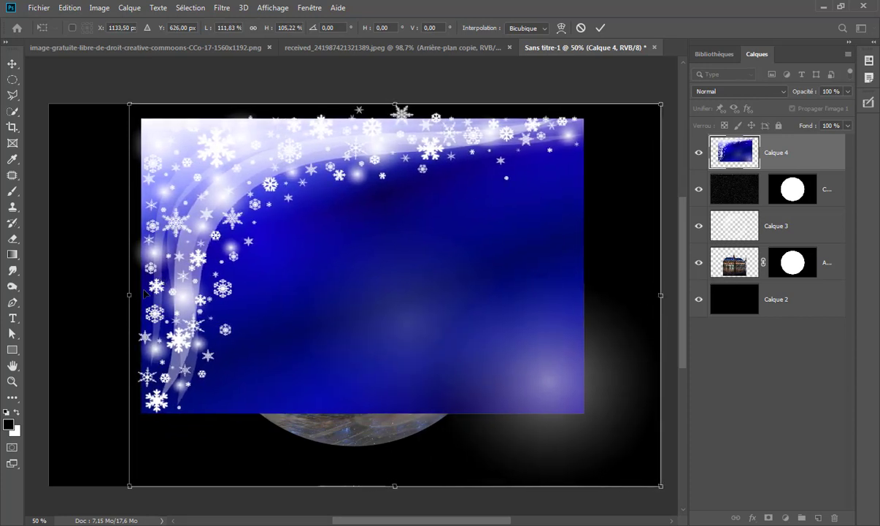
left_click_drag(130, 295, 36, 292)
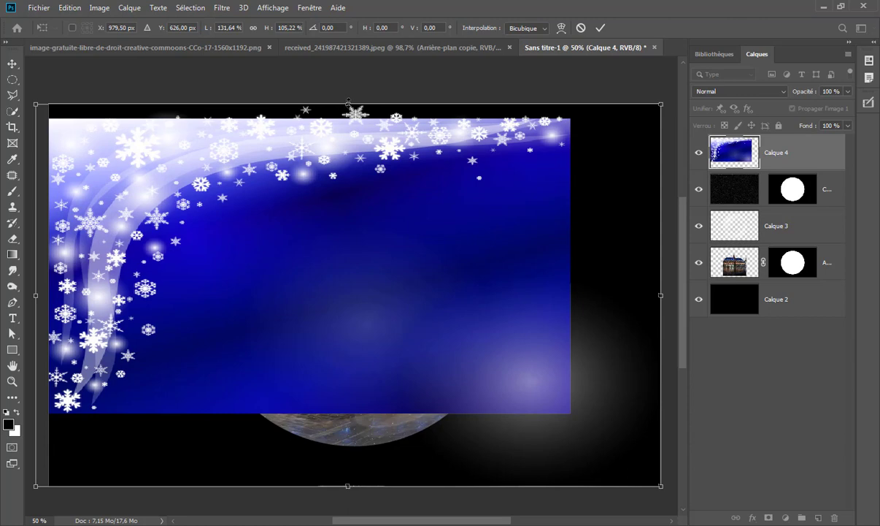
left_click_drag(348, 102, 348, 88)
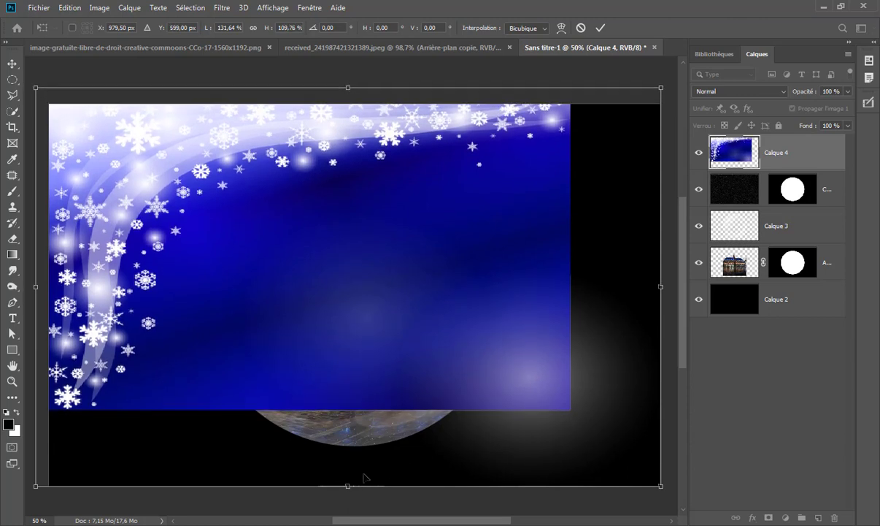
mouse_move(347, 482)
left_mouse_down()
mouse_move(347, 509)
mouse_move(405, 155)
mouse_move(405, 192)
left_mouse_up()
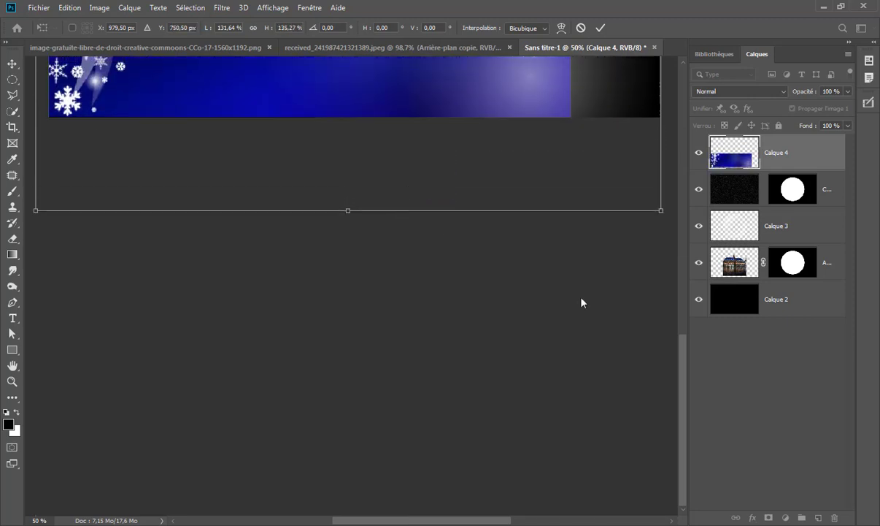
left_click_drag(684, 413, 704, 294)
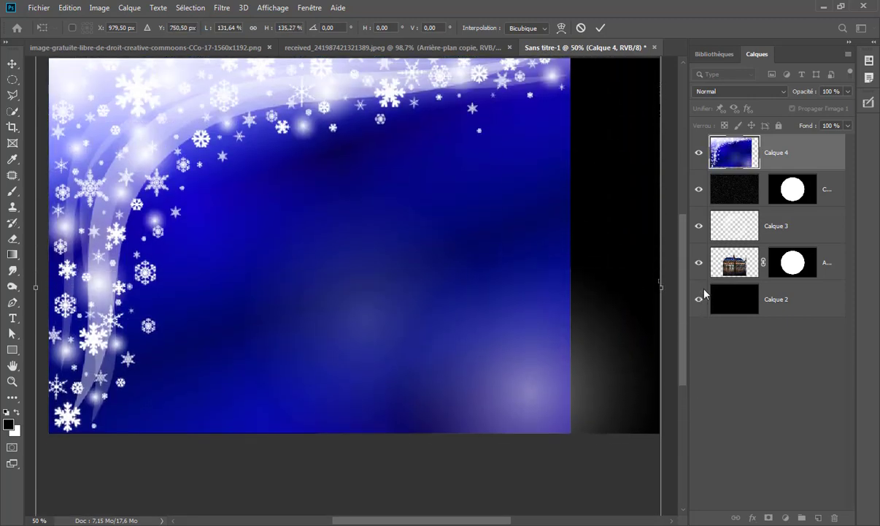
left_click_drag(658, 309, 267, 333)
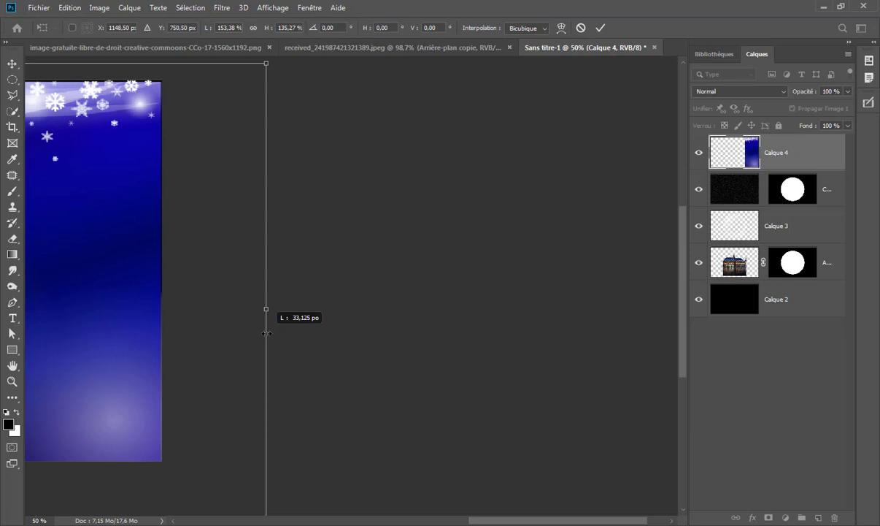
left_click(600, 27)
key("z")
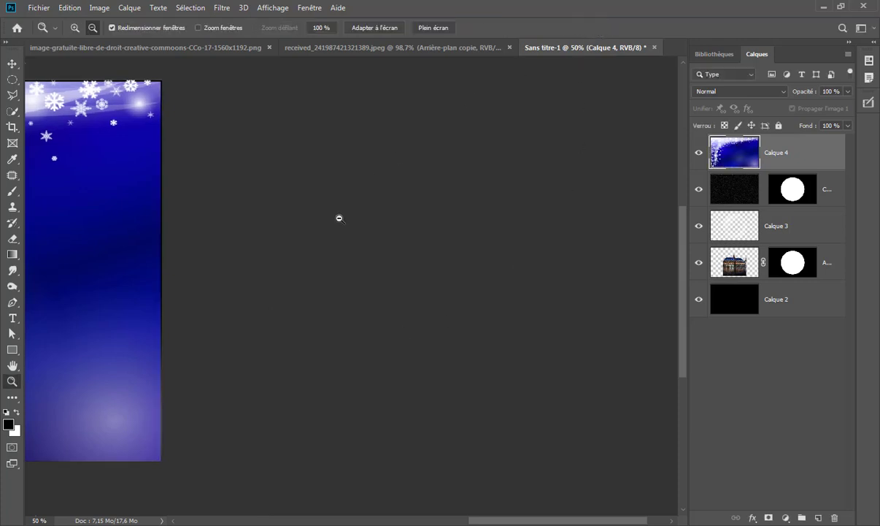
- Fit the whole canvas in the window with Adapter à l'écran
right_click(298, 232)
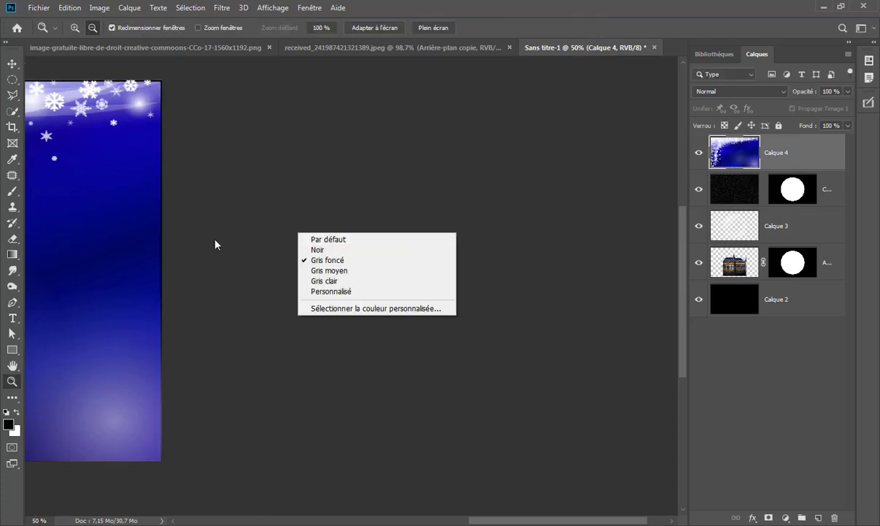
right_click(89, 255)
left_click(110, 257)
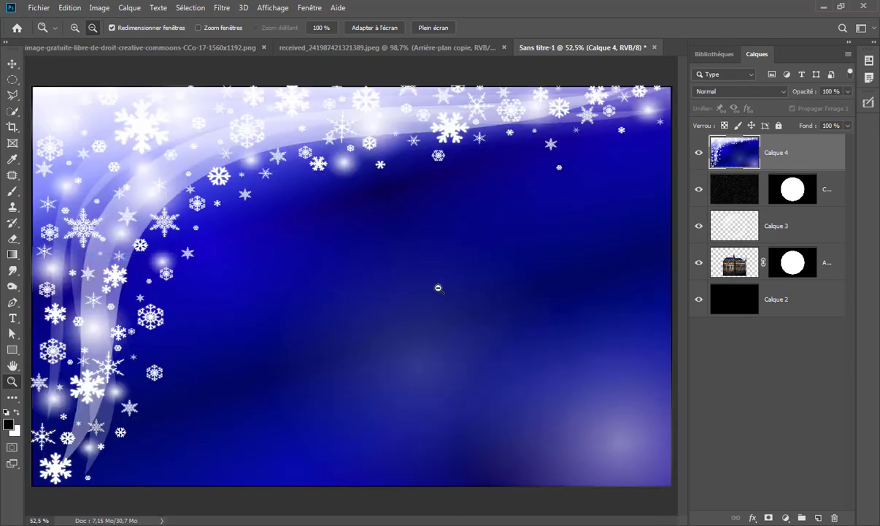
- Set Calque 4 to Eclaircir blending at 88% opacity
left_click(760, 91)
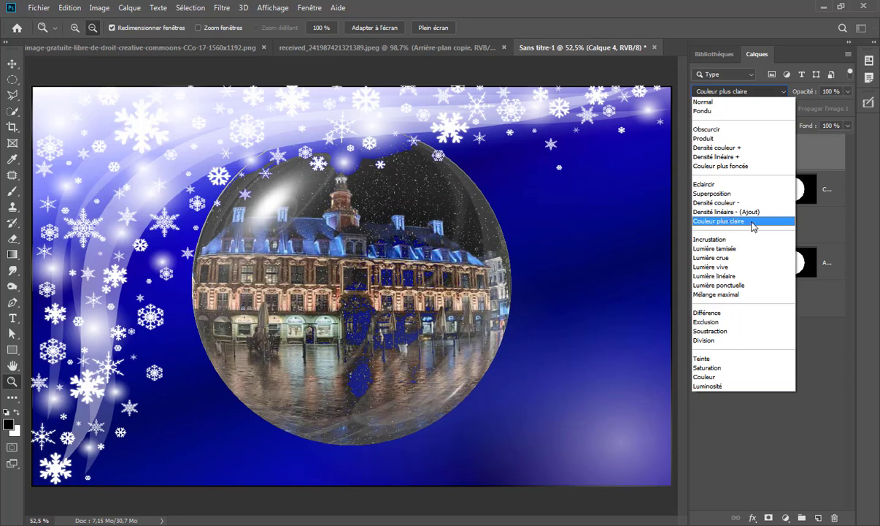
left_click(753, 221)
left_click_drag(808, 94, 761, 99)
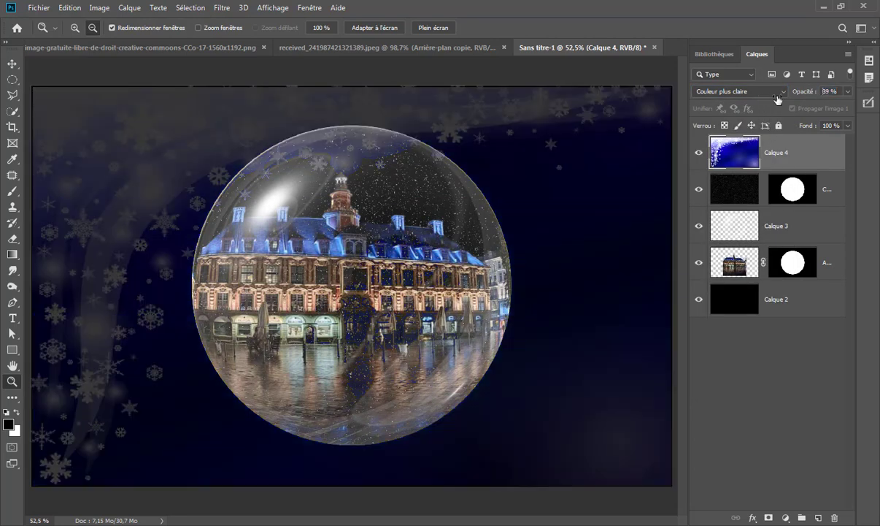
left_click_drag(761, 99, 758, 96)
left_click(757, 96)
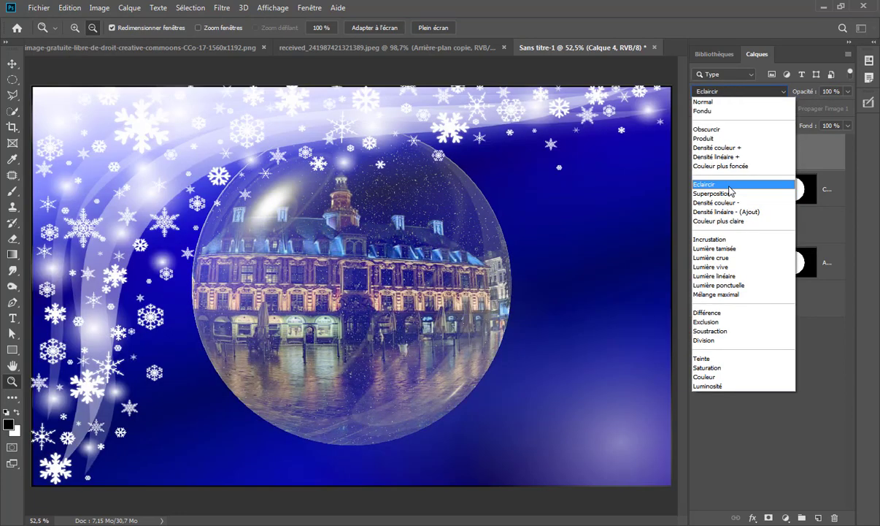
left_click(730, 185)
mouse_move(808, 97)
left_mouse_down()
mouse_move(766, 96)
mouse_move(801, 94)
left_mouse_up()
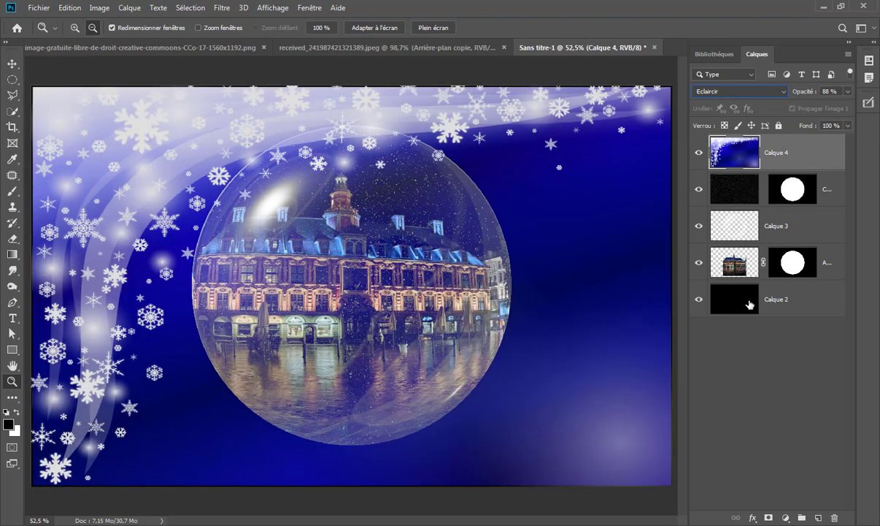
- Mask the snowflakes off the globe by painting black at 100% brush opacity on Calque 4's mask
left_click(768, 517)
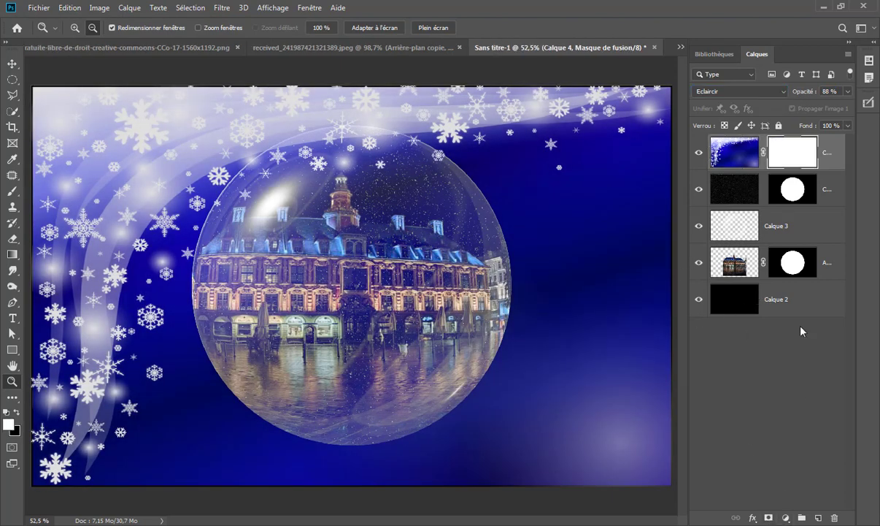
left_click(16, 414)
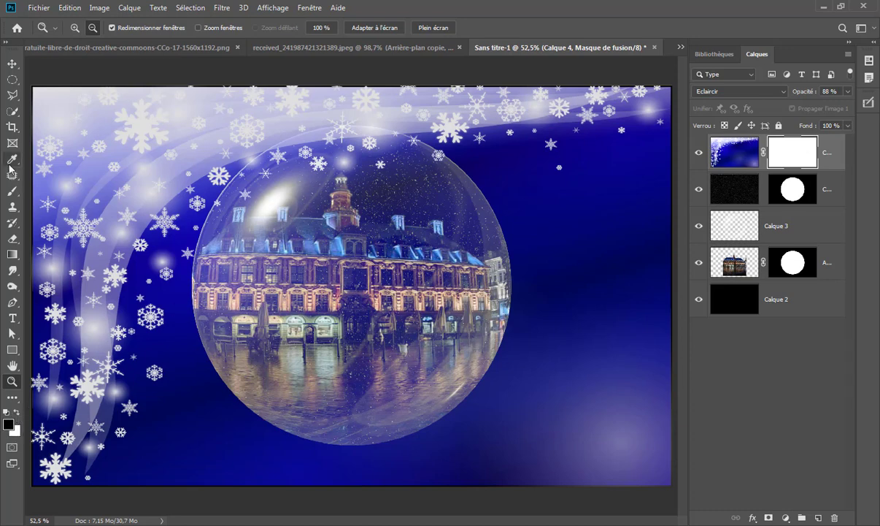
left_click(12, 189)
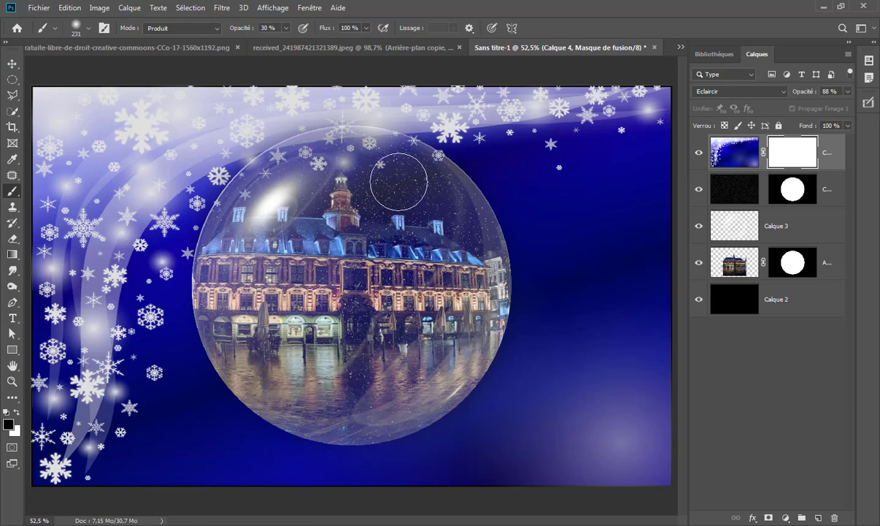
left_click_drag(476, 330, 338, 403)
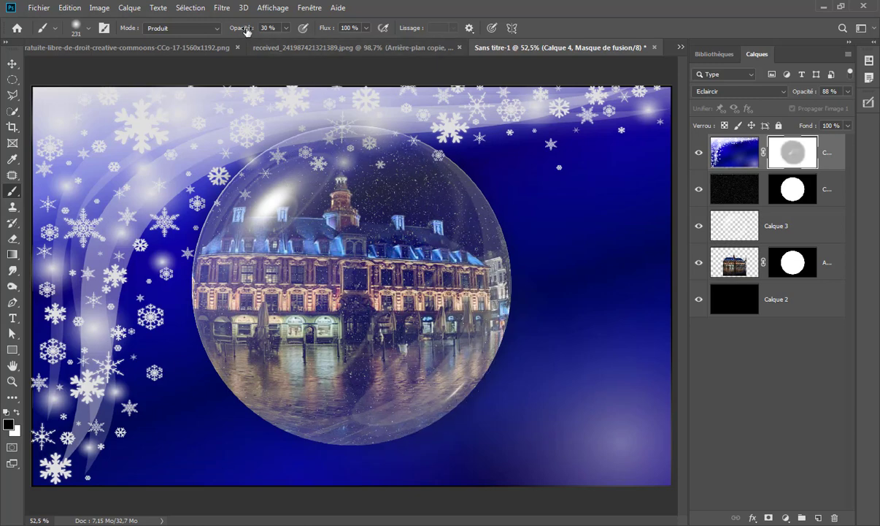
left_click_drag(247, 31, 312, 27)
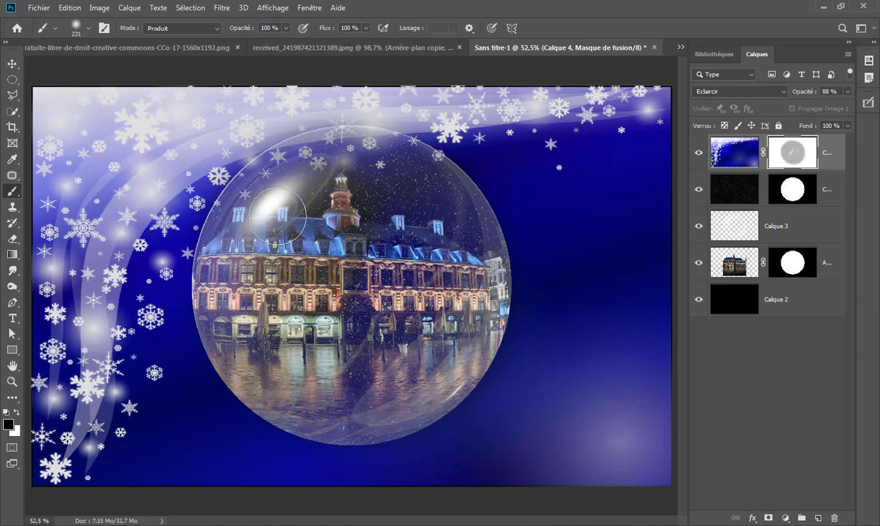
mouse_move(278, 216)
left_mouse_down()
mouse_move(422, 364)
mouse_move(317, 177)
mouse_move(294, 176)
mouse_move(392, 167)
mouse_move(443, 207)
mouse_move(468, 265)
mouse_move(431, 325)
mouse_move(415, 394)
left_mouse_up()
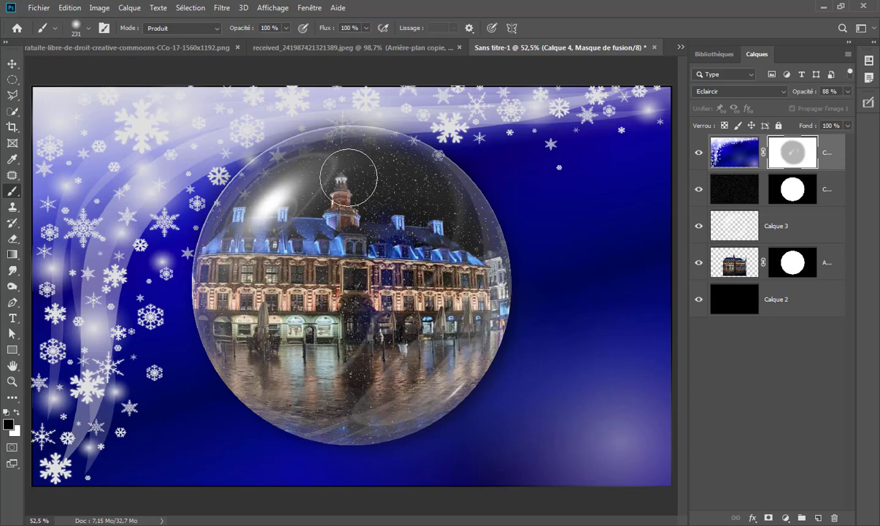
left_click_drag(450, 224, 327, 367)
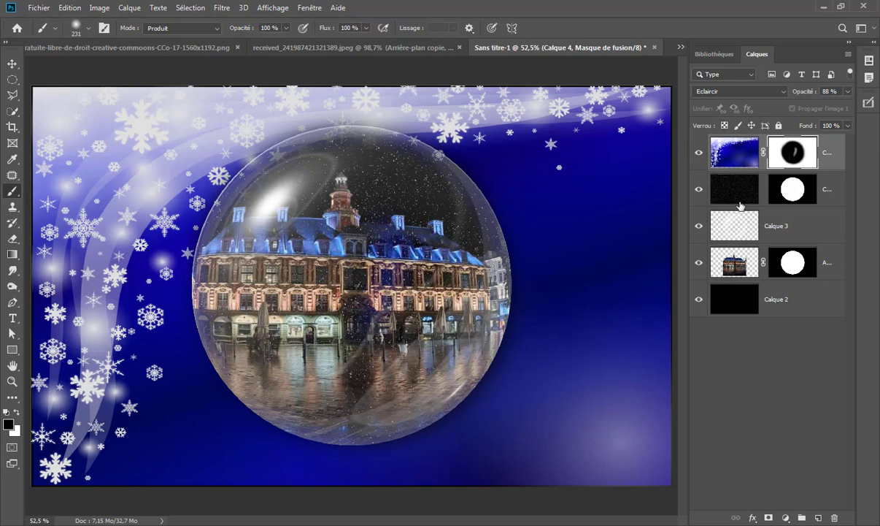
left_click(734, 257)
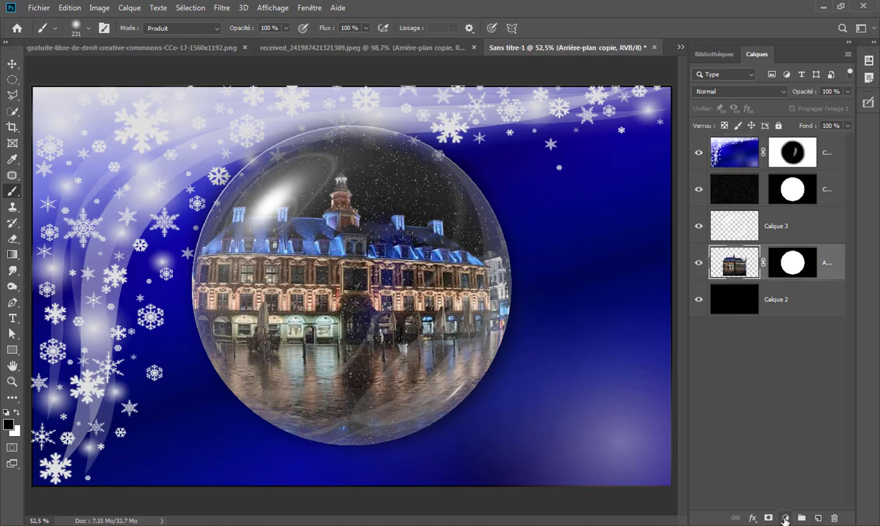
- Add a Vibrance adjustment at Vibrance +34 and Saturation +8 above the building
left_click(786, 518)
left_click(779, 390)
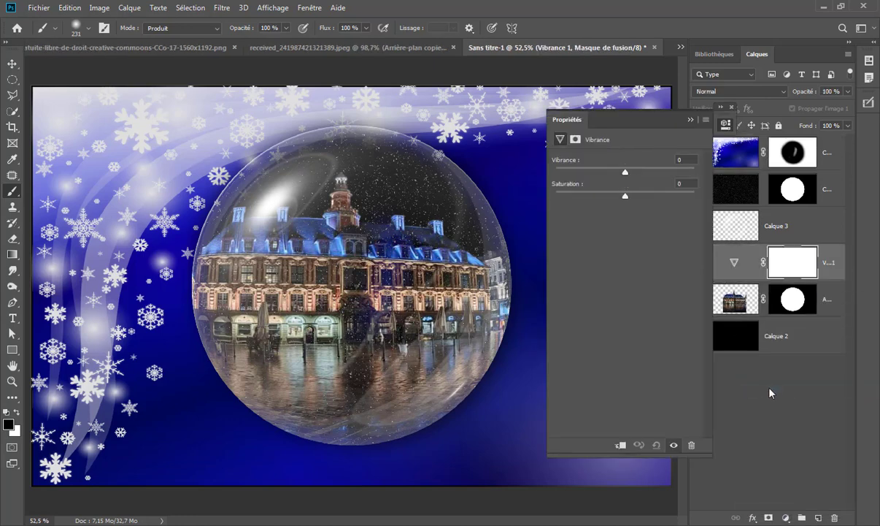
left_click_drag(626, 171, 640, 171)
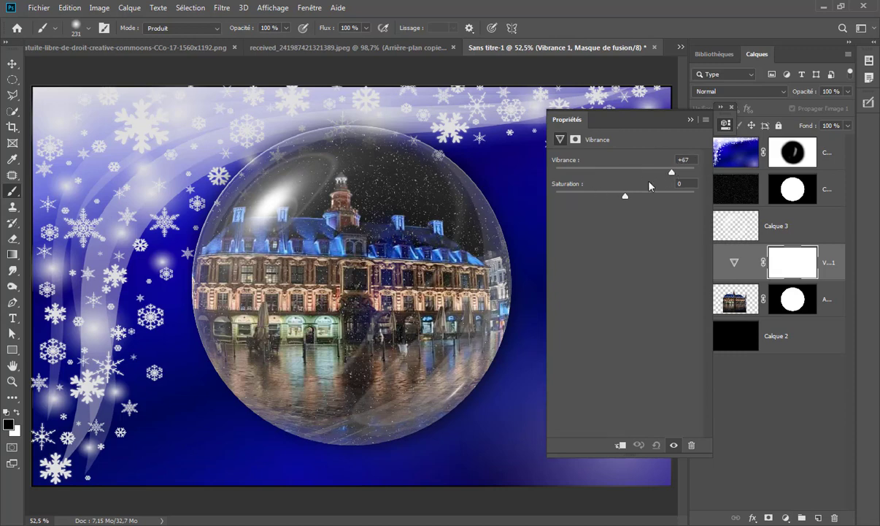
left_click_drag(652, 197, 649, 175)
left_click_drag(625, 197, 624, 199)
left_click(690, 120)
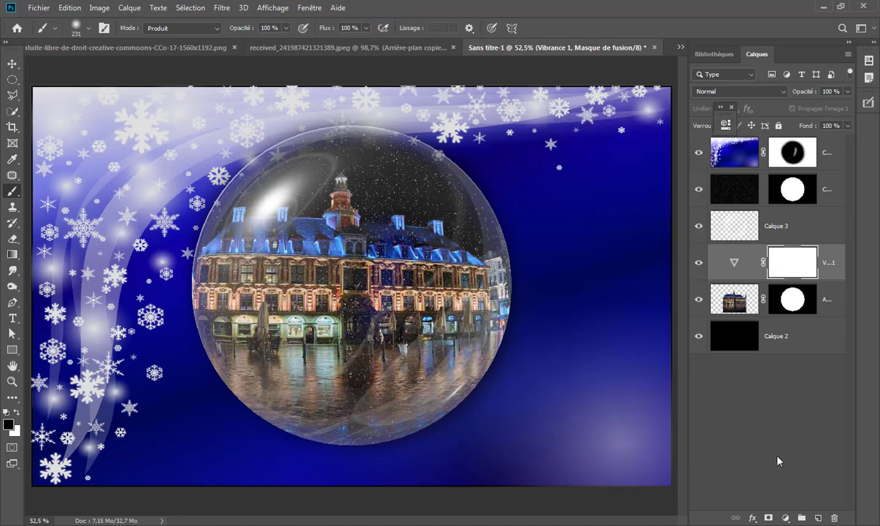
left_click(795, 515)
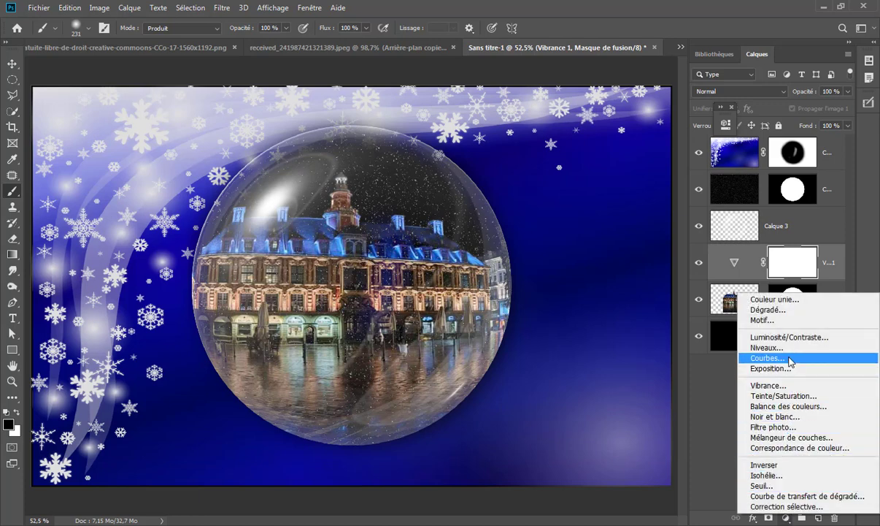
- Add a Courbes adjustment lifting input 102 to output 146
left_click(767, 358)
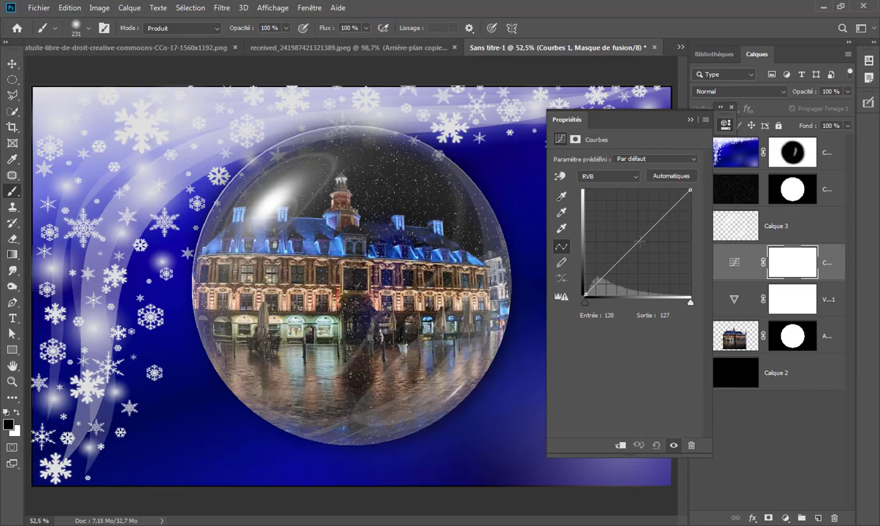
left_click_drag(639, 241, 627, 235)
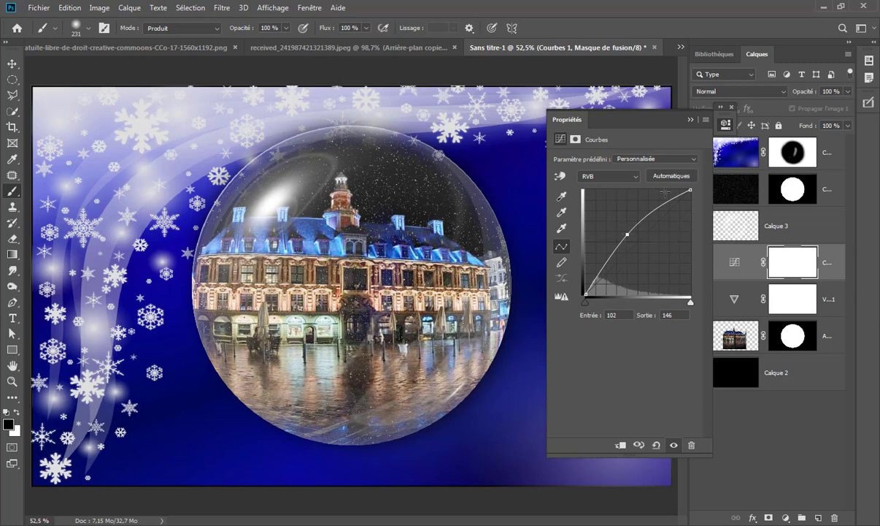
left_click(690, 120)
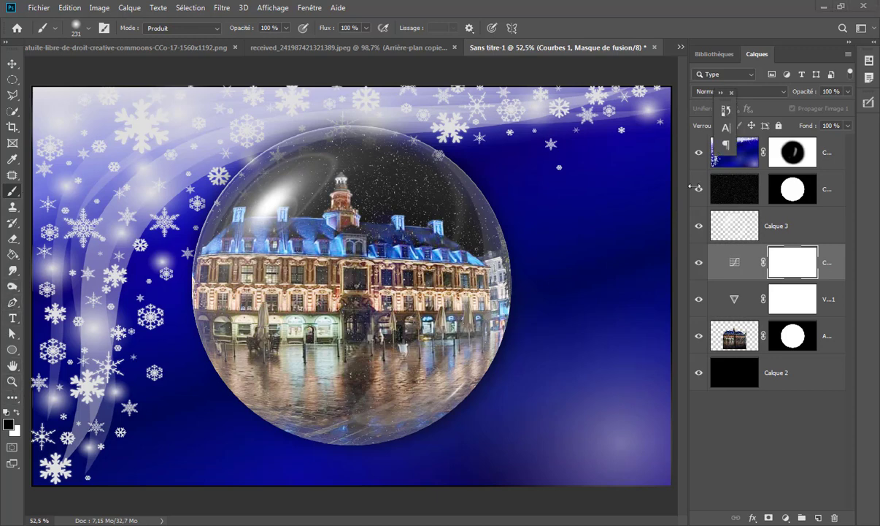
- Type 'JOYEUX NOEL' below the globe and enlarge it to about 122.43 pt
left_click(707, 149)
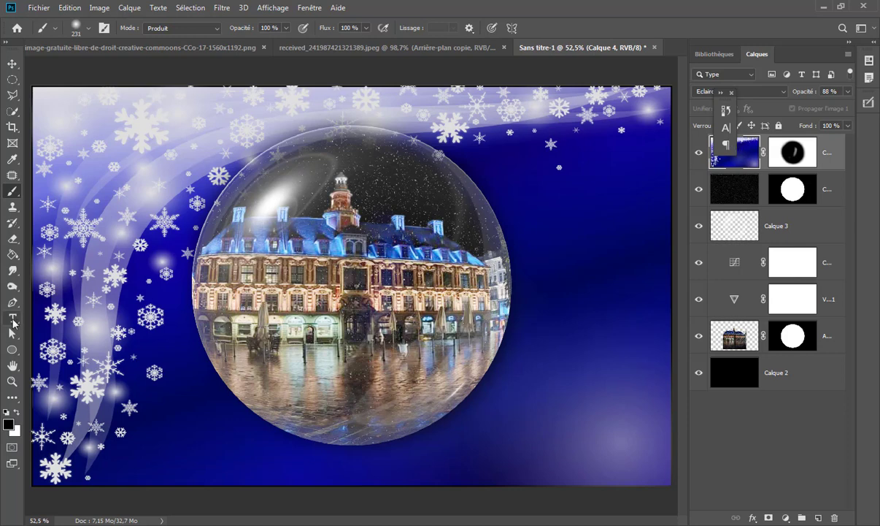
left_click(13, 319)
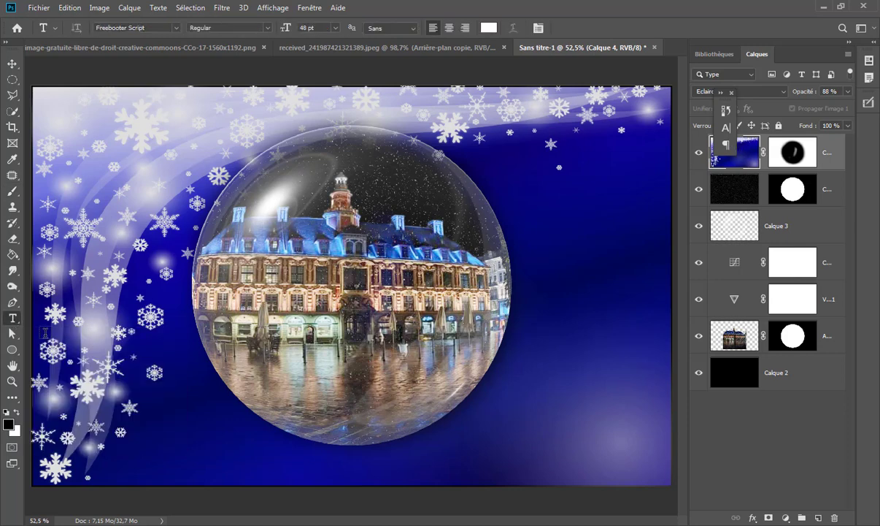
left_click(222, 417)
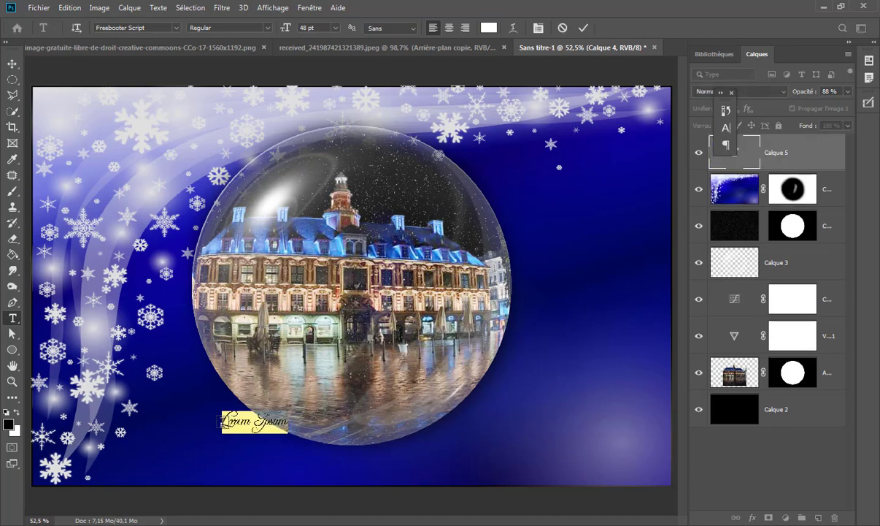
type("JOYE")
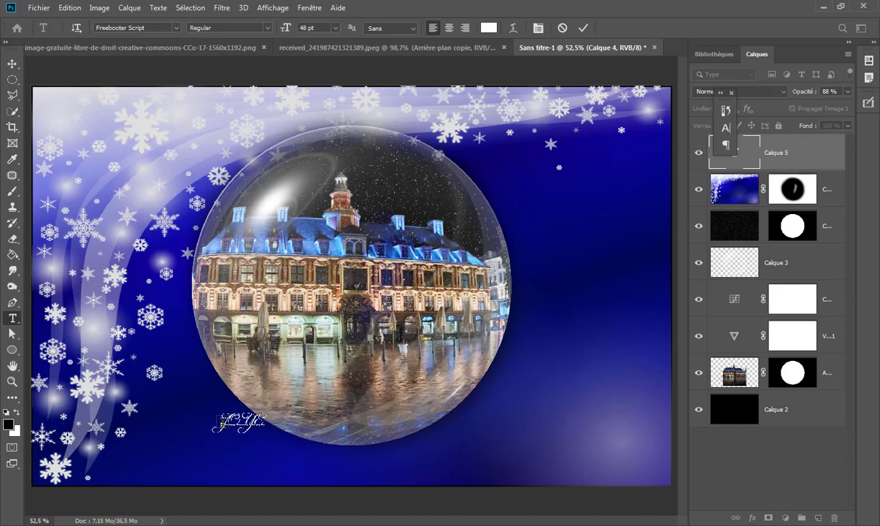
type("UX NO")
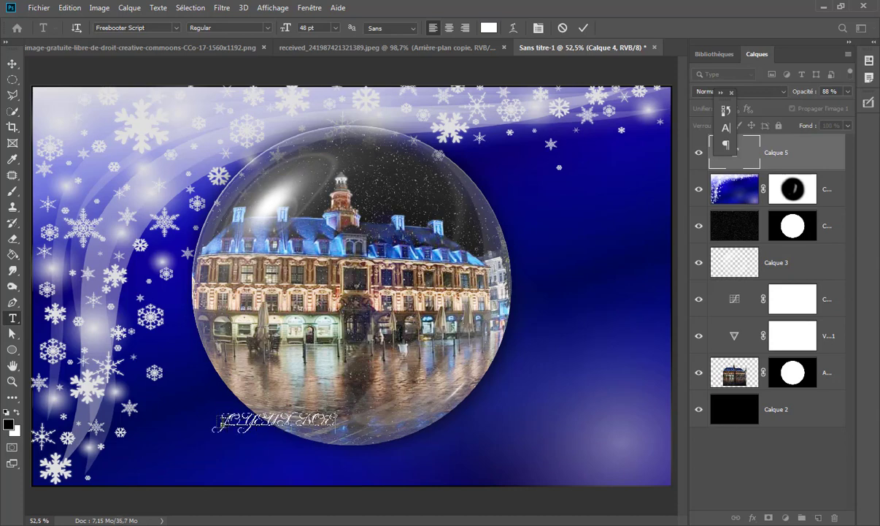
type("EL")
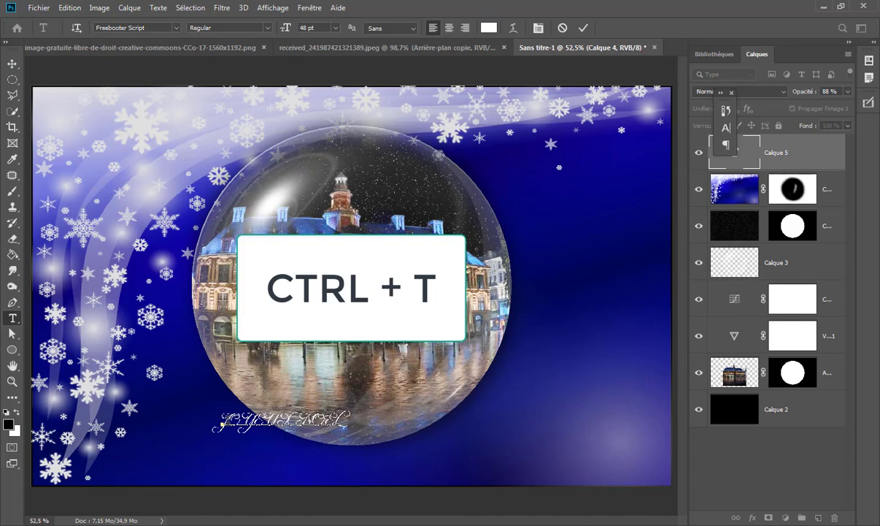
key("ctrl+t")
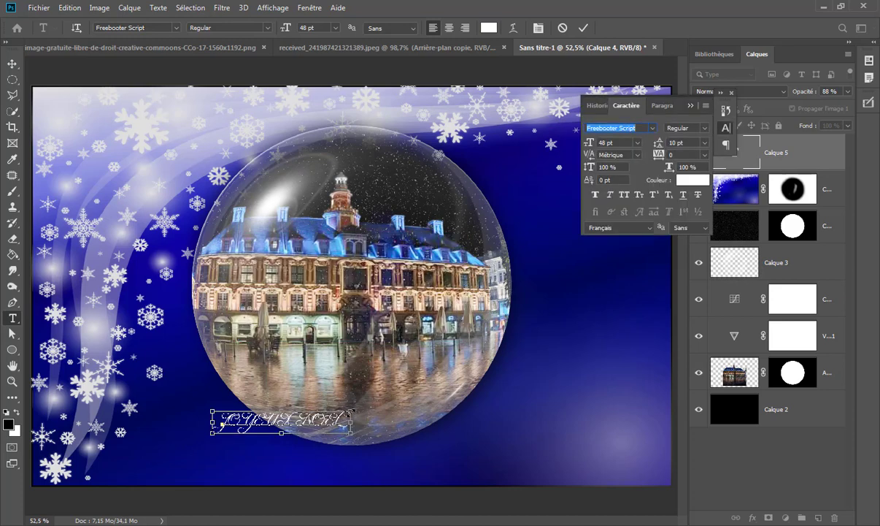
left_click_drag(352, 411, 559, 348)
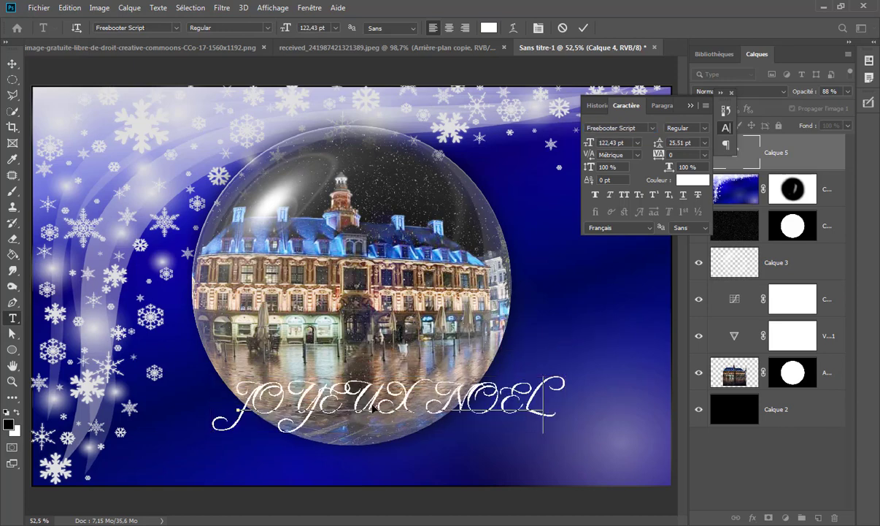
- Move the JOYEUX NOEL text down across the globe's base, keeping Freebooter Script
left_click(12, 65)
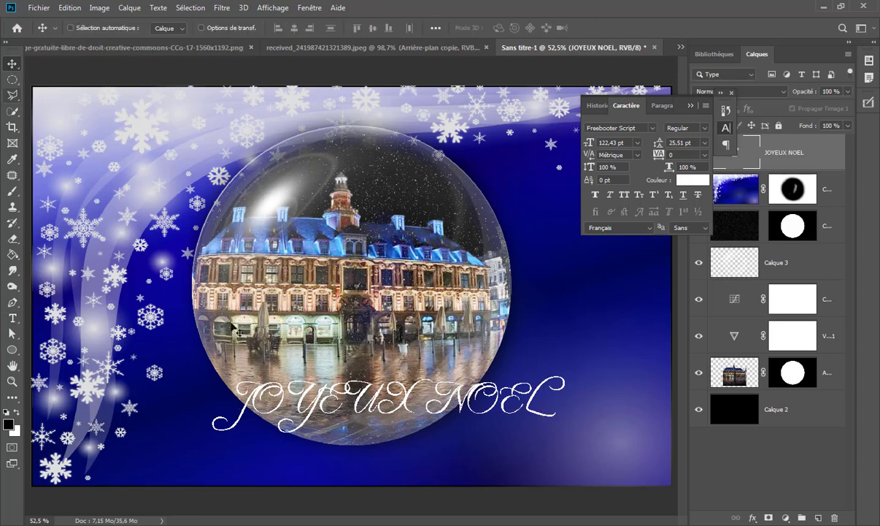
mouse_move(343, 381)
left_mouse_down()
mouse_move(316, 413)
mouse_move(323, 412)
left_mouse_up()
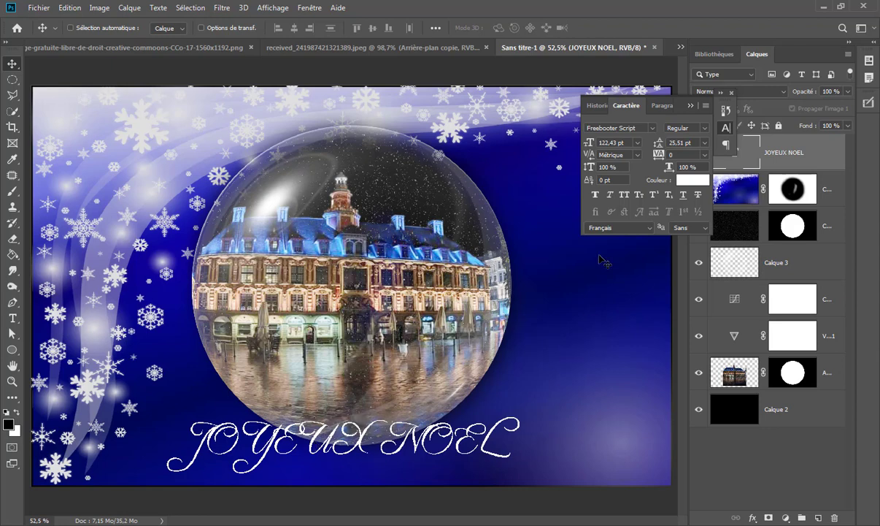
left_click(651, 127)
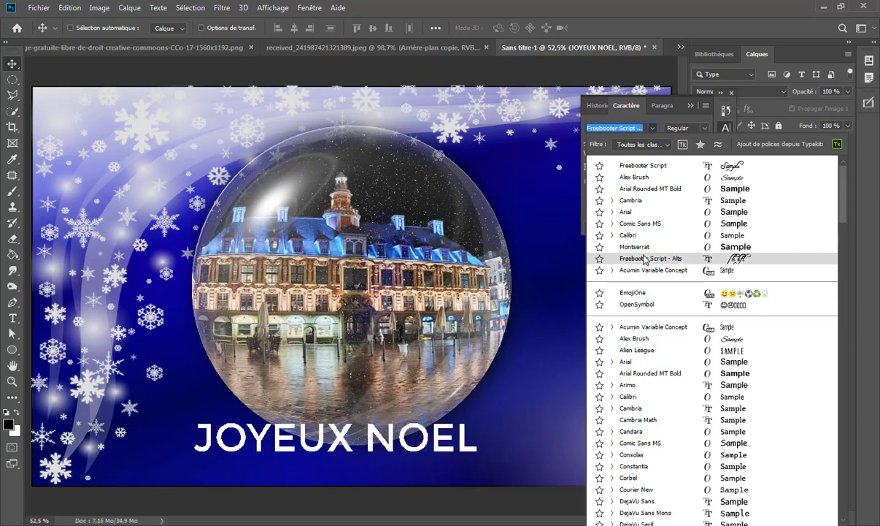
left_click(647, 168)
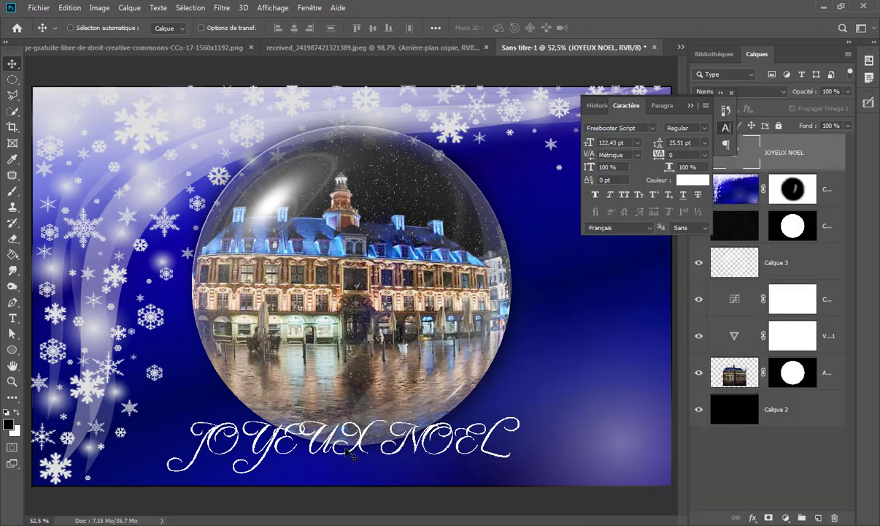
mouse_move(346, 452)
left_mouse_down()
mouse_move(355, 466)
mouse_move(358, 453)
left_mouse_up()
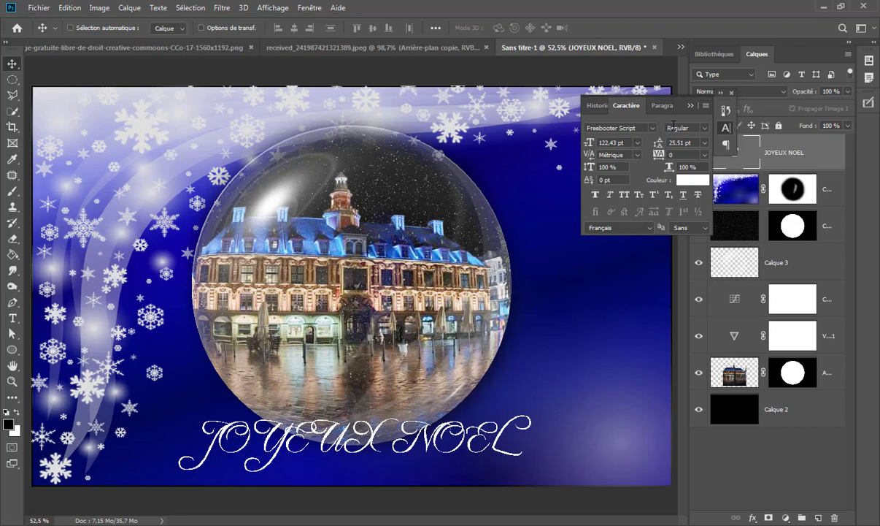
- Collapse the Caractère panel to leave the finished card in view
left_click(690, 105)
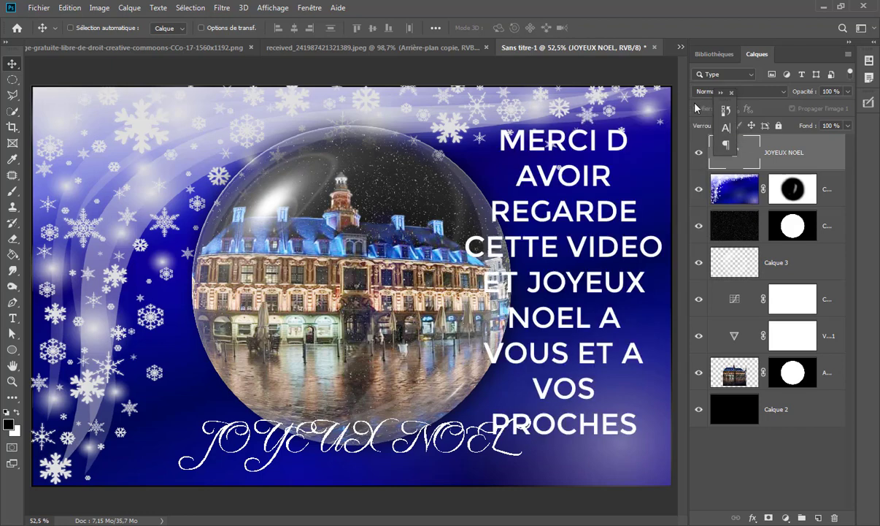